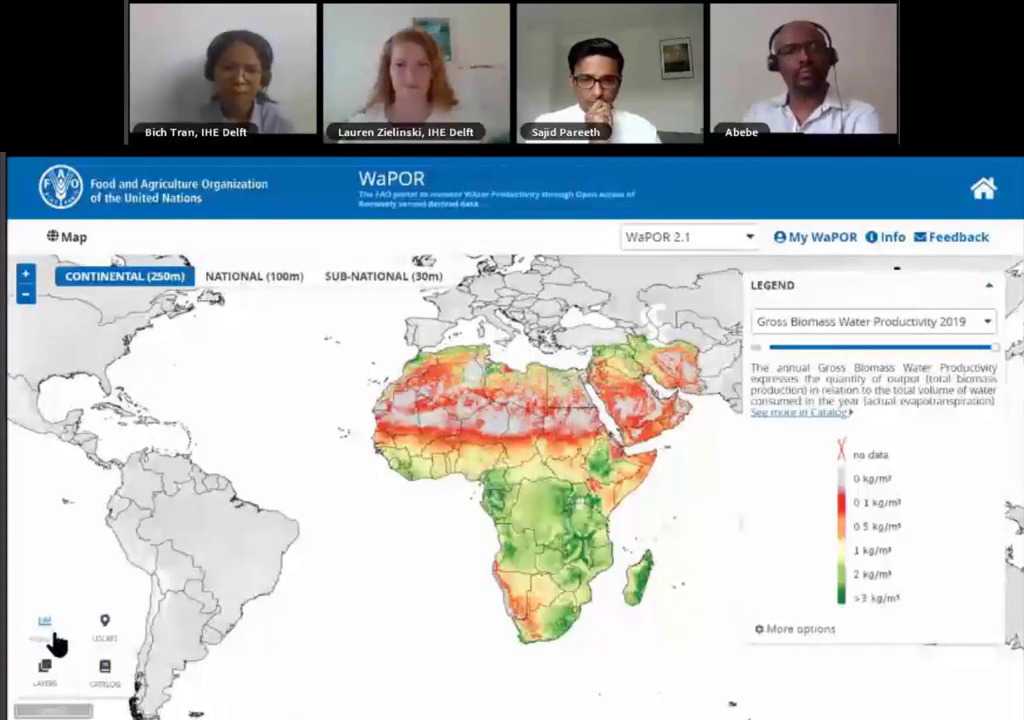
# Step: Open the dataset catalog at the continental (250m) level
pyautogui.click(102, 686)
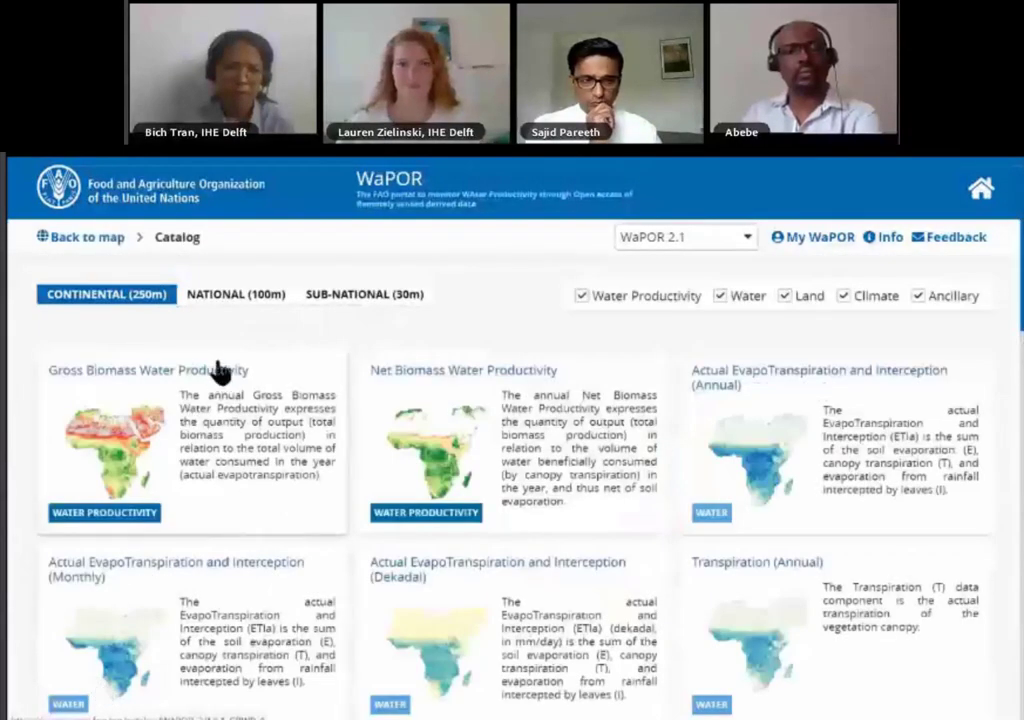
pyautogui.click(133, 297)
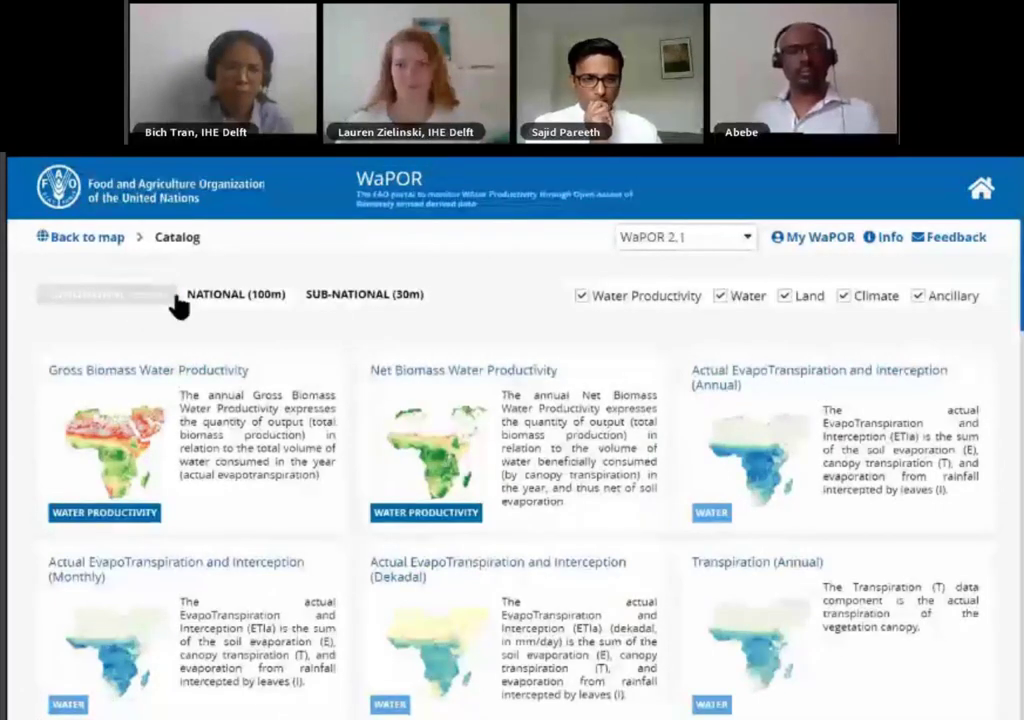
pyautogui.click(338, 302)
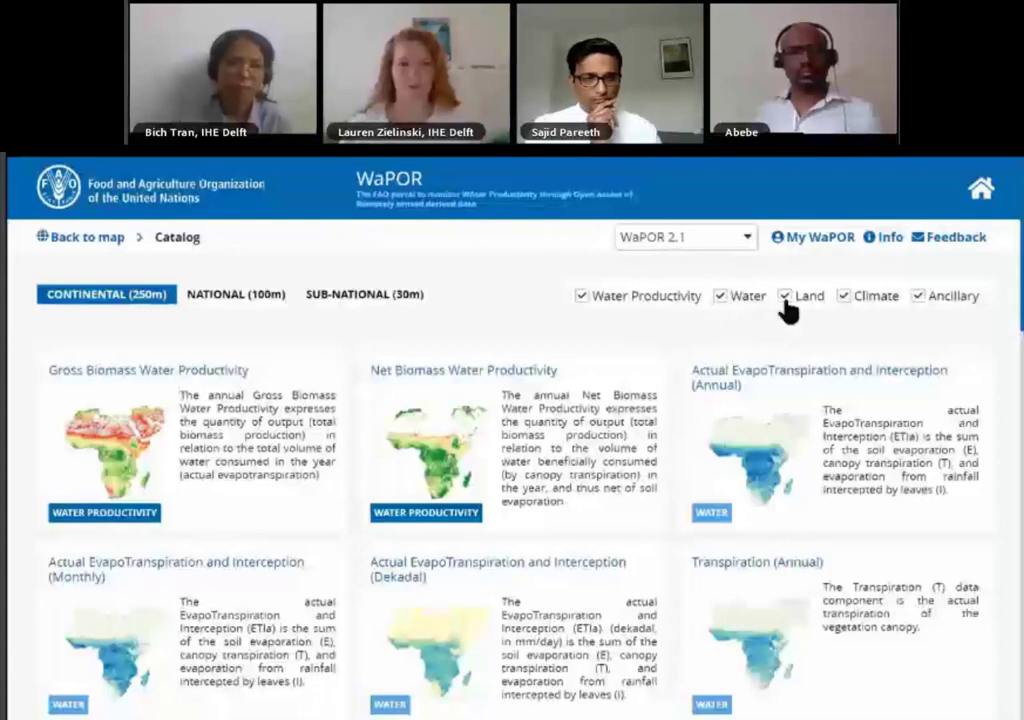
# Step: Limit the catalog to Climate datasets only and open the Reference EvapoTranspiration (Monthly) dataset
pyautogui.click(581, 297)
pyautogui.click(721, 296)
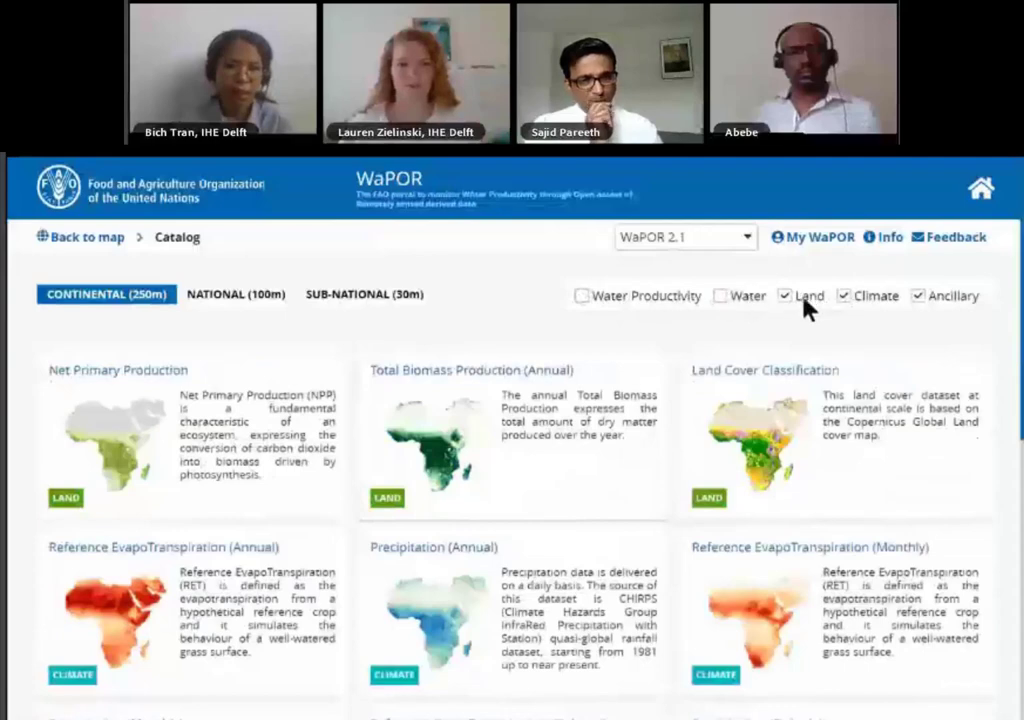
pyautogui.click(786, 296)
pyautogui.click(917, 297)
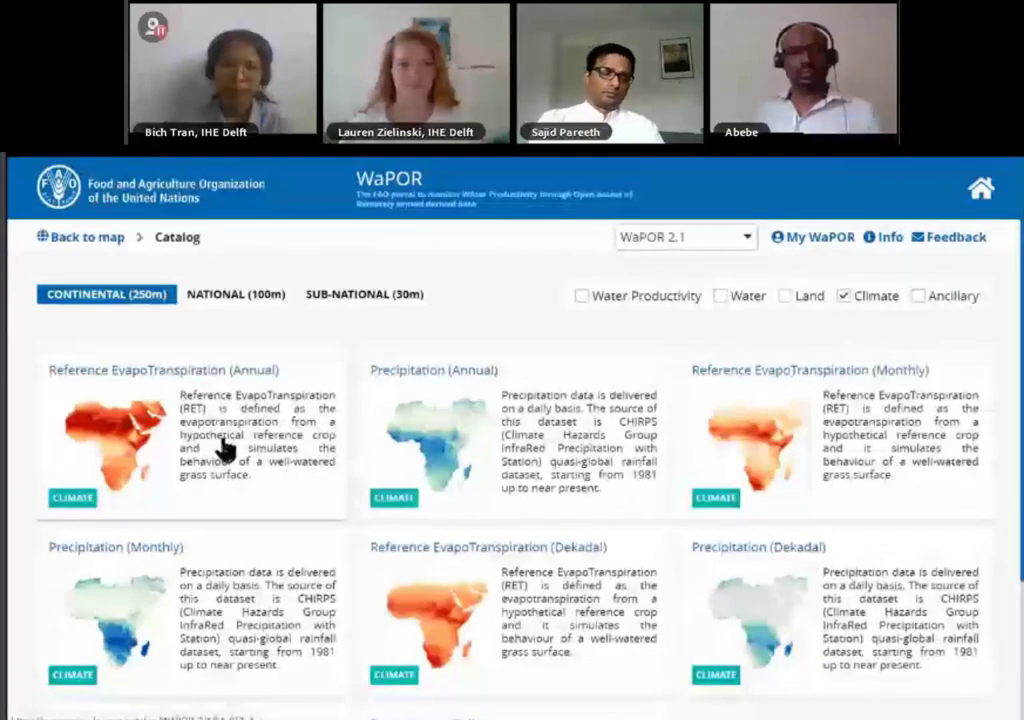
pyautogui.click(745, 435)
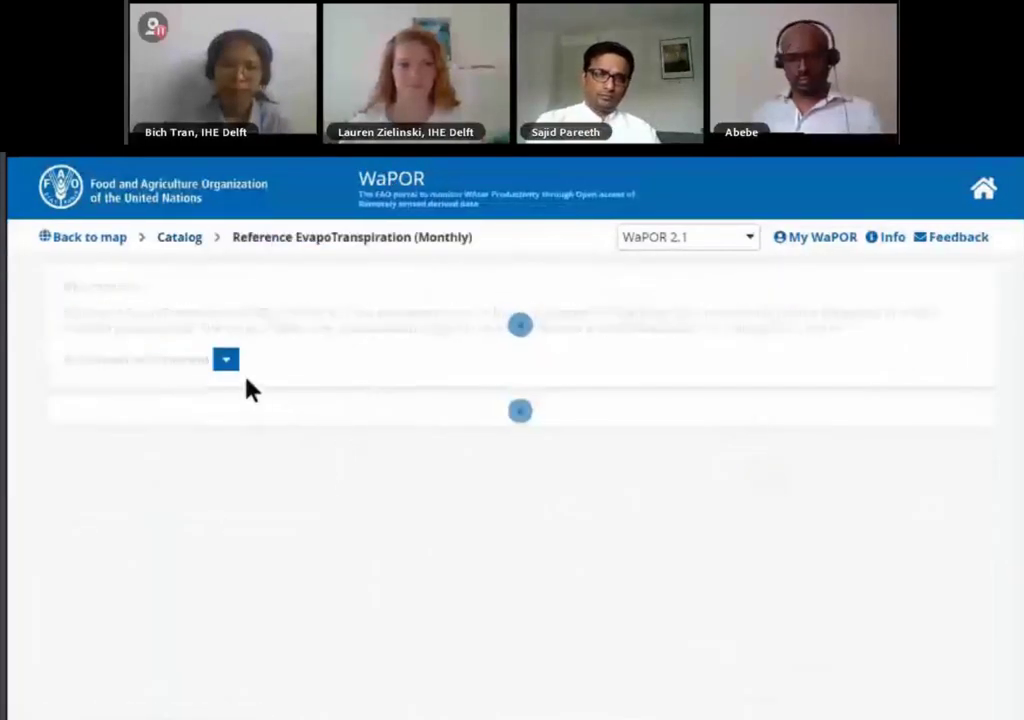
# Step: Expand the dataset's additional information and examine its unit, spatial resolution, spatial reference system and conversion factor
pyautogui.click(226, 360)
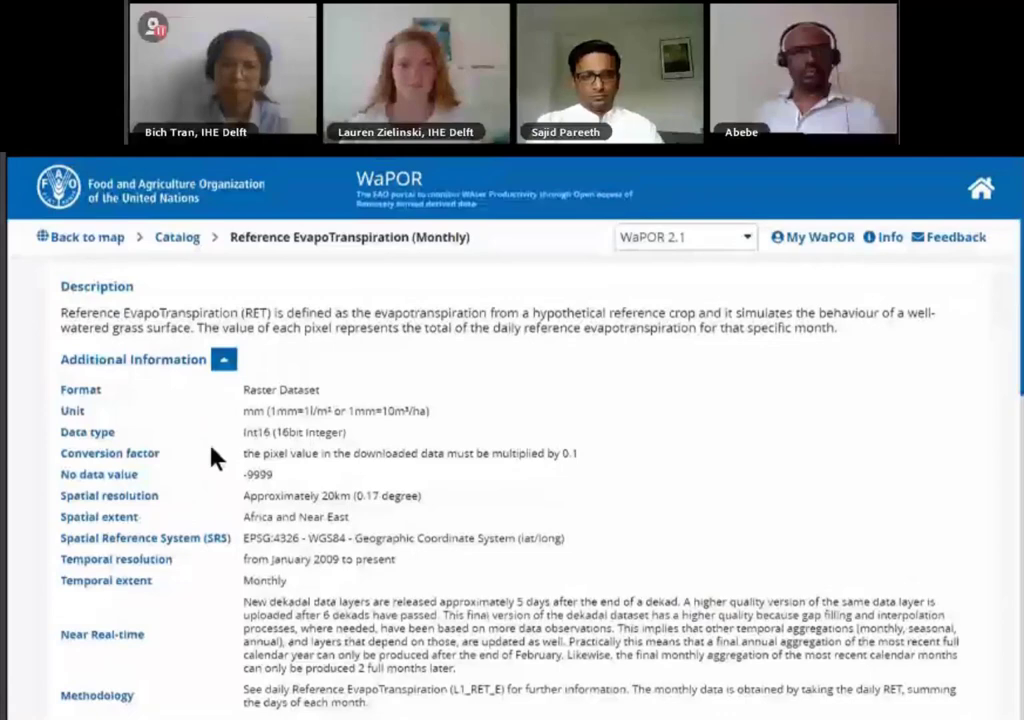
pyautogui.moveTo(64, 404); pyautogui.dragTo(95, 403)
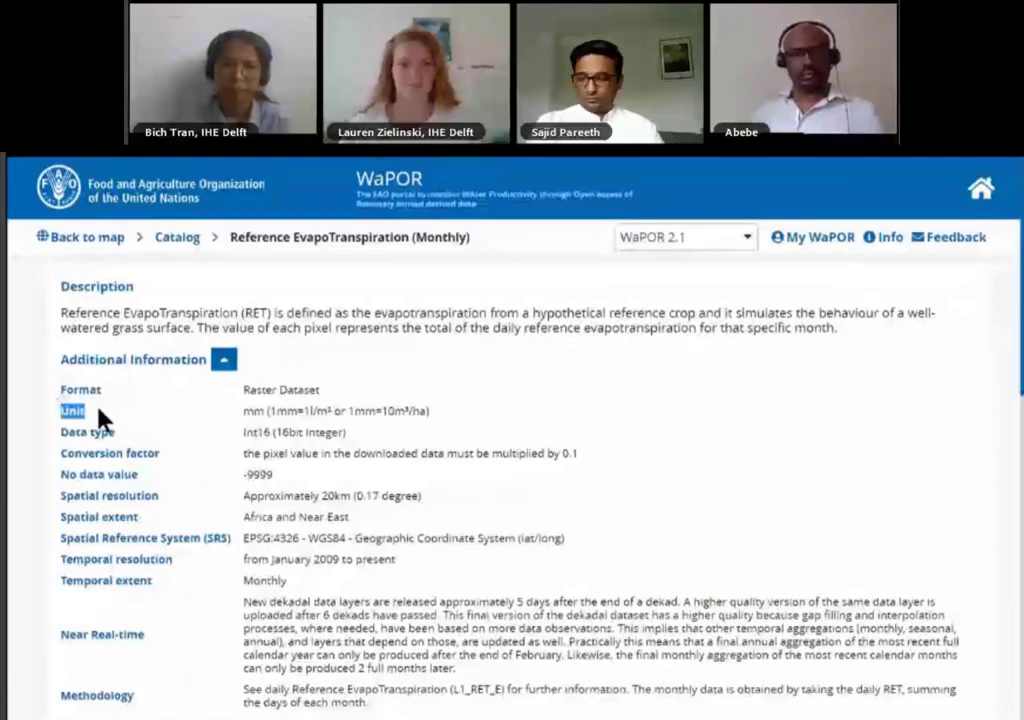
pyautogui.scroll(-1, 93, 540)
pyautogui.scroll(-2, 93, 540)
pyautogui.scroll(2, 94, 539)
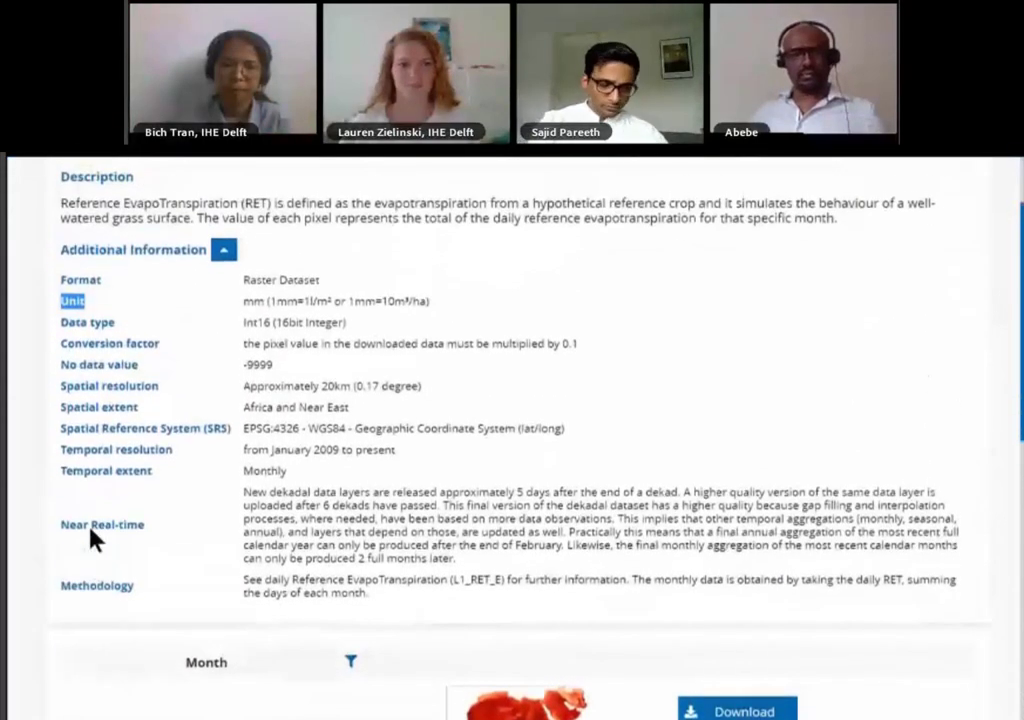
pyautogui.moveTo(74, 429); pyautogui.dragTo(390, 432)
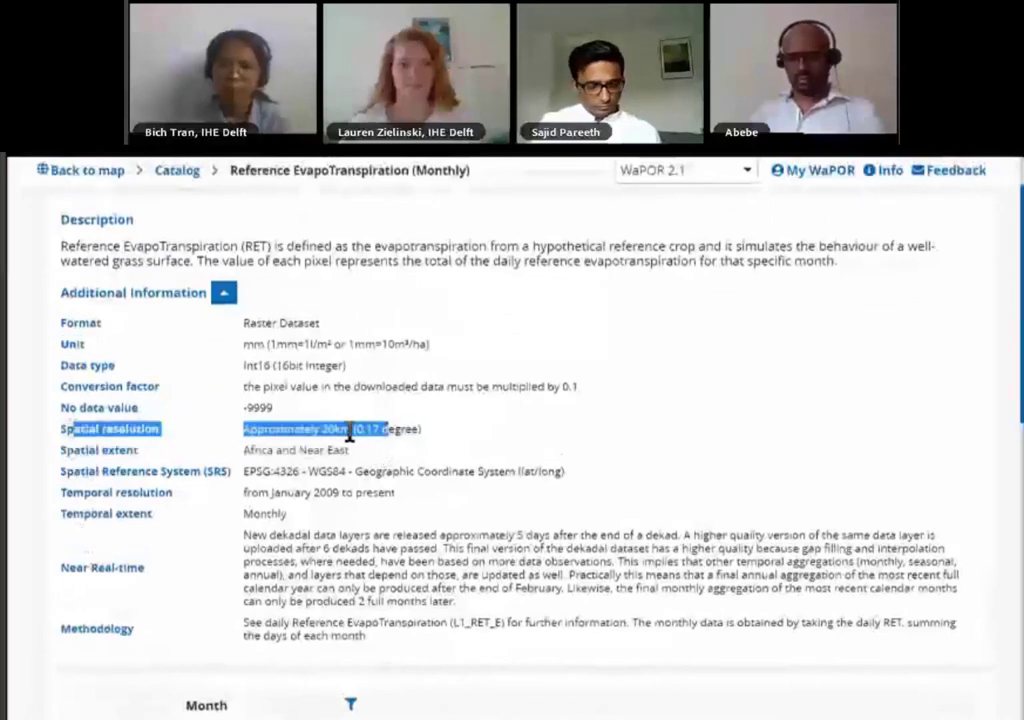
pyautogui.moveTo(96, 471); pyautogui.dragTo(290, 476)
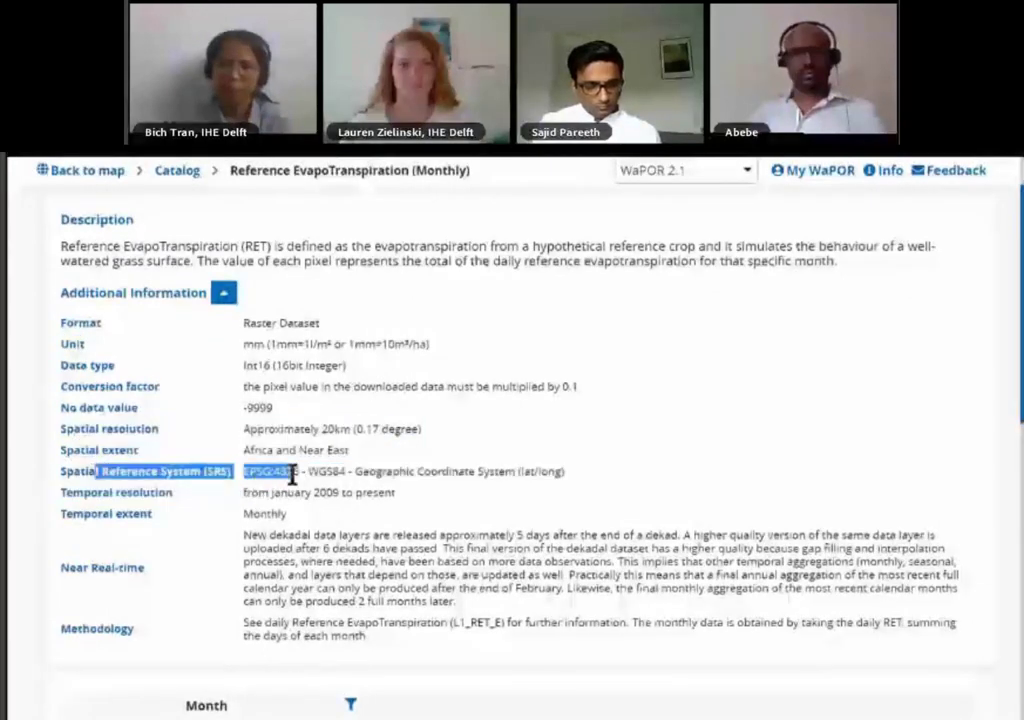
pyautogui.moveTo(83, 386); pyautogui.dragTo(338, 395)
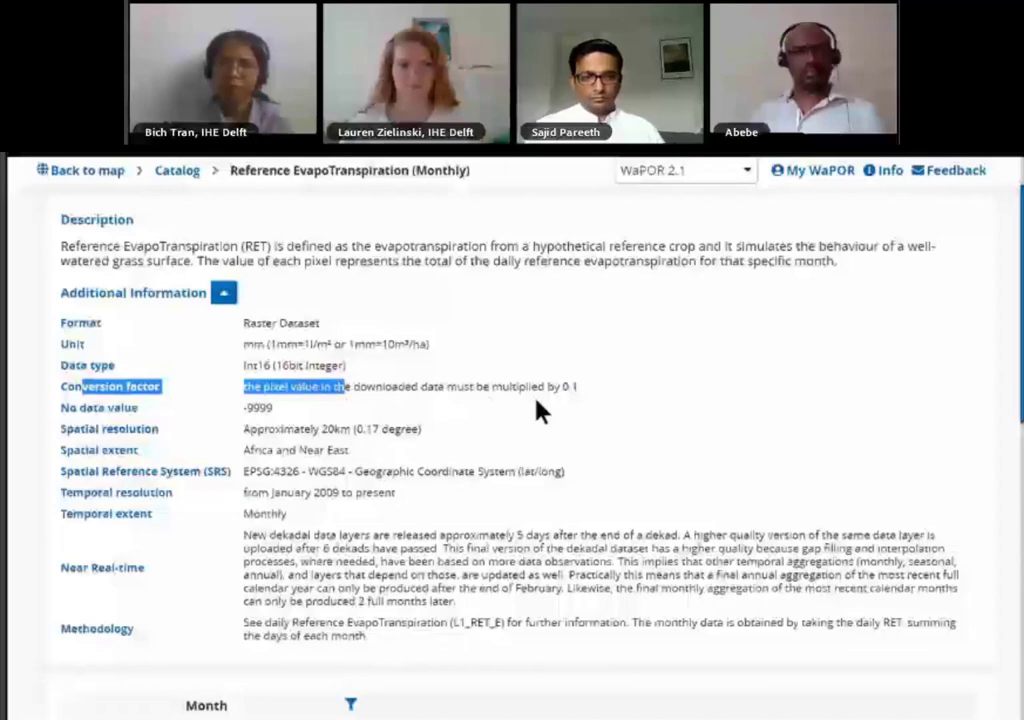
pyautogui.click(294, 568)
# Step: Filter the monthly raster list to October 2009
pyautogui.scroll(-3, 290, 599)
pyautogui.scroll(1, 290, 599)
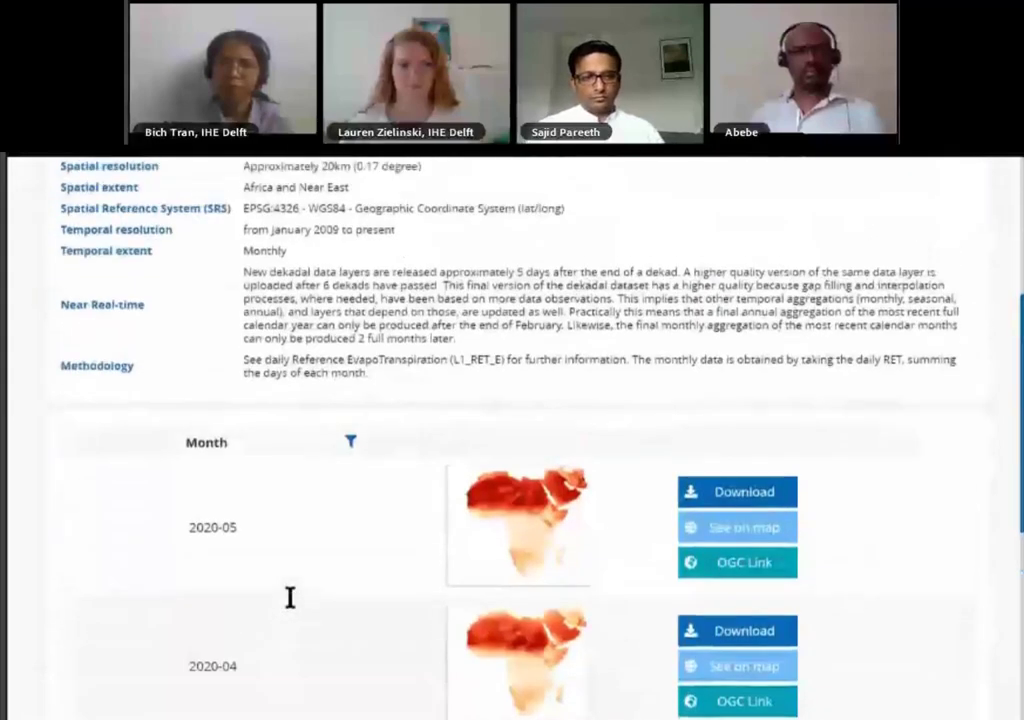
pyautogui.click(350, 446)
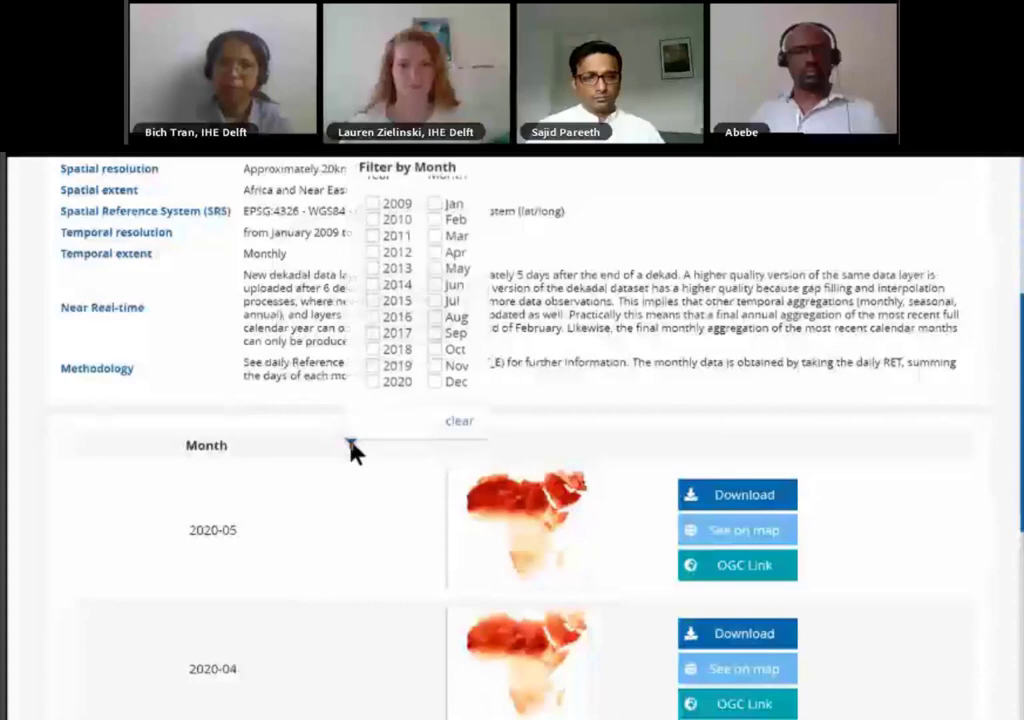
pyautogui.click(381, 206)
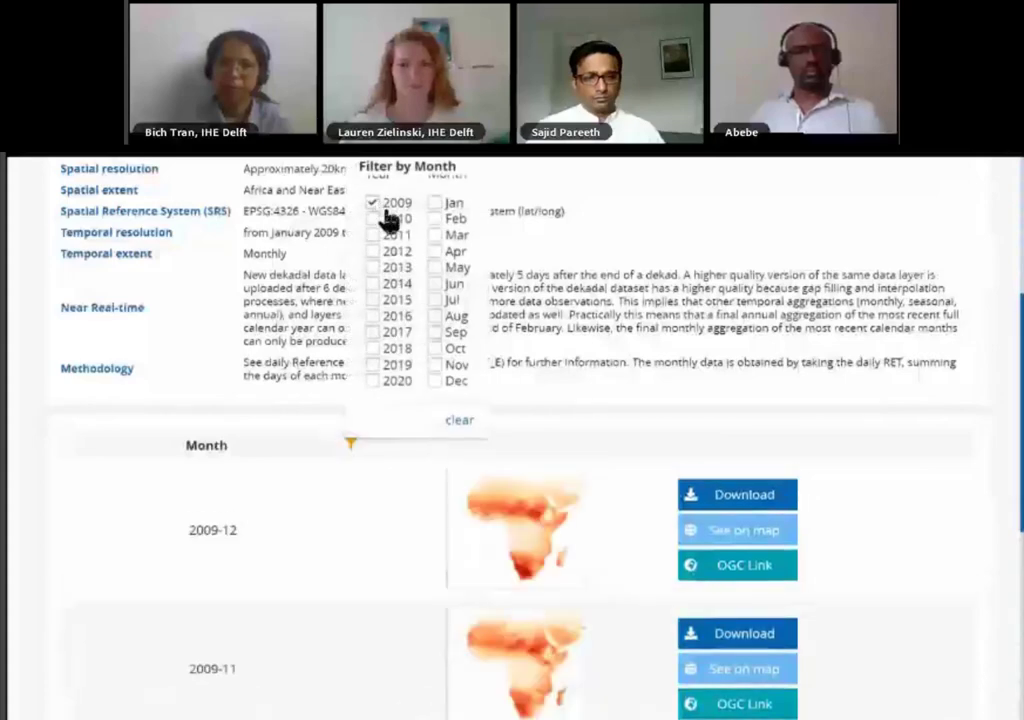
pyautogui.click(437, 349)
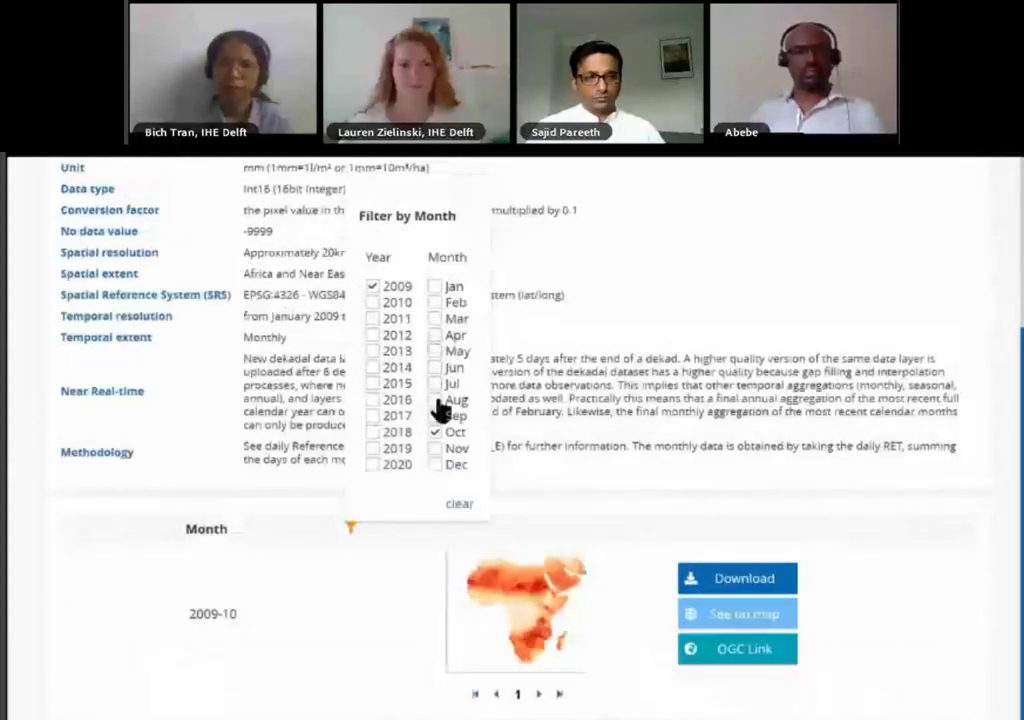
pyautogui.click(340, 670)
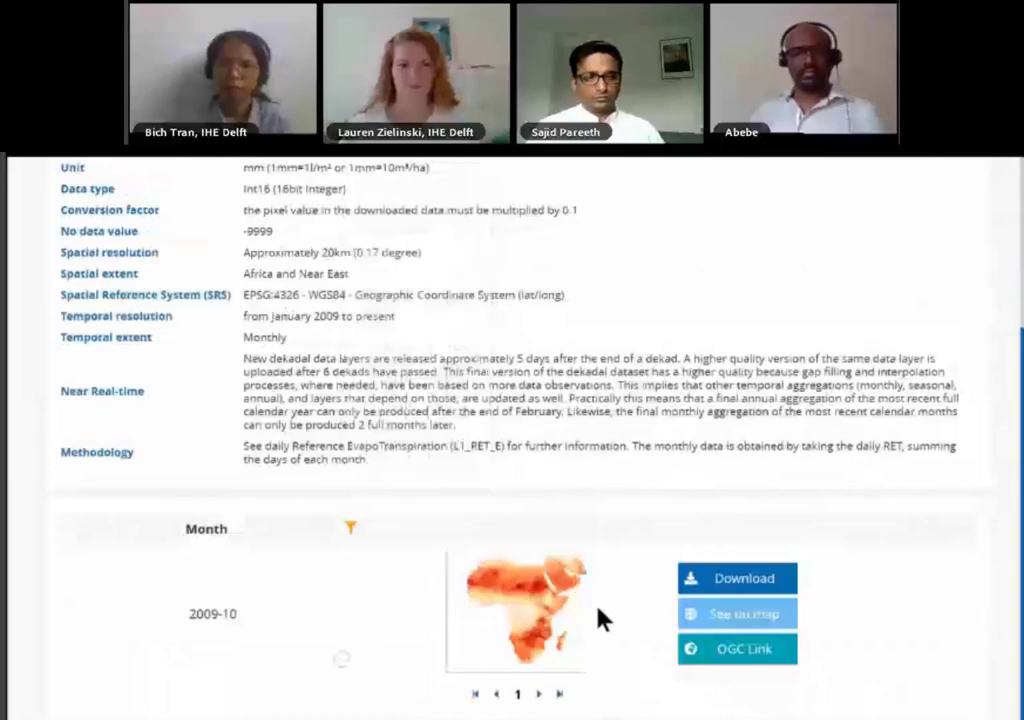
# Step: Download the 2009-10 raster as L1_RET_0910M into the Desktop download folder and check the dataset's conversion factor
pyautogui.click(752, 588)
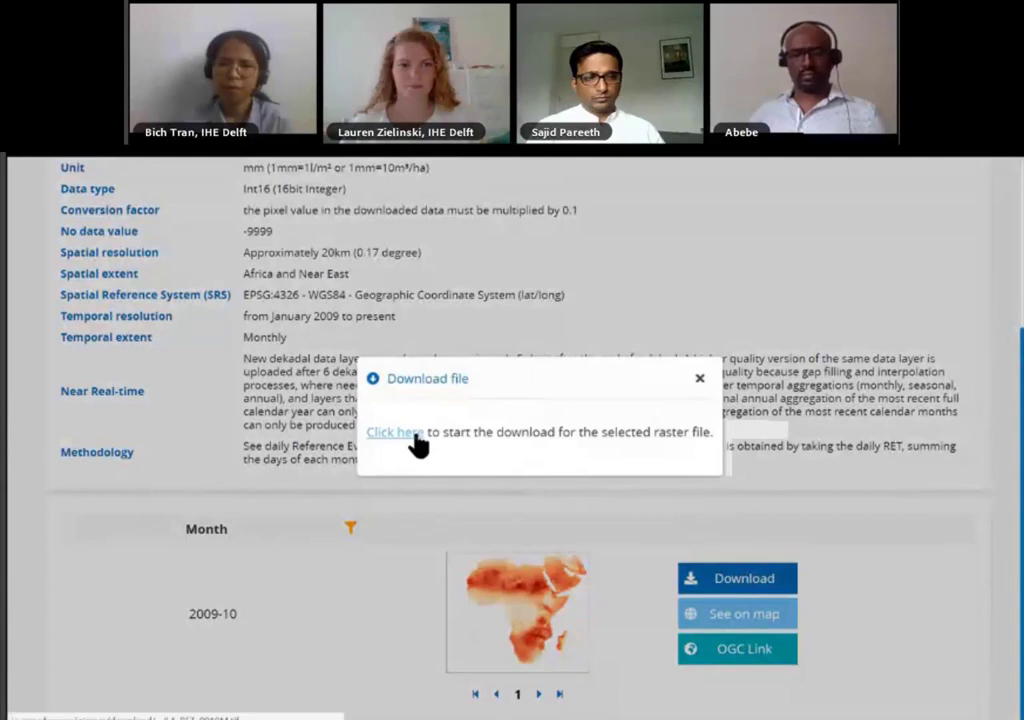
pyautogui.click(395, 432)
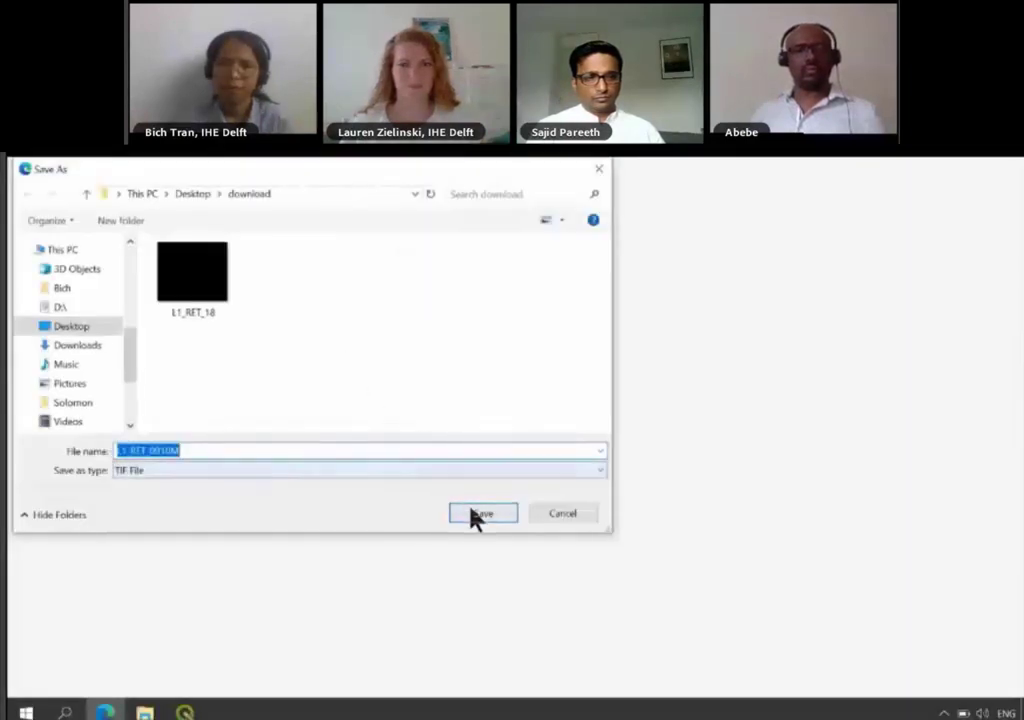
pyautogui.click(474, 519)
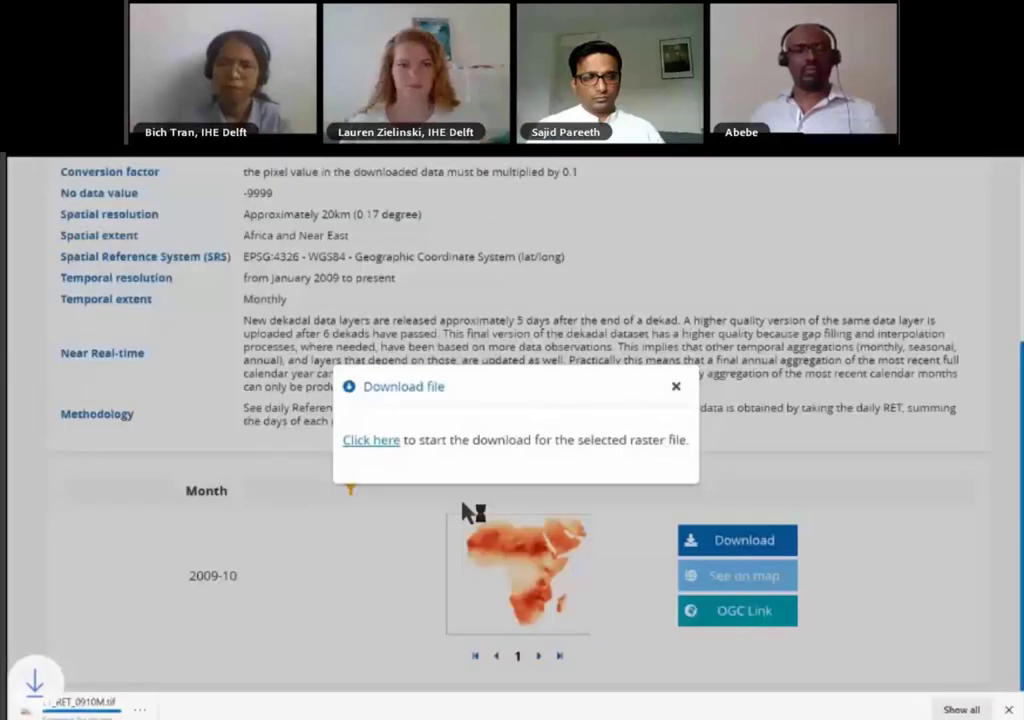
pyautogui.click(675, 392)
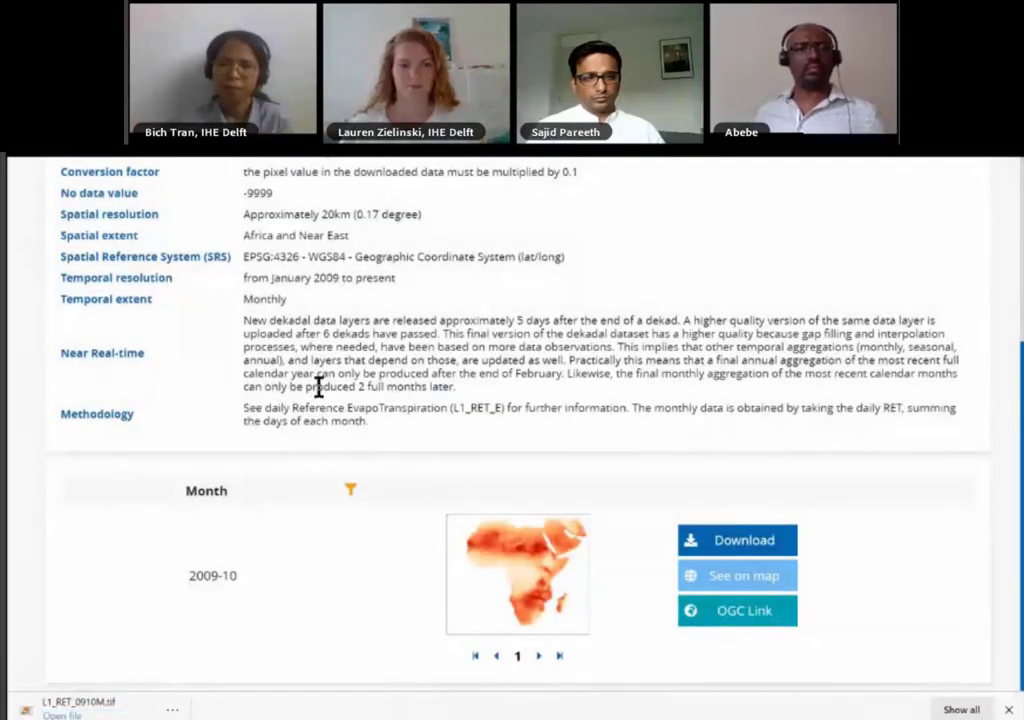
pyautogui.scroll(3, 318, 389)
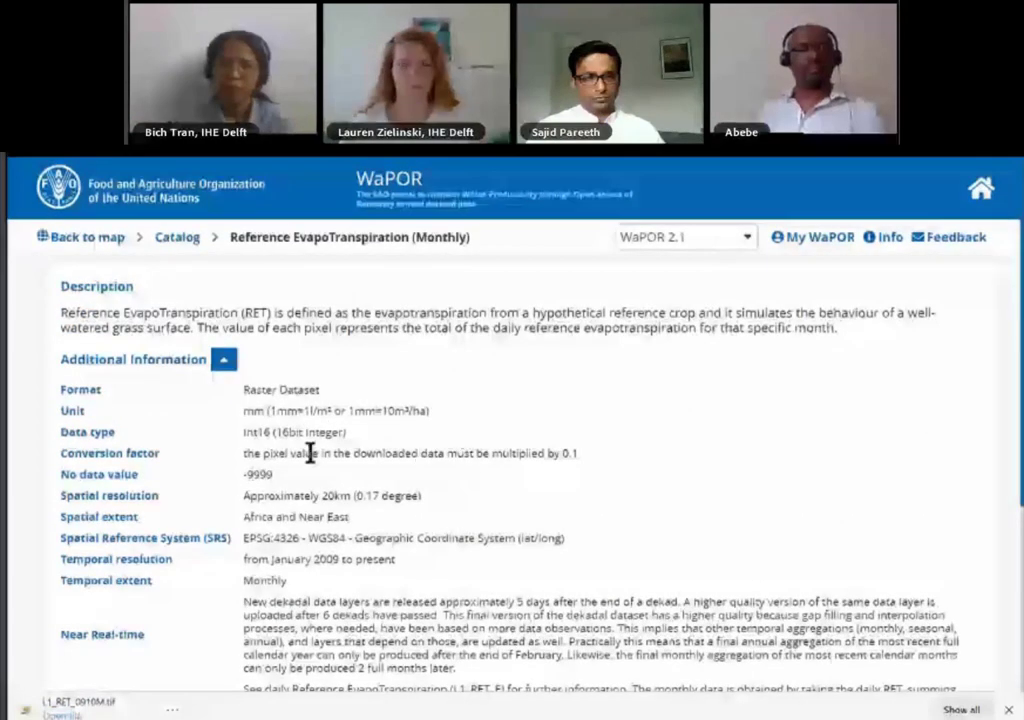
pyautogui.moveTo(240, 455); pyautogui.dragTo(578, 458)
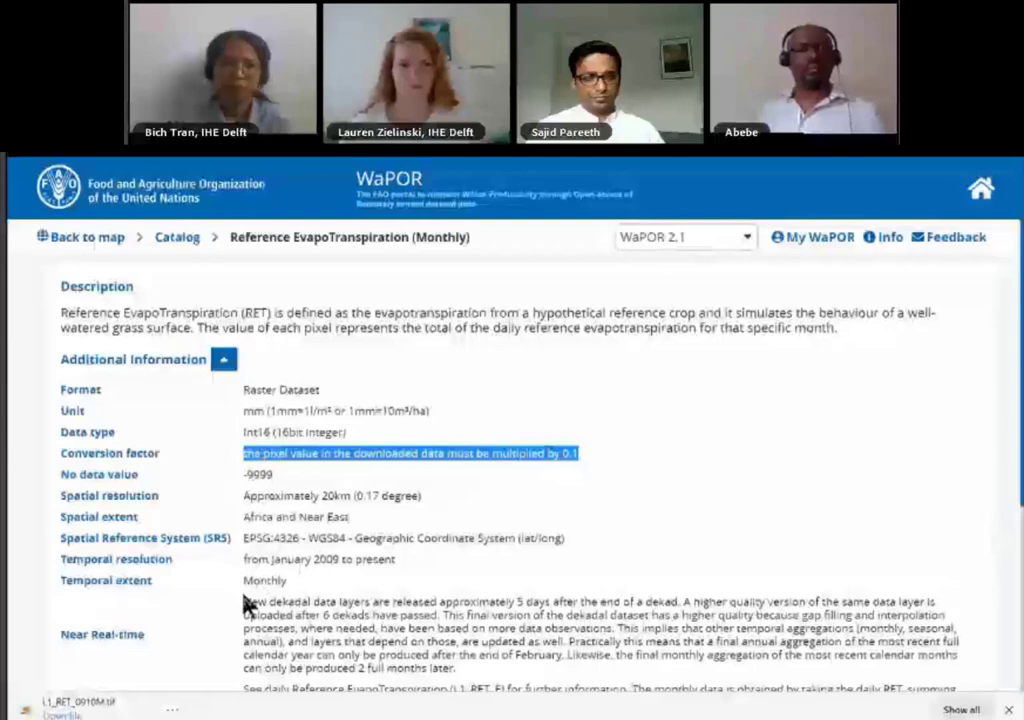
# Step: Switch to QGIS and add the downloaded L1_RET_0910M raster as a layer
pyautogui.hotkey('alt', 'Tab')
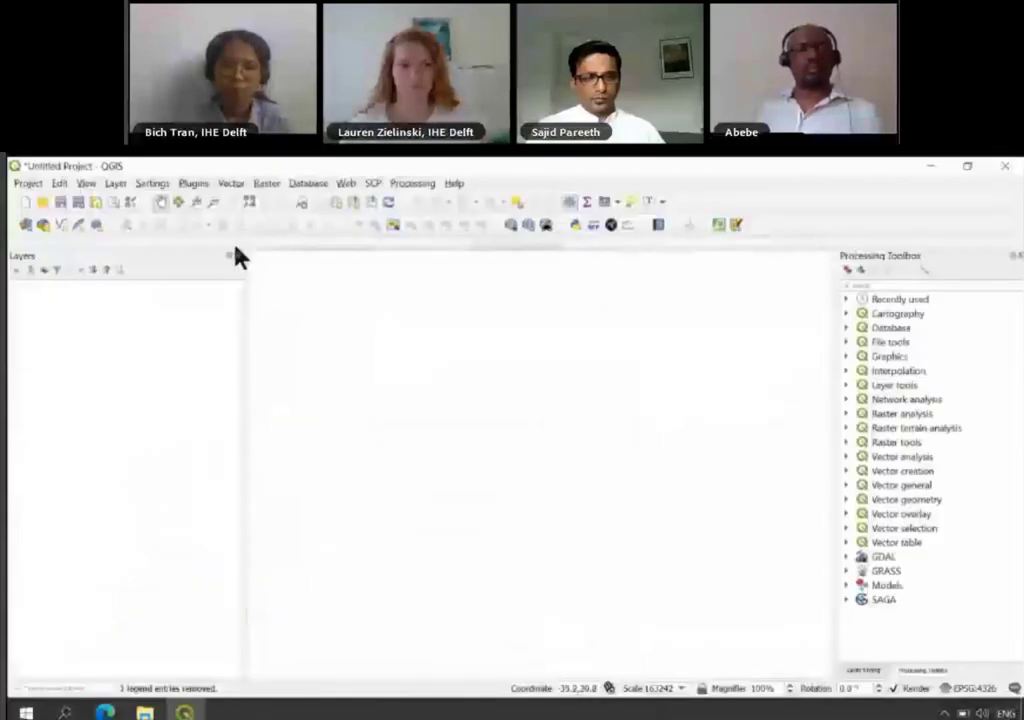
pyautogui.click(116, 185)
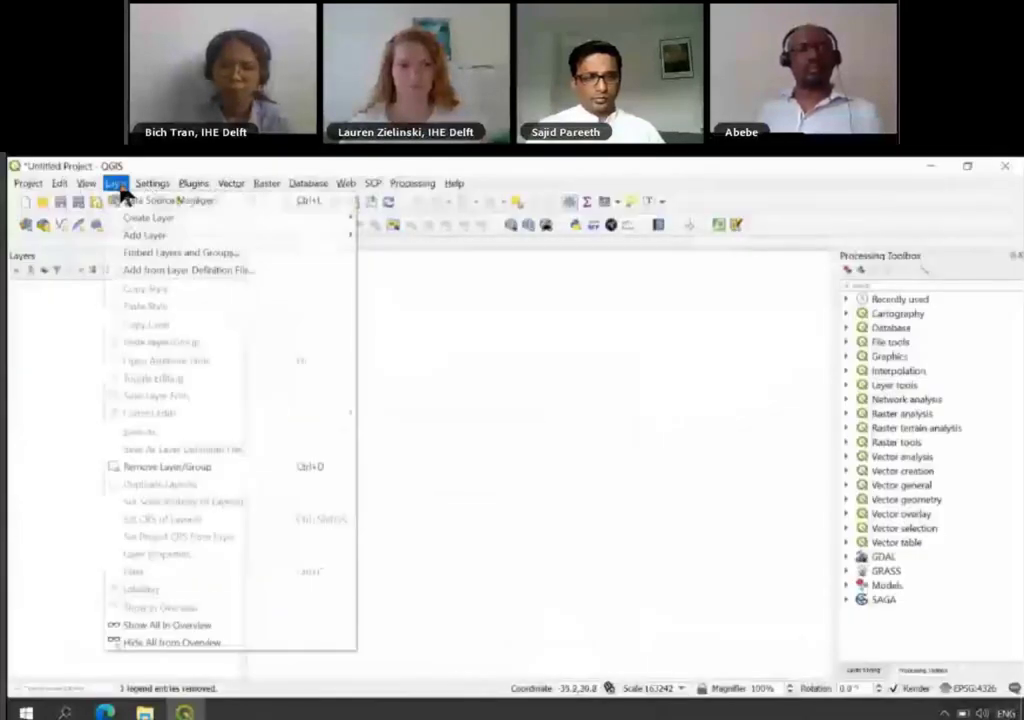
pyautogui.moveTo(210, 236)
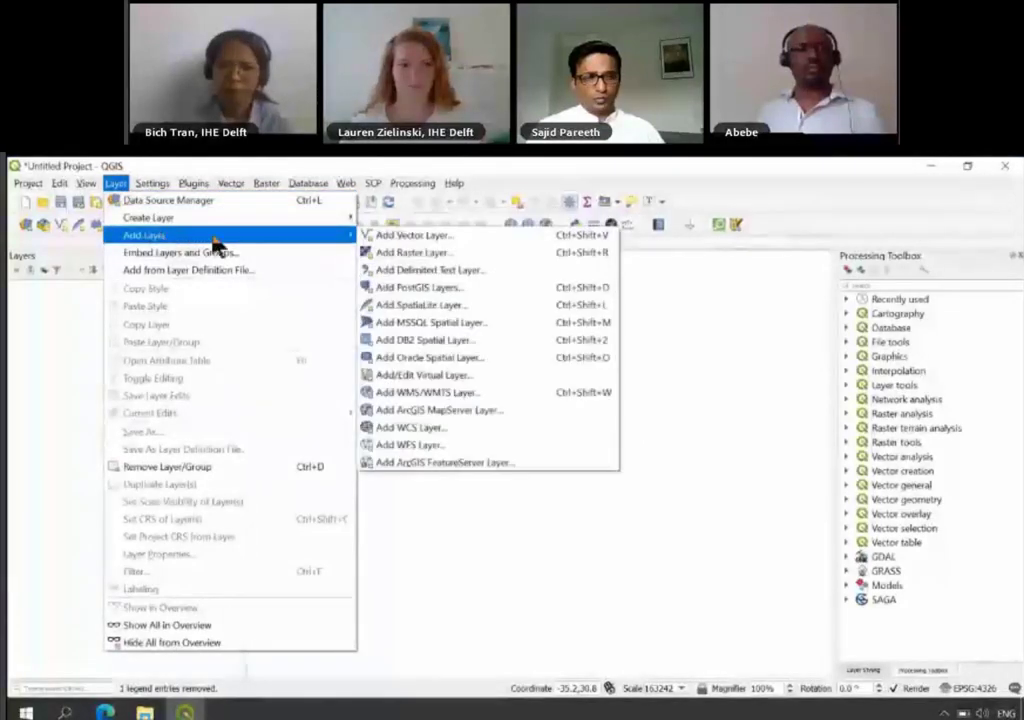
pyautogui.click(404, 256)
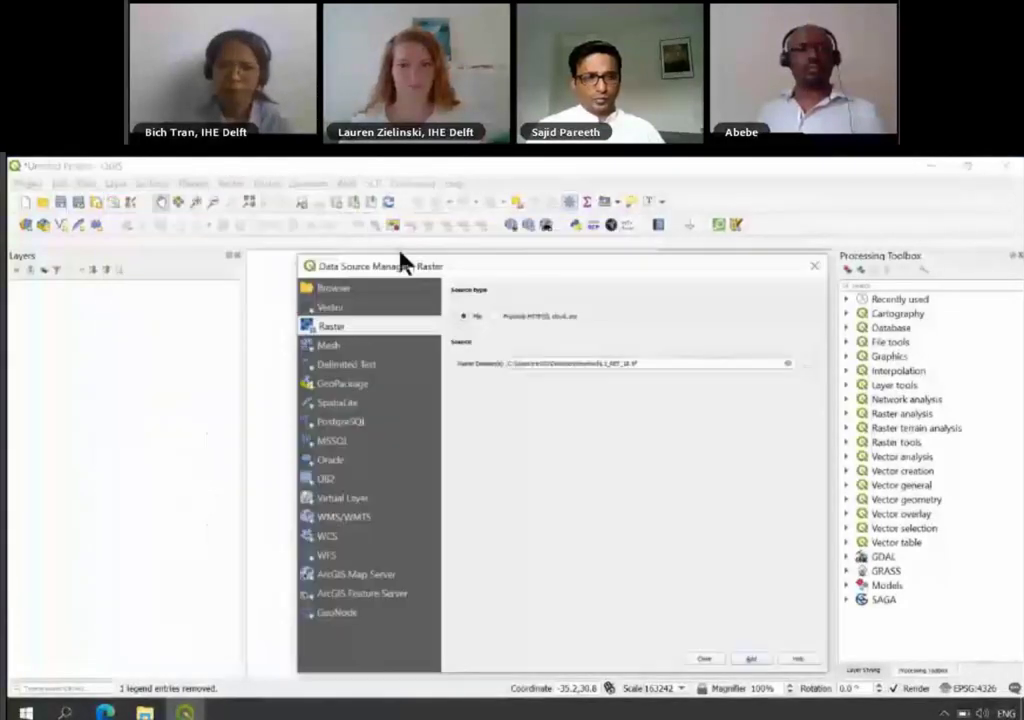
pyautogui.click(790, 364)
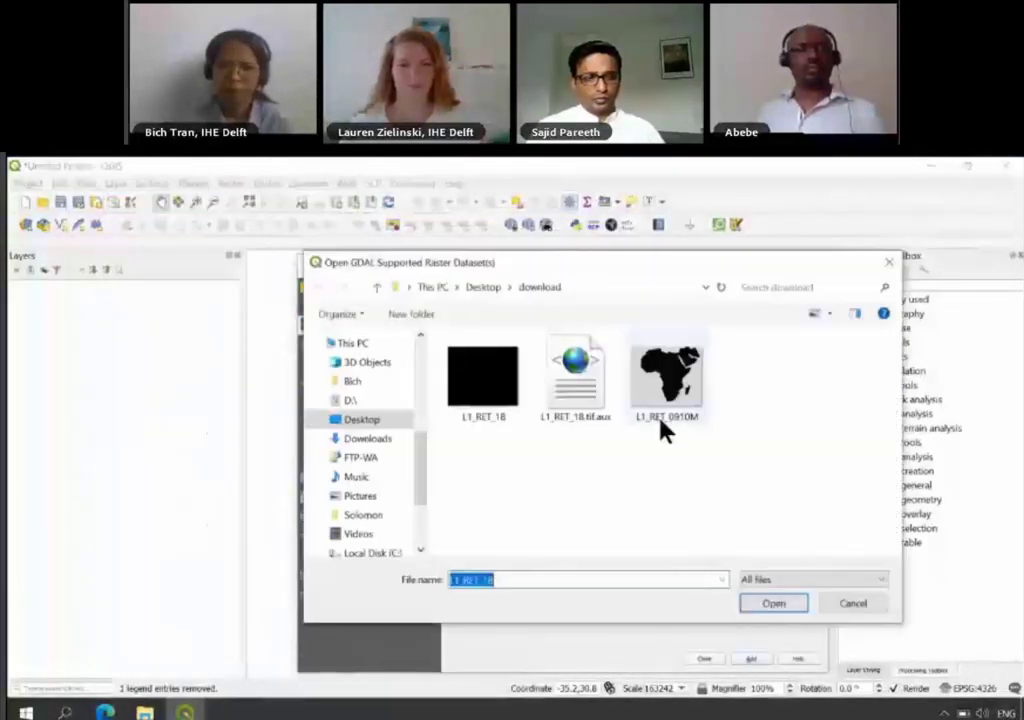
pyautogui.click(652, 410)
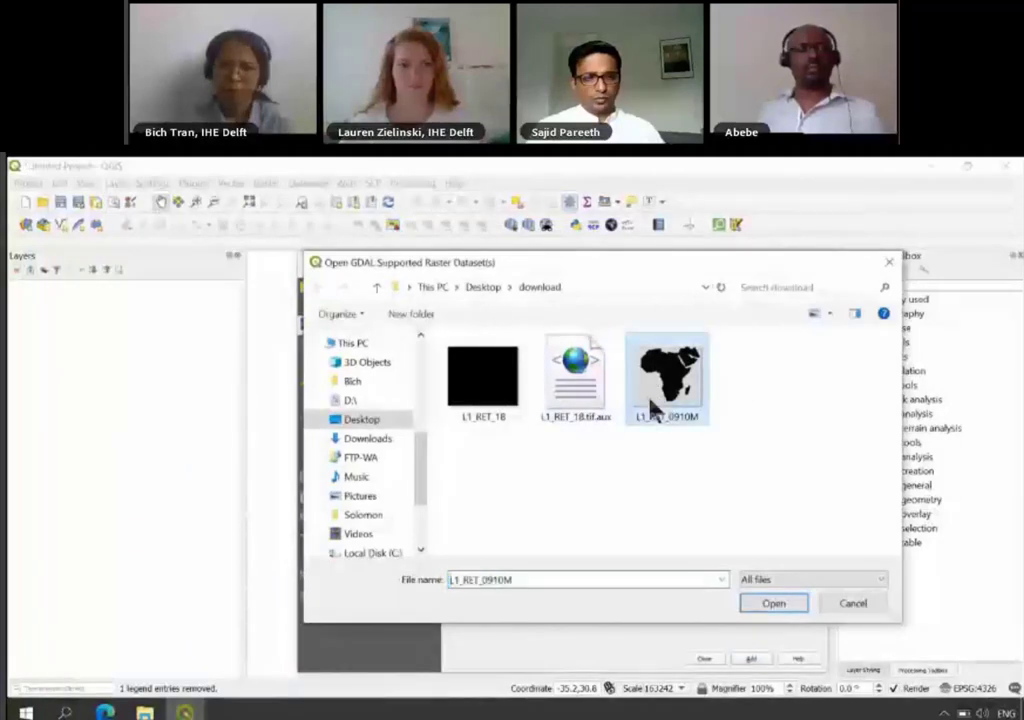
pyautogui.click(781, 609)
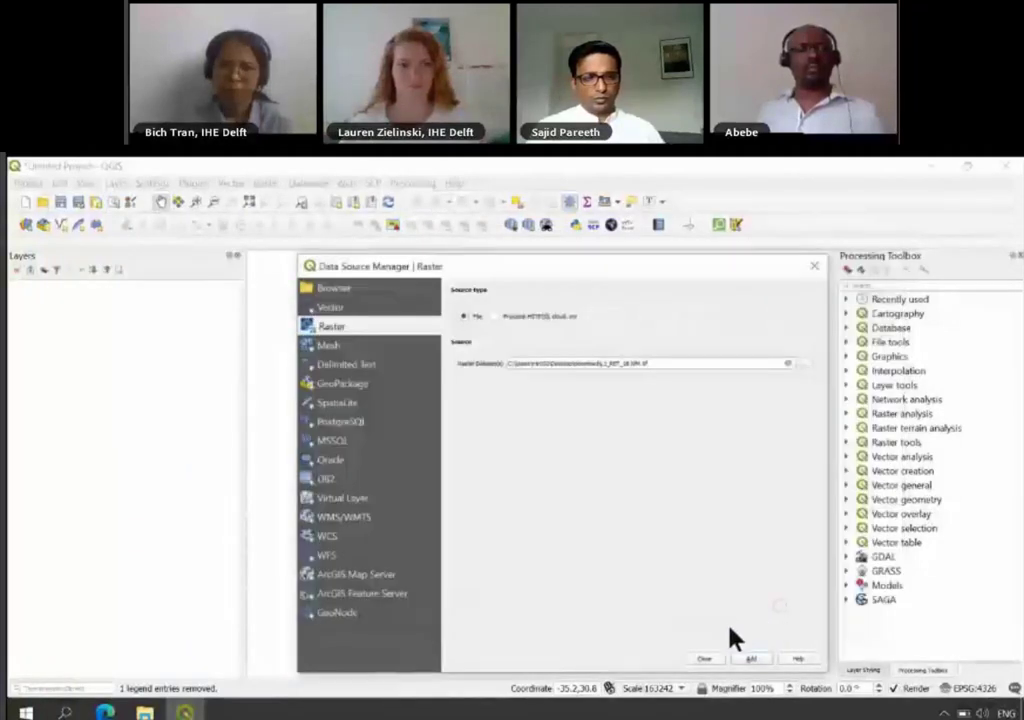
pyautogui.click(748, 659)
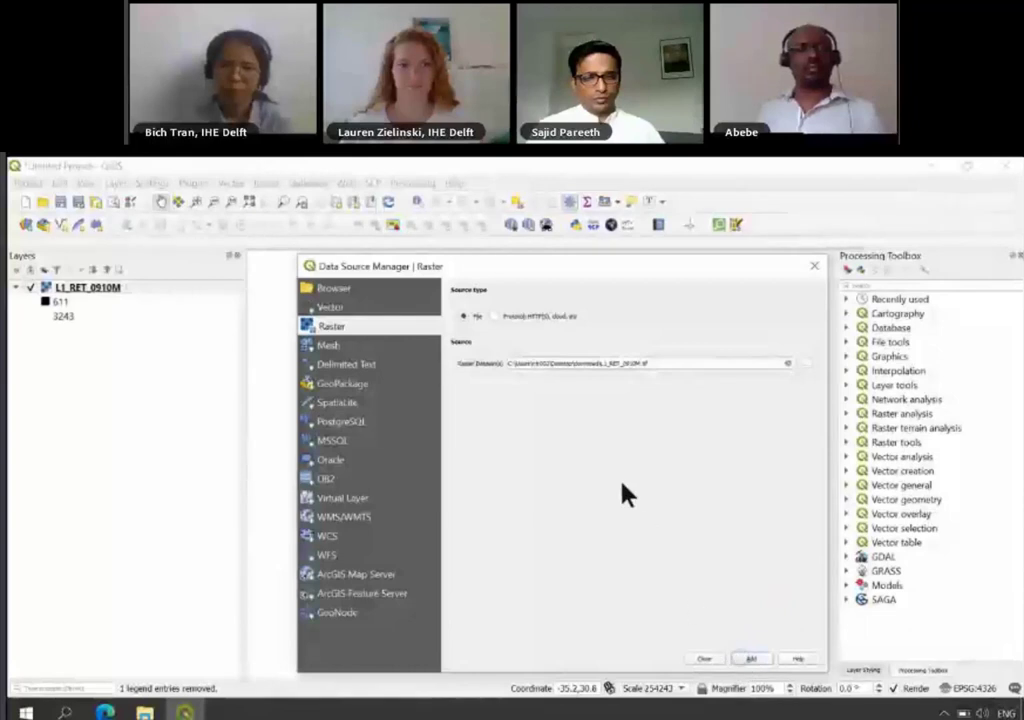
pyautogui.click(702, 659)
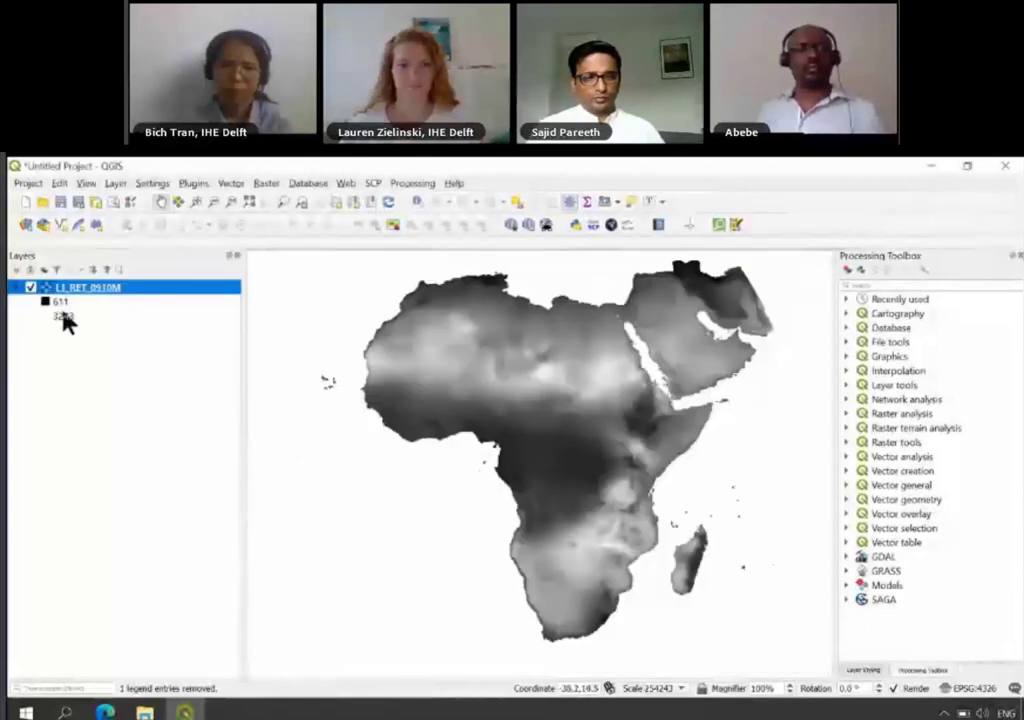
# Step: Open the Raster Calculator and build the expression "L1_RET_0910M@1" * 0.1
pyautogui.click(257, 185)
pyautogui.click(270, 201)
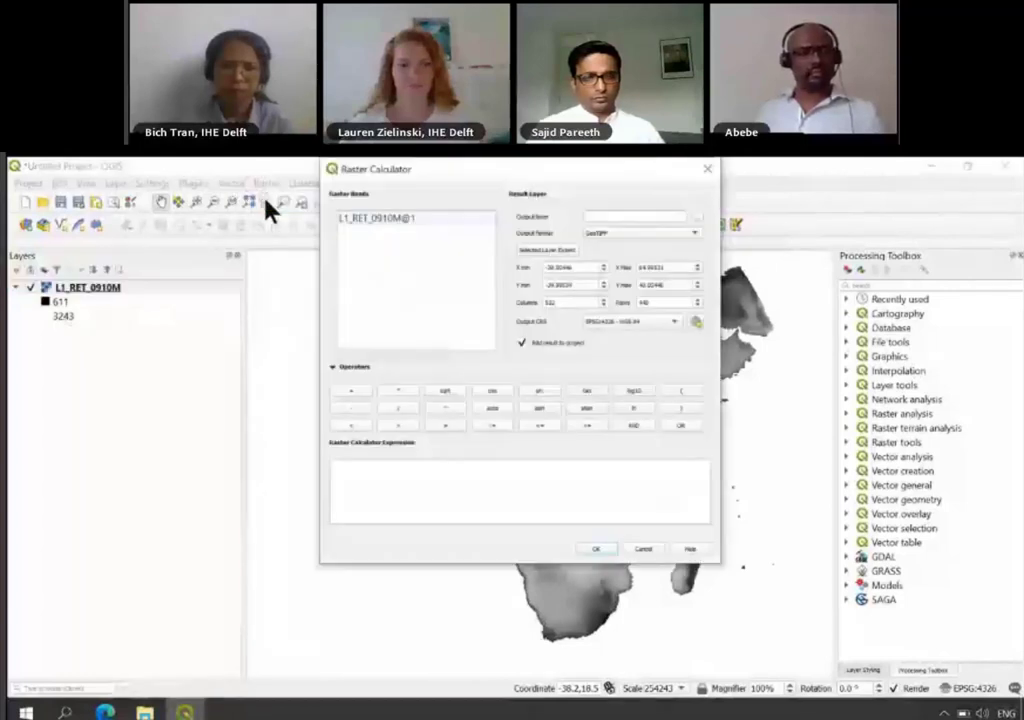
pyautogui.doubleClick(405, 220)
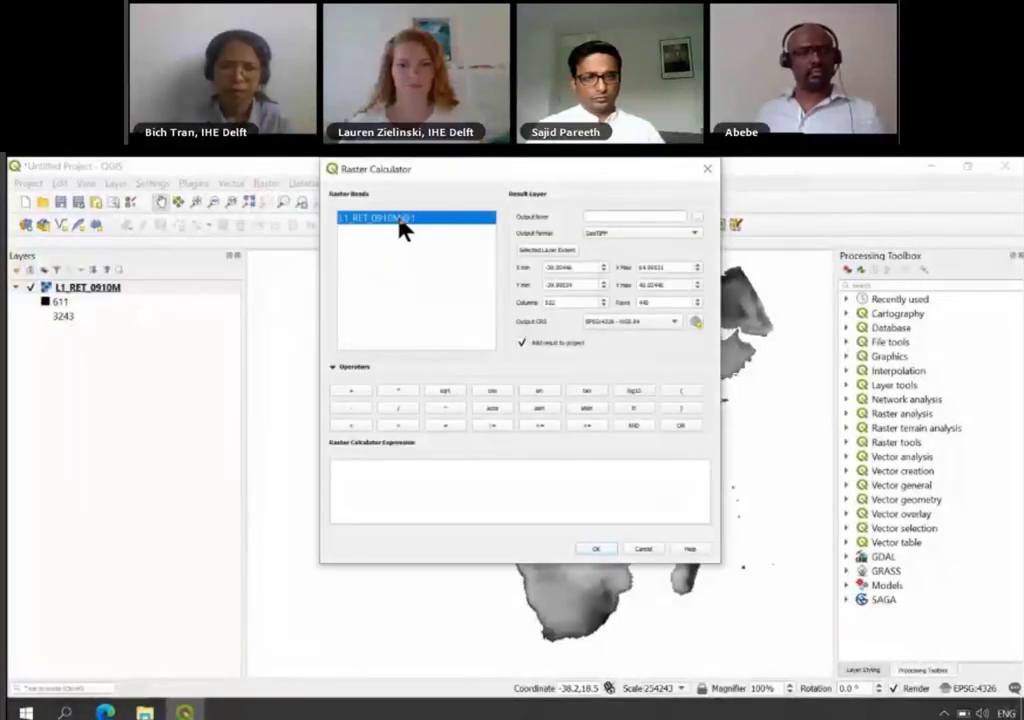
pyautogui.click(405, 390)
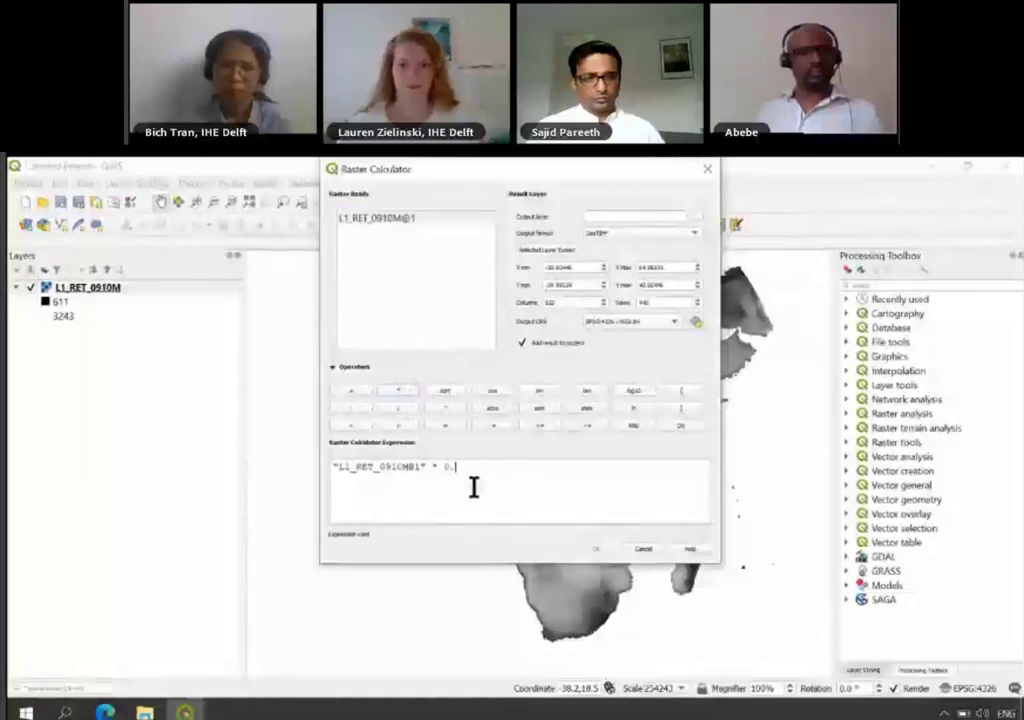
# Step: Set the output layer to corrected_L1_RET_0910M in the Desktop download folder and run the raster calculation
pyautogui.click(692, 224)
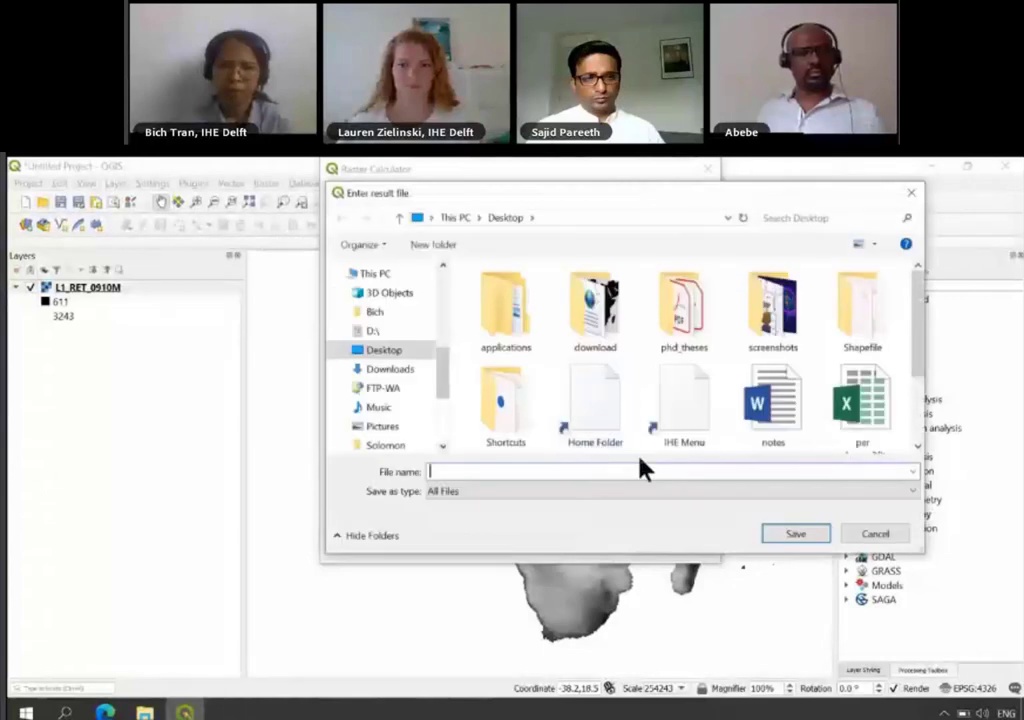
pyautogui.doubleClick(595, 305)
pyautogui.click(690, 315)
pyautogui.doubleClick(437, 470)
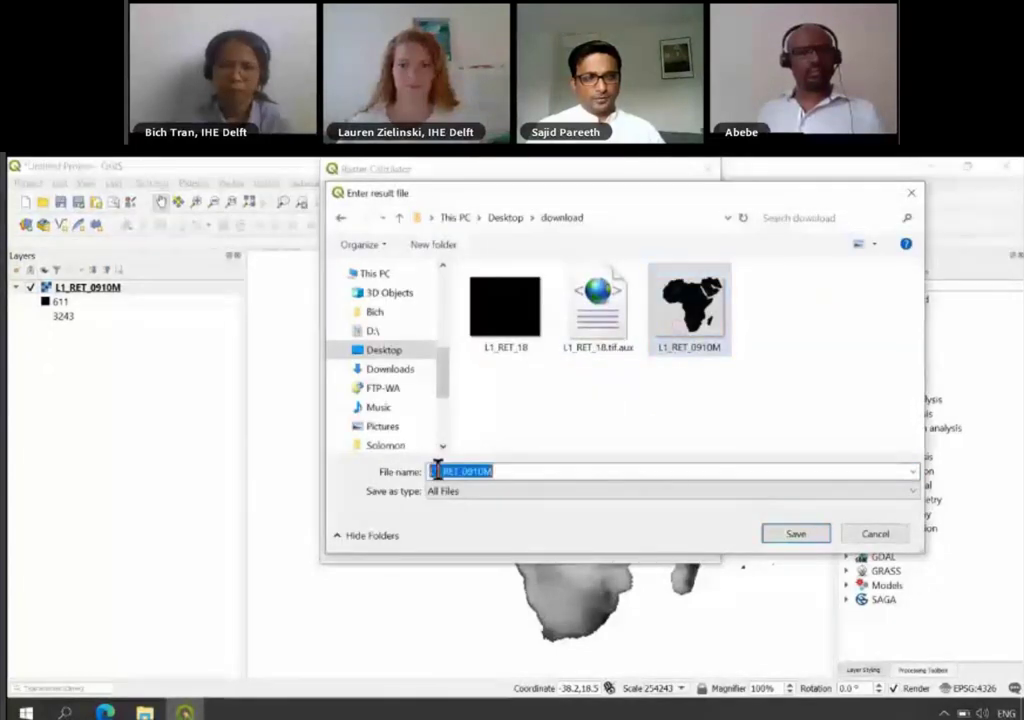
pyautogui.press('Home')
pyautogui.write('correcte')
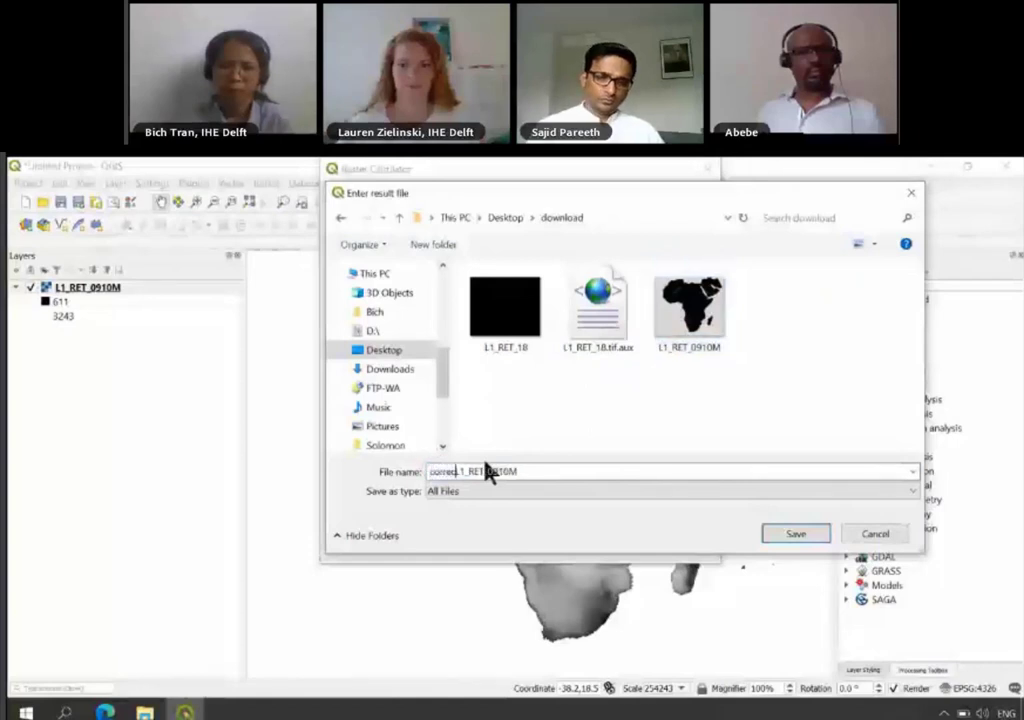
pyautogui.write('d_')
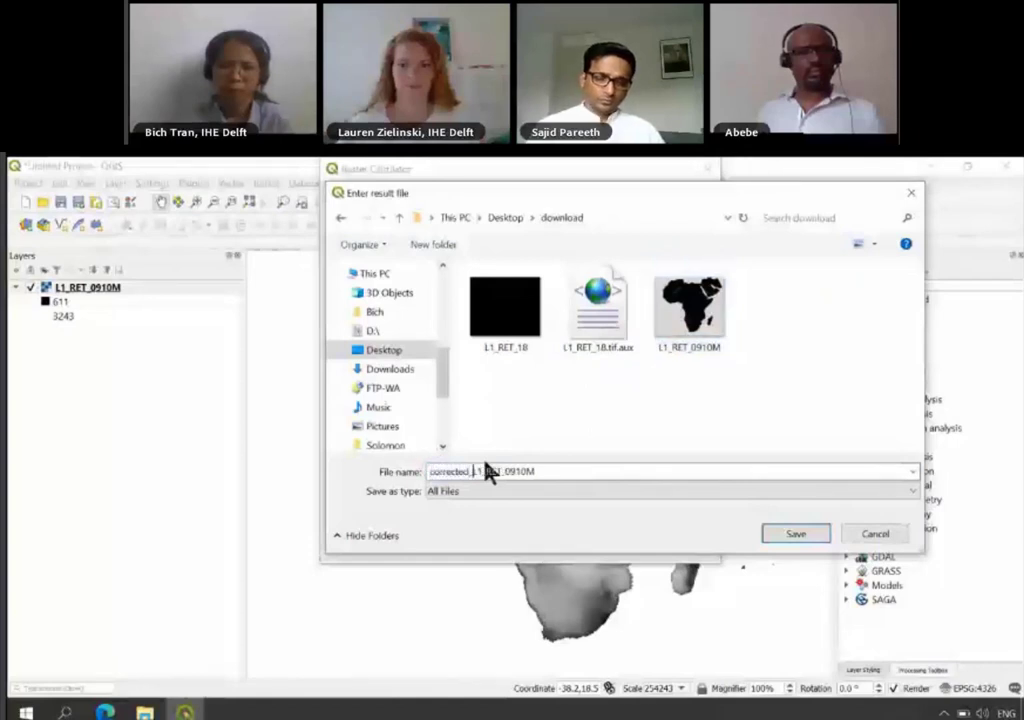
pyautogui.click(786, 531)
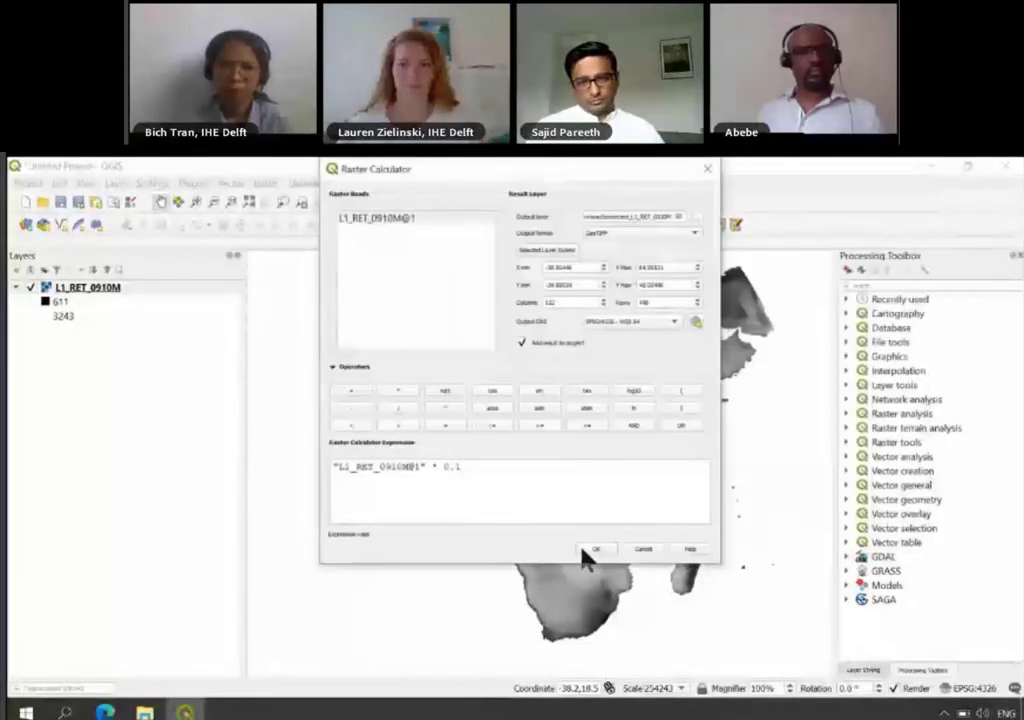
pyautogui.click(588, 551)
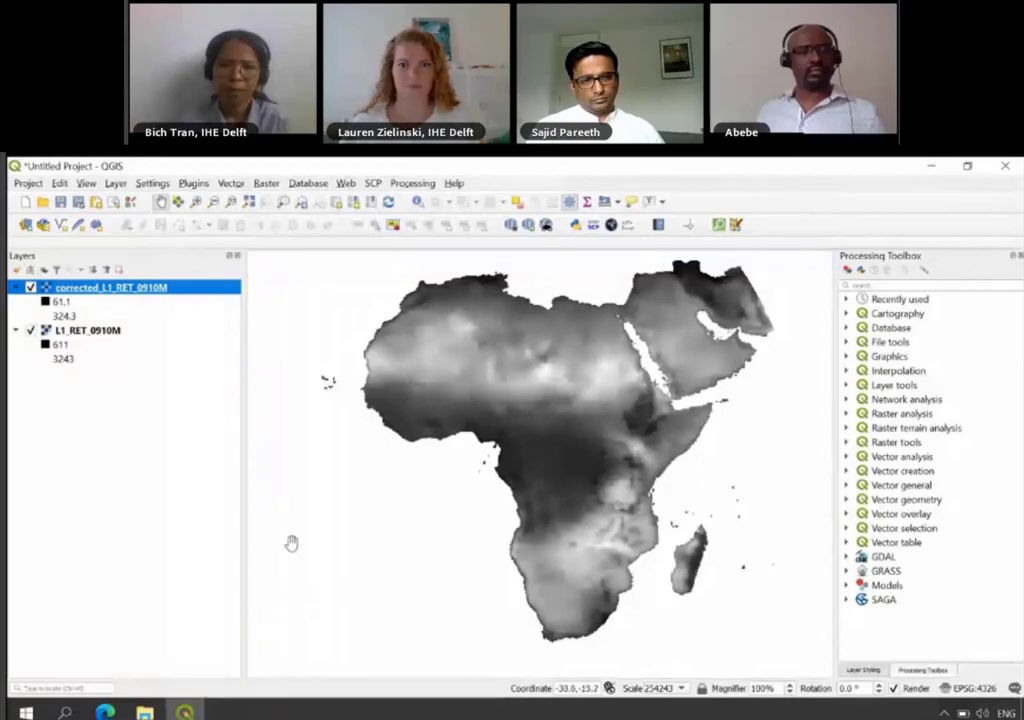
# Step: Switch to WaPOR and open the Actual EvapoTranspiration and Interception (Annual) dataset from the catalog's National (100m) level
pyautogui.hotkey('alt', 'Tab')
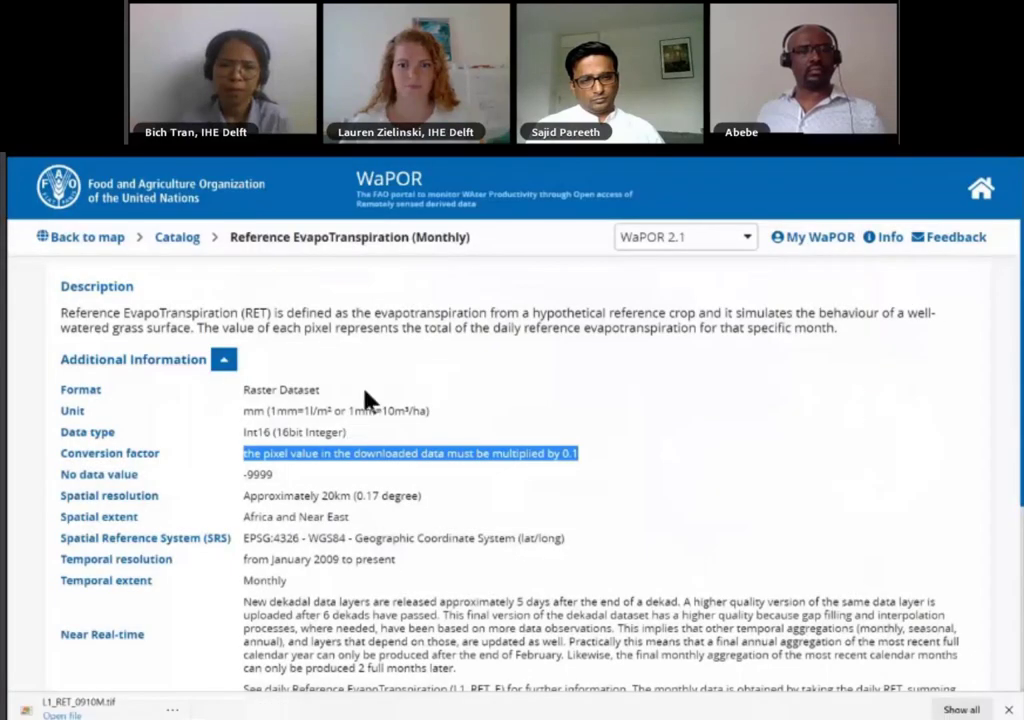
pyautogui.click(178, 237)
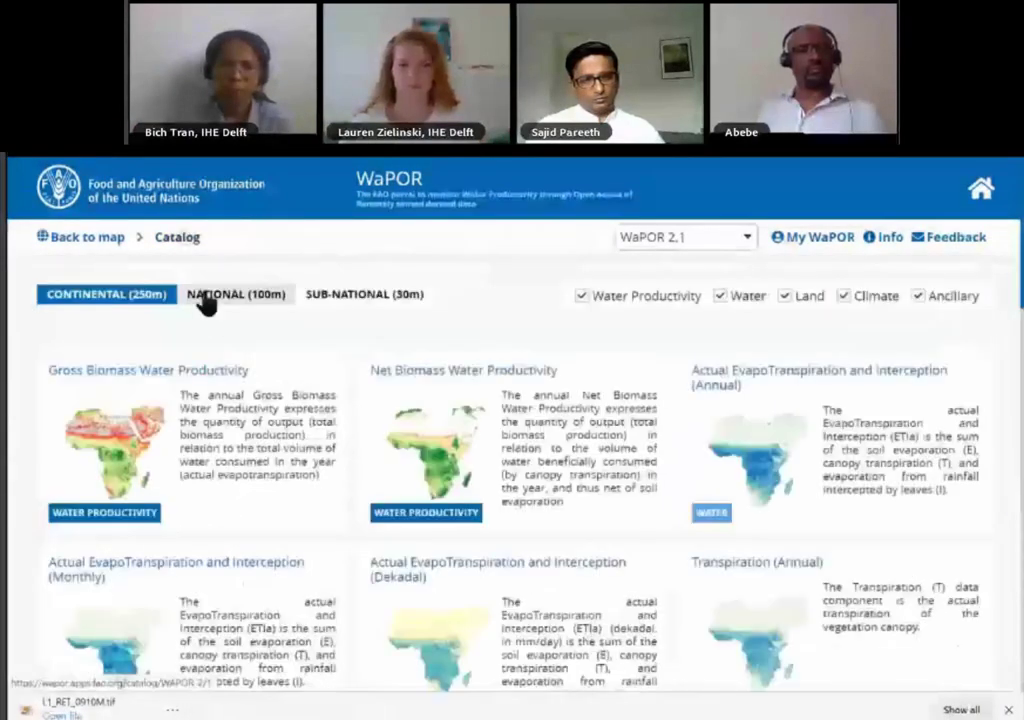
pyautogui.click(229, 300)
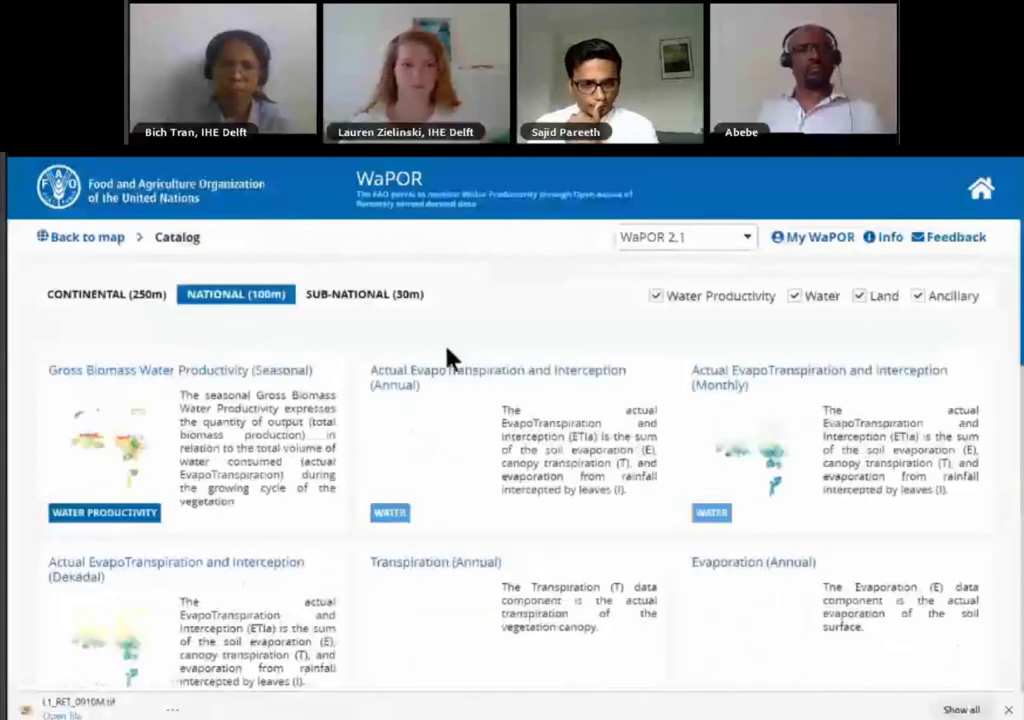
pyautogui.click(441, 402)
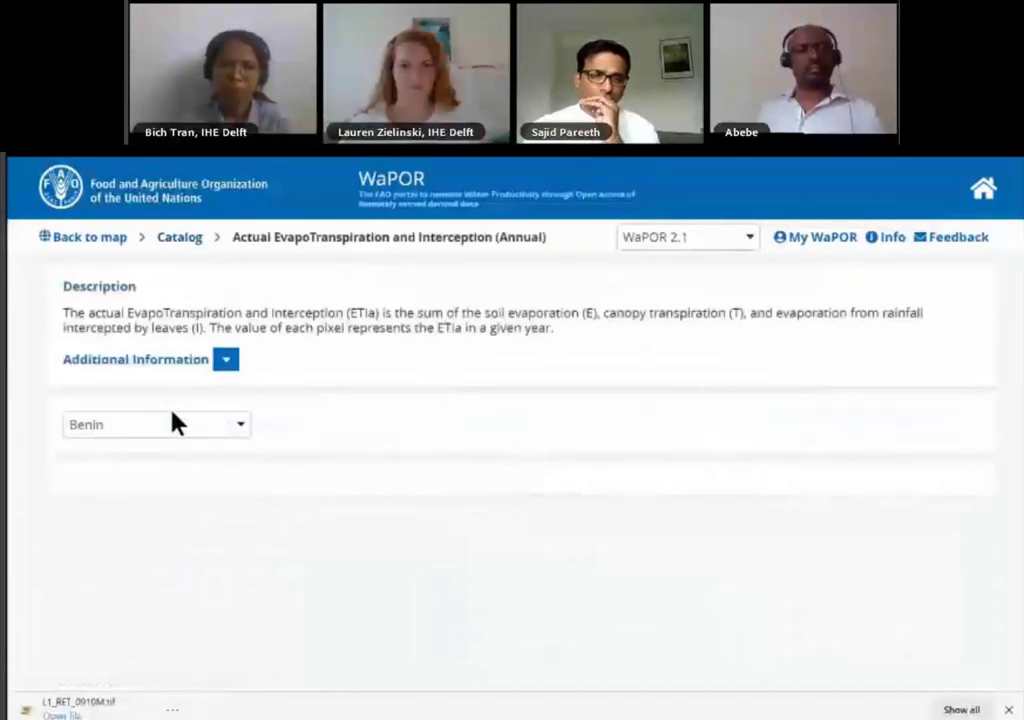
# Step: Examine which countries and basins are available for the national-level dataset, leaving the current selection as is
pyautogui.click(183, 438)
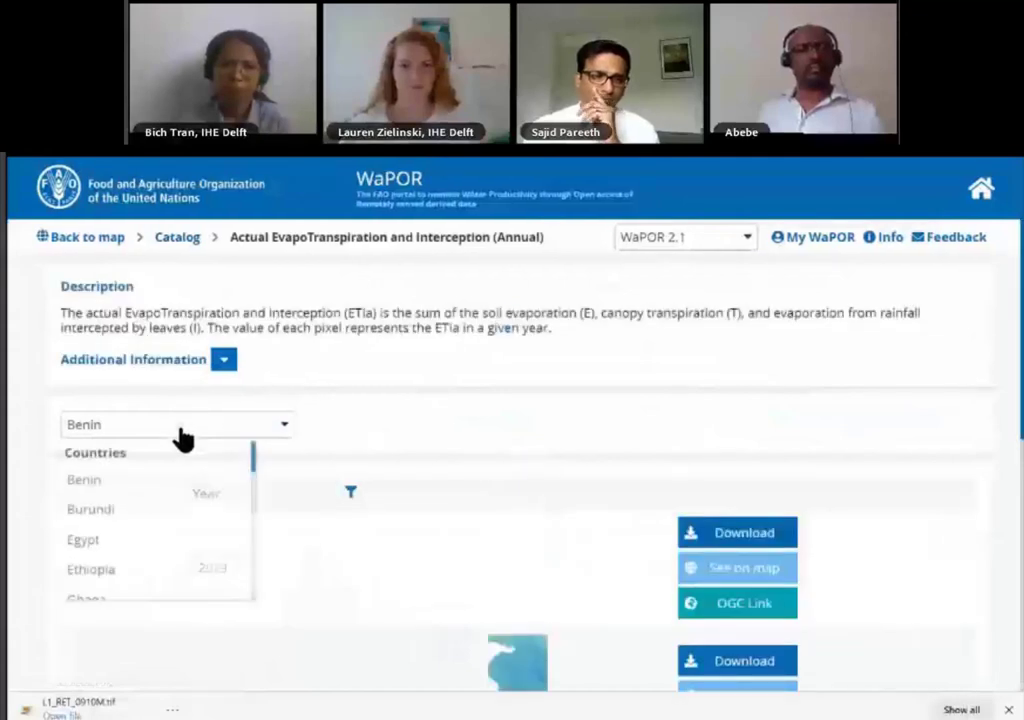
pyautogui.scroll(-1, 168, 538)
pyautogui.scroll(-2, 168, 538)
pyautogui.scroll(2, 168, 538)
pyautogui.scroll(-3, 168, 538)
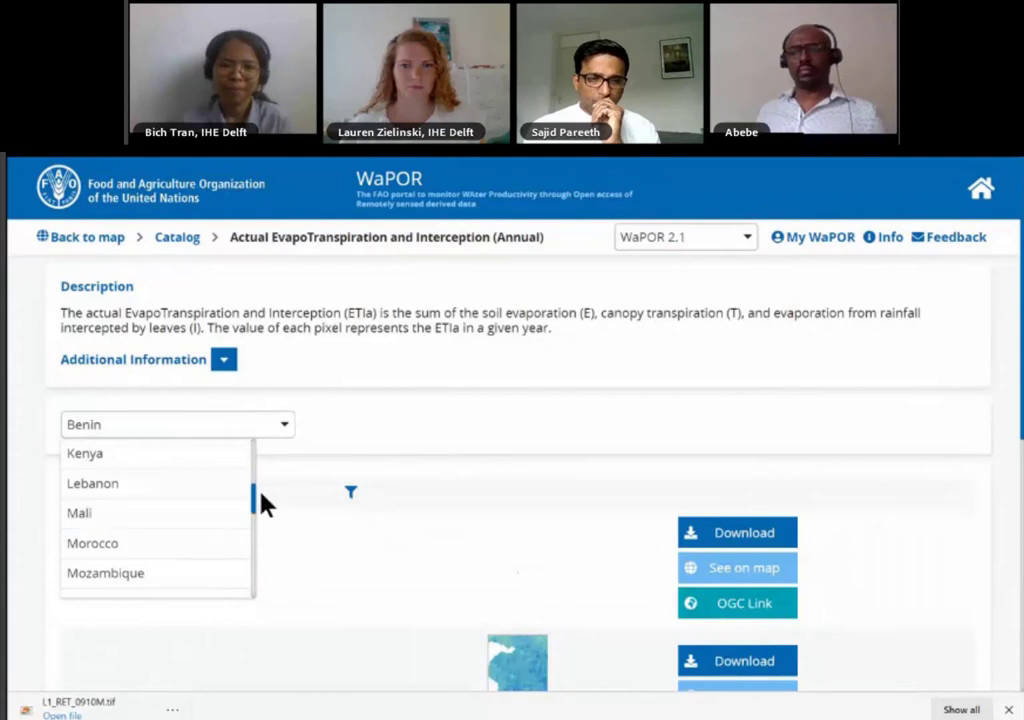
pyautogui.moveTo(254, 505); pyautogui.dragTo(252, 592)
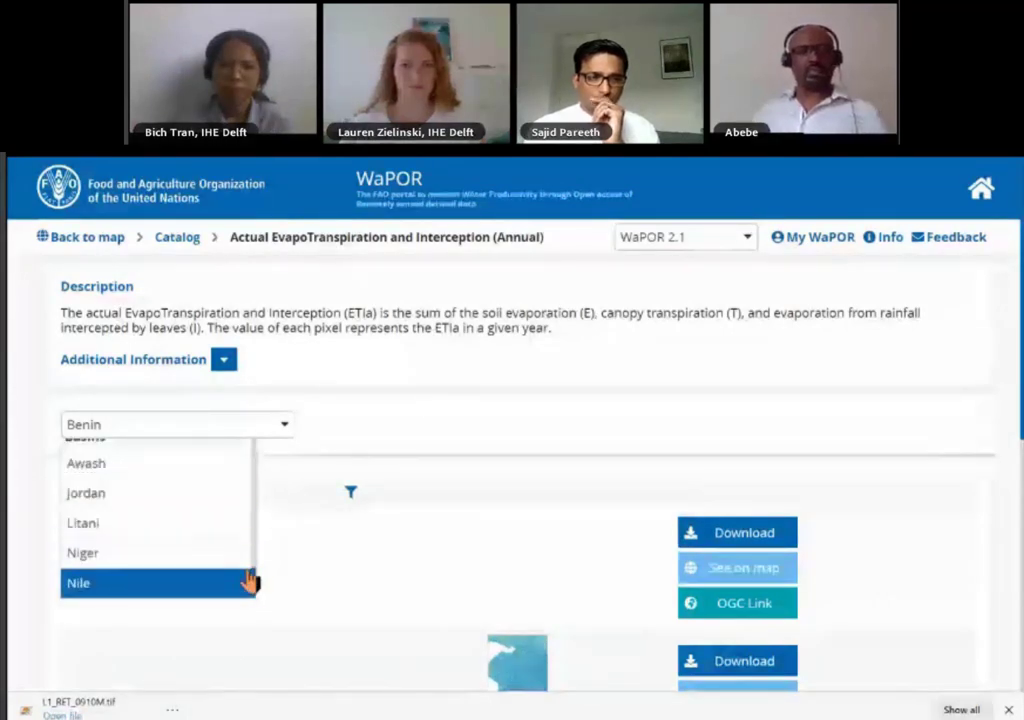
pyautogui.moveTo(256, 585); pyautogui.dragTo(249, 462)
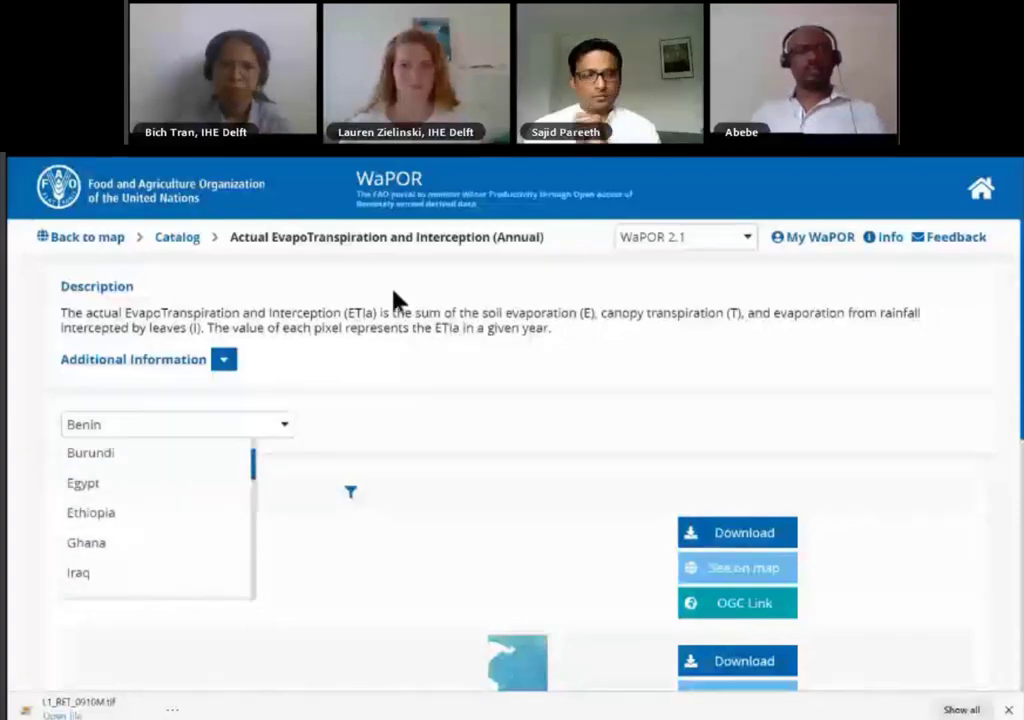
pyautogui.click(269, 342)
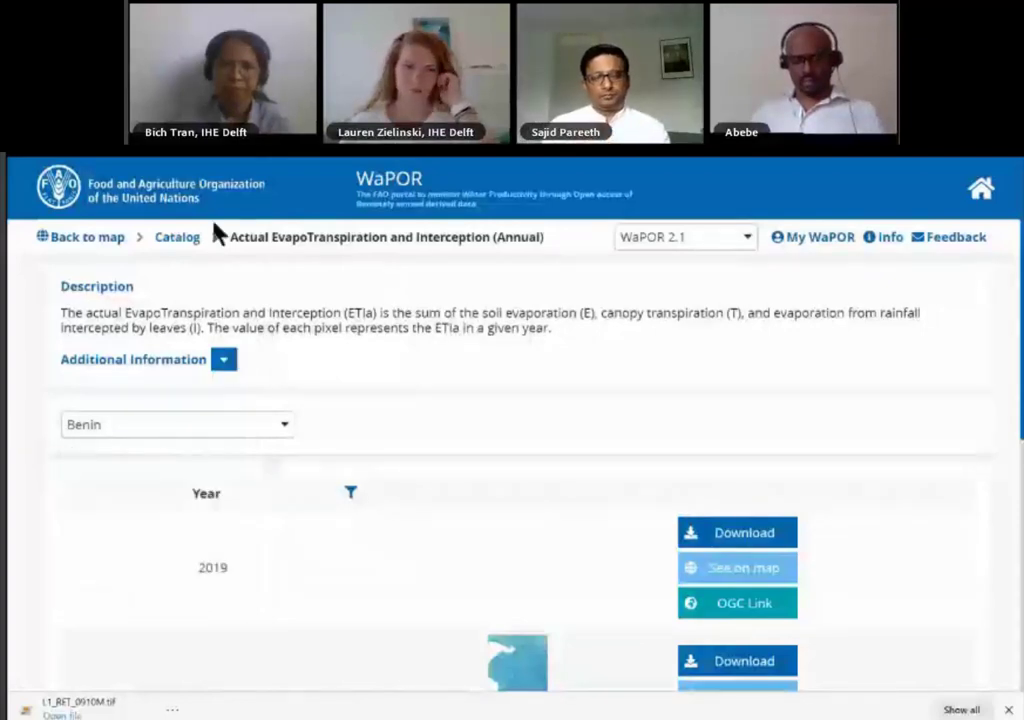
# Step: Return to the catalog and examine the areas available at the Sub-National (30m) level
pyautogui.click(177, 237)
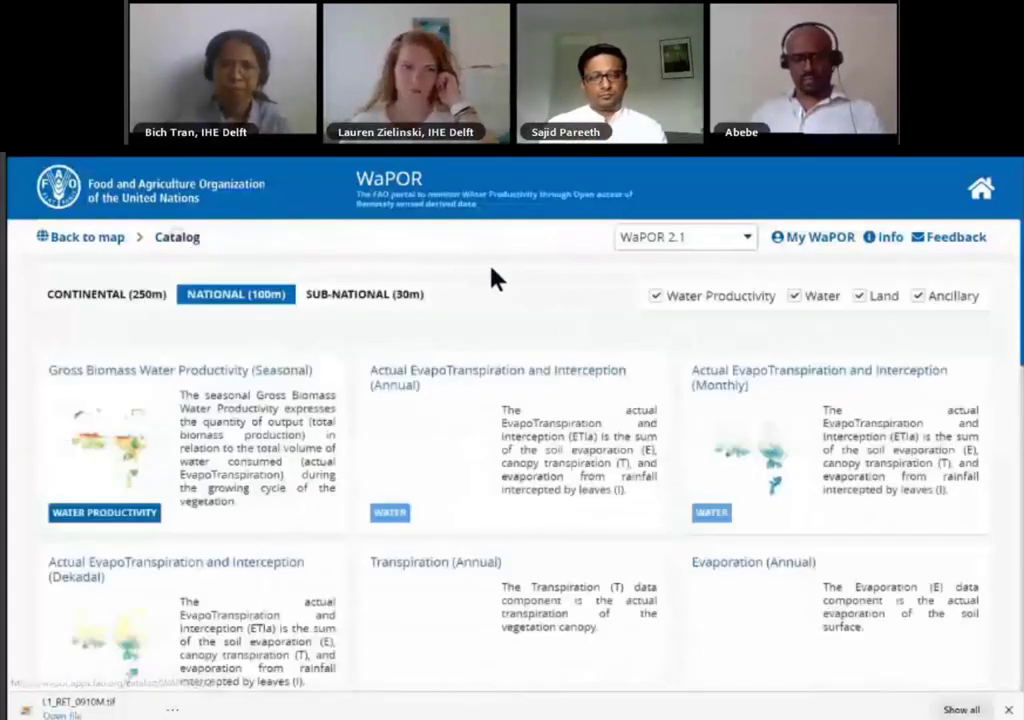
pyautogui.click(385, 294)
pyautogui.click(201, 345)
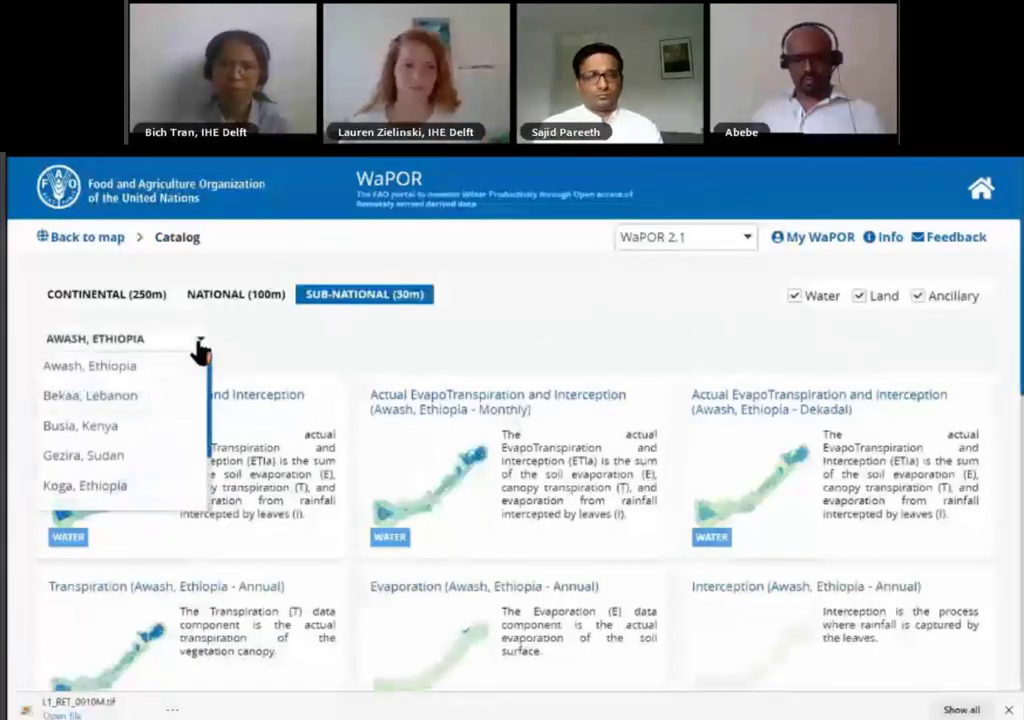
pyautogui.scroll(-2, 213, 430)
pyautogui.scroll(2, 210, 390)
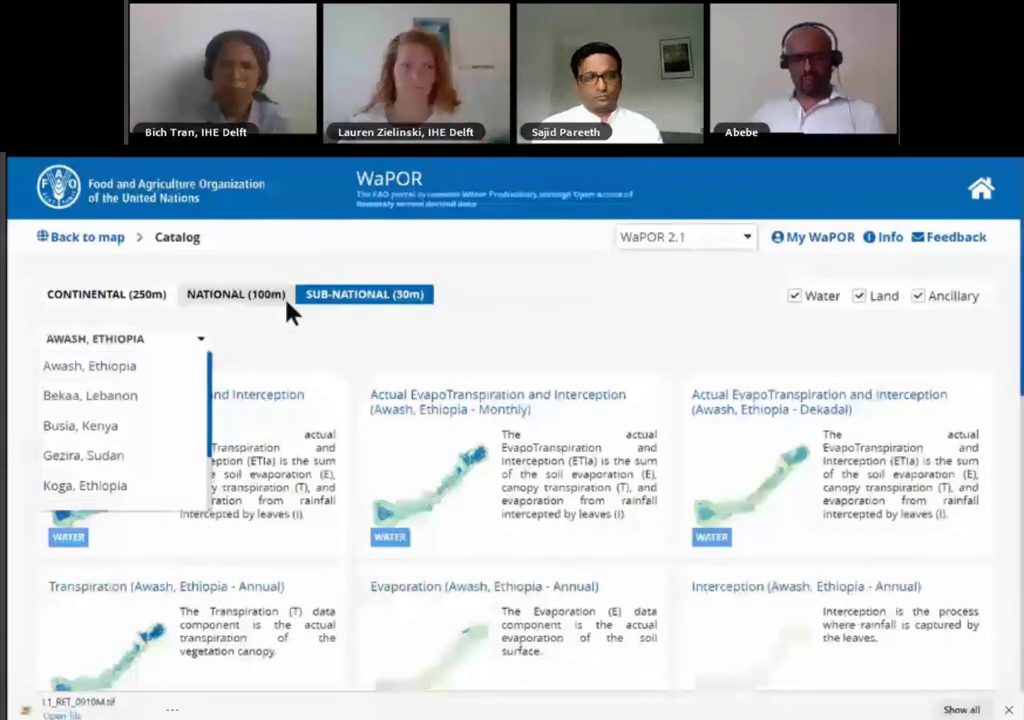
pyautogui.click(279, 361)
# Step: Go back to the WaPOR map and display the Net Biomass Water Productivity layer for 2009
pyautogui.click(101, 247)
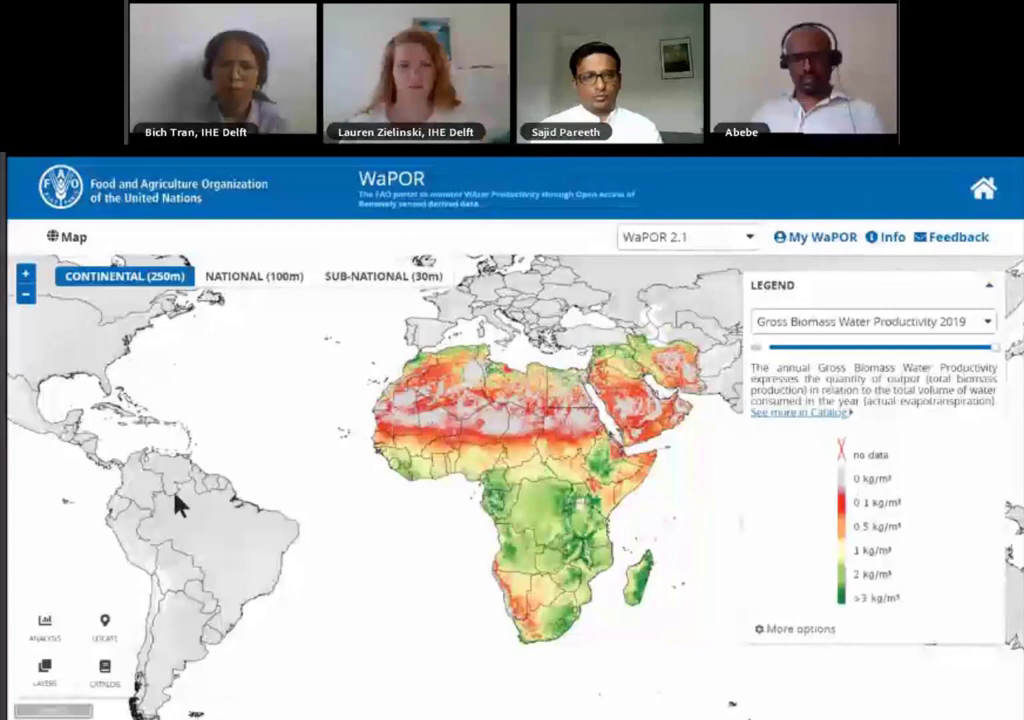
pyautogui.click(66, 688)
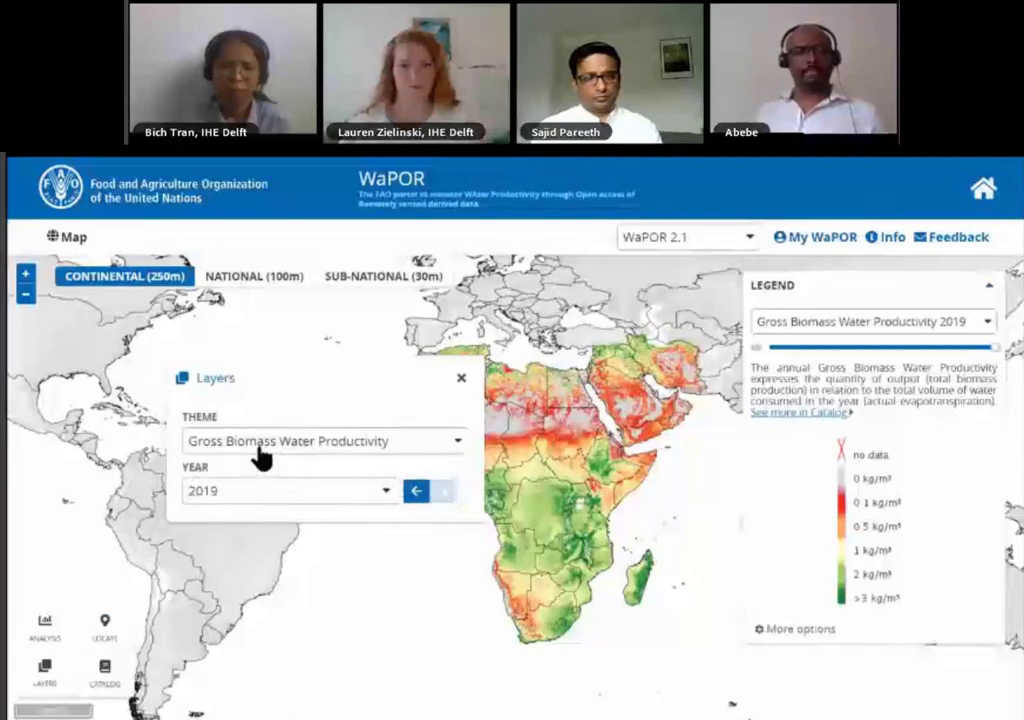
pyautogui.click(256, 450)
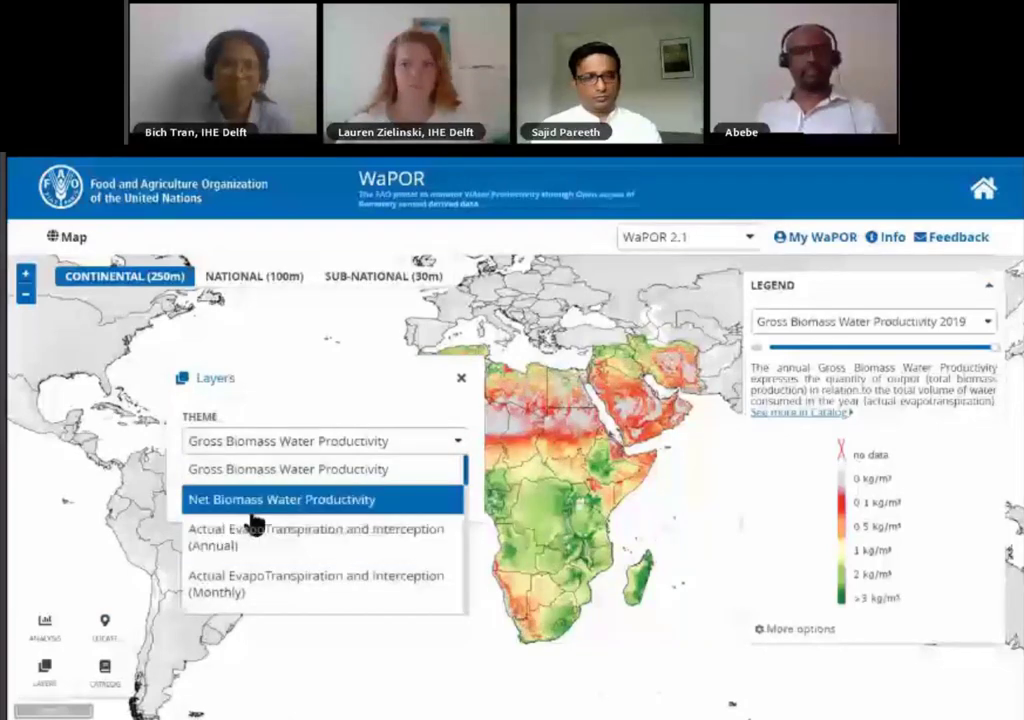
pyautogui.click(250, 500)
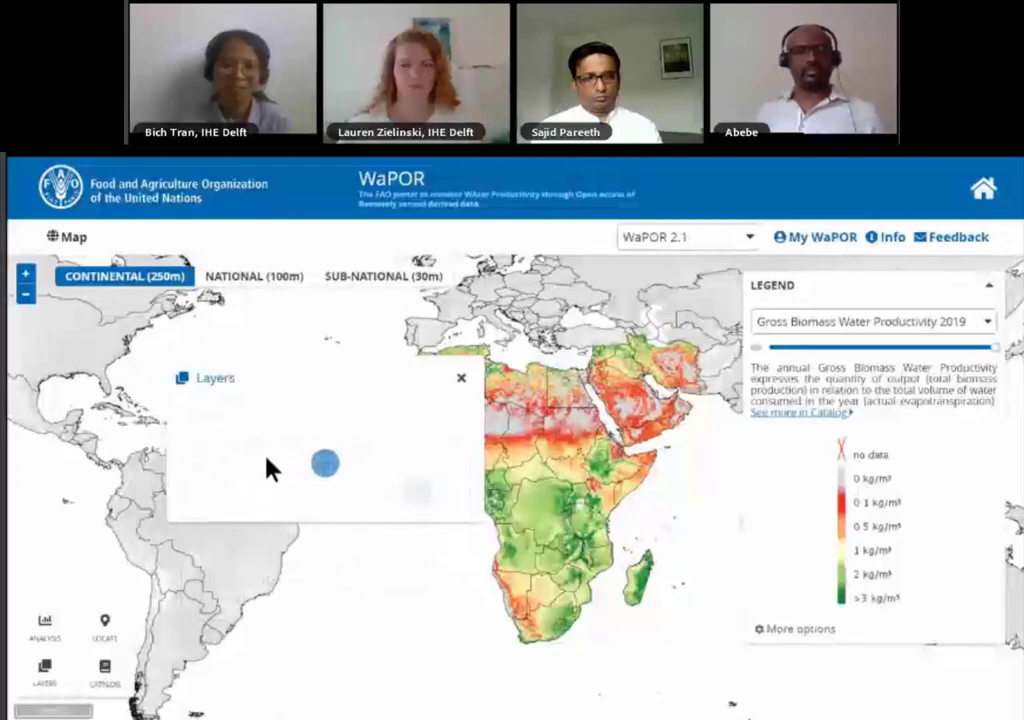
pyautogui.click(240, 497)
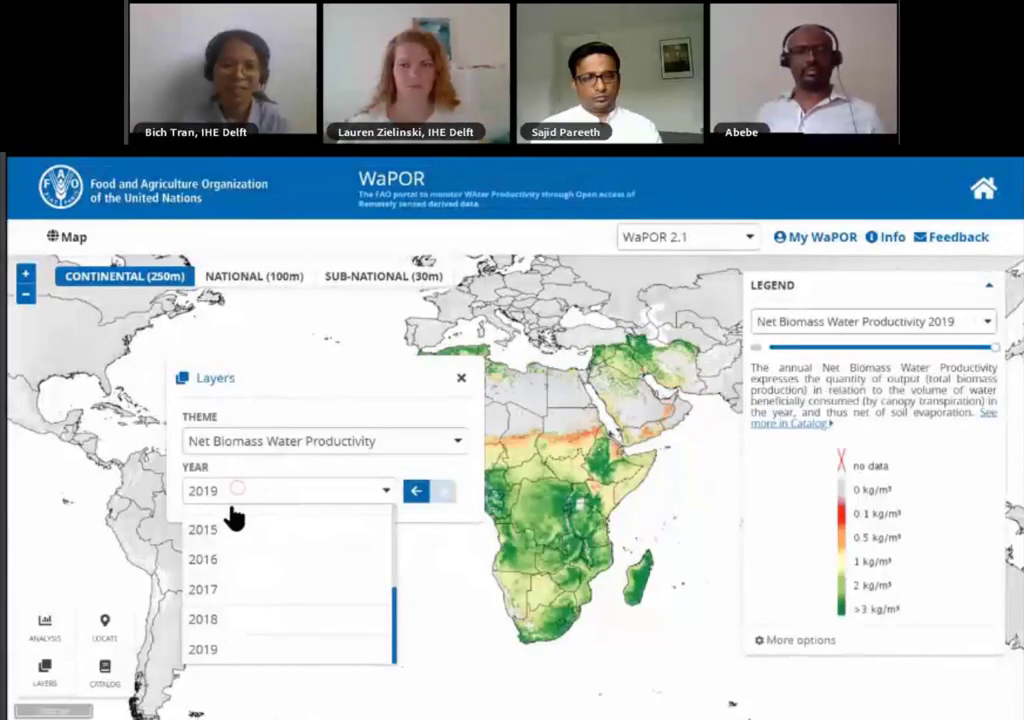
pyautogui.scroll(3, 228, 548)
pyautogui.click(224, 522)
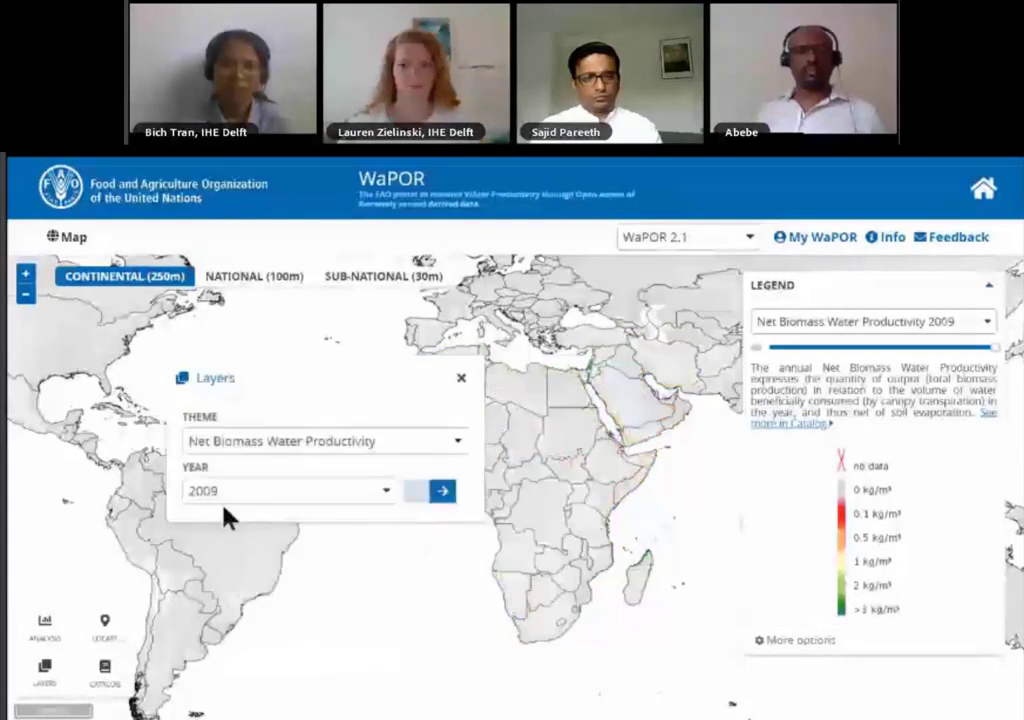
pyautogui.click(462, 380)
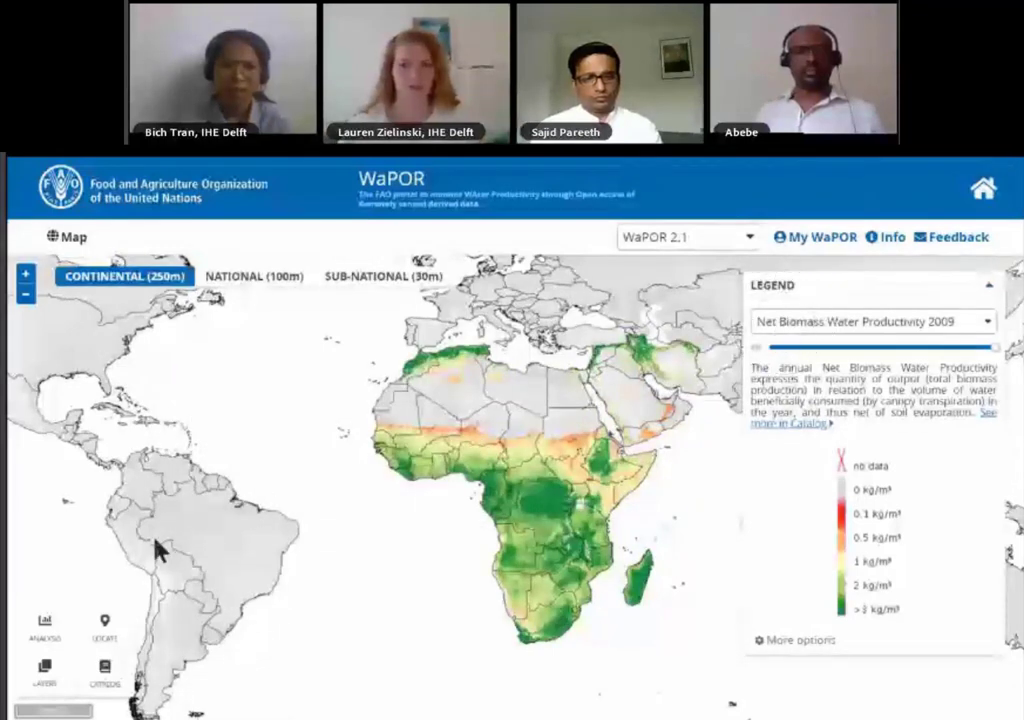
# Step: Start a new analysis with Area Raster Download as the operation
pyautogui.click(64, 615)
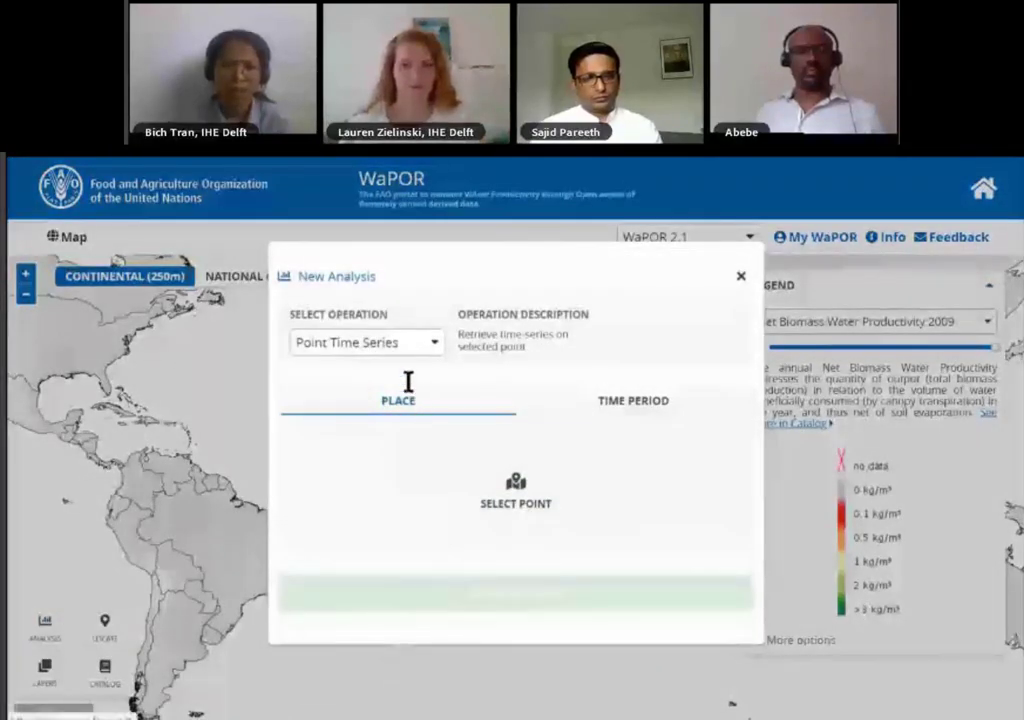
pyautogui.click(396, 361)
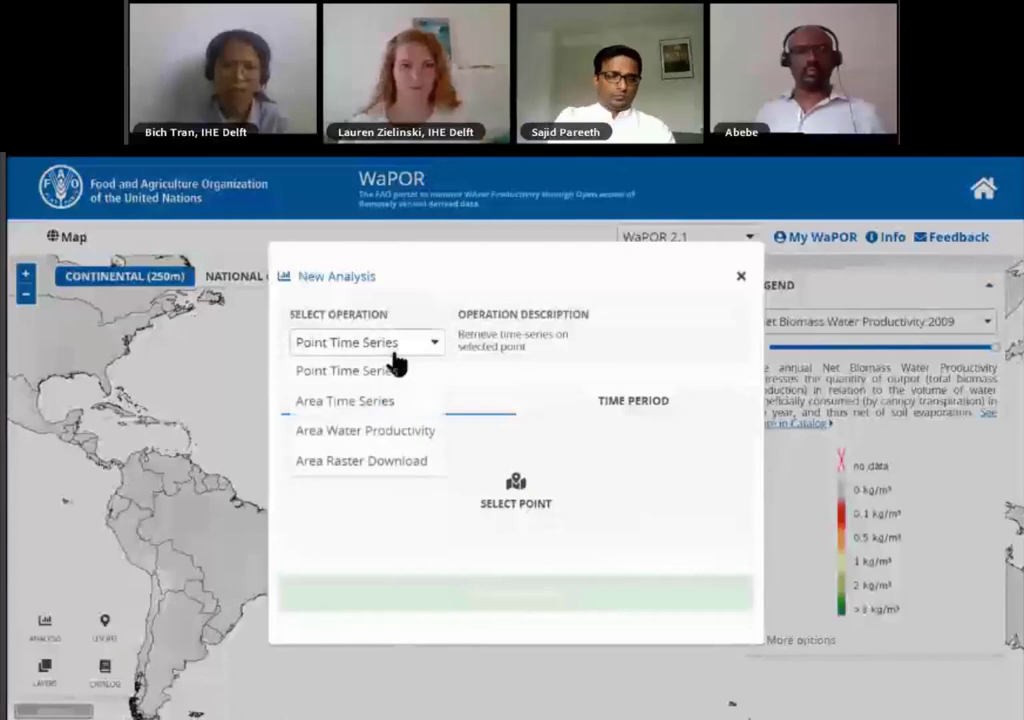
pyautogui.click(384, 472)
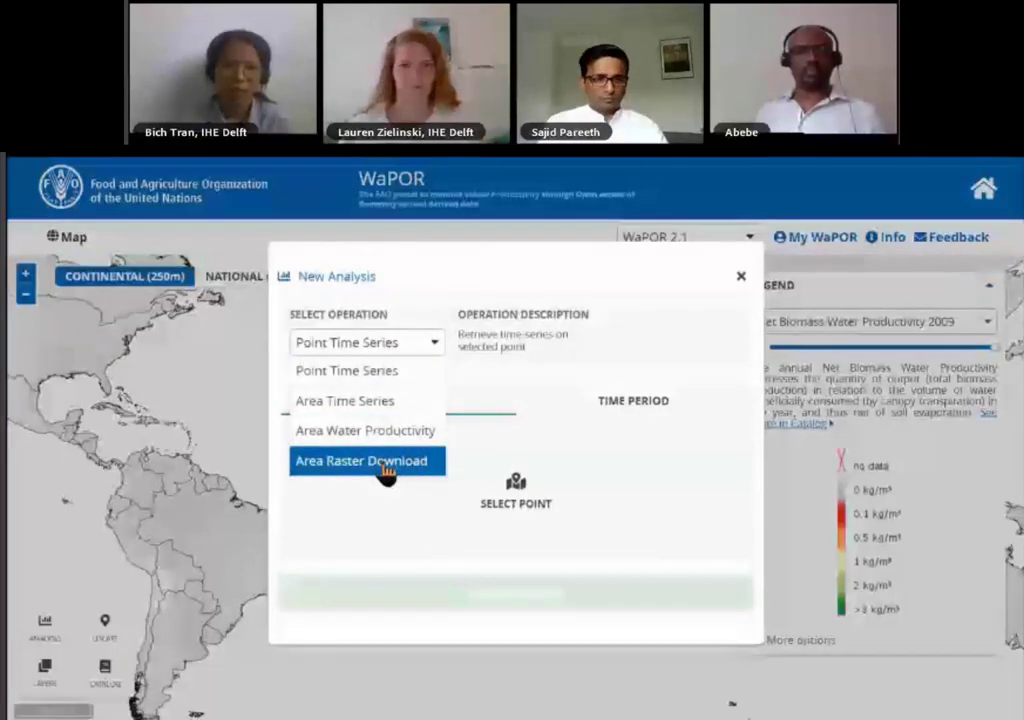
pyautogui.click(384, 472)
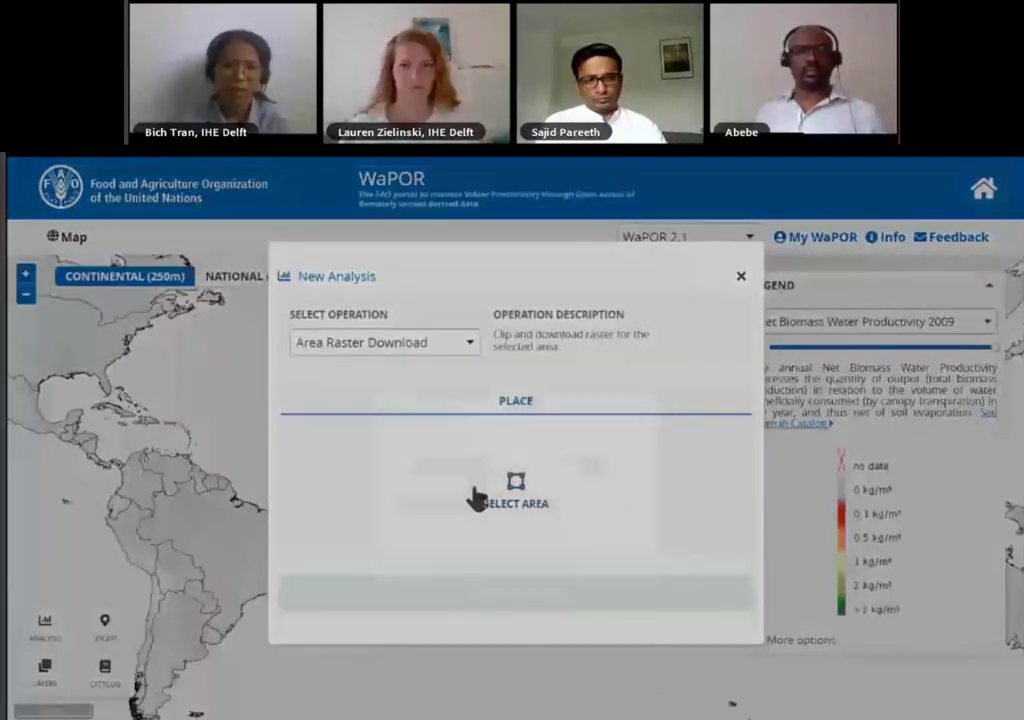
# Step: Draw a small four-sided custom area just south of the straight horizontal border in West Africa as the analysis area
pyautogui.click(477, 497)
pyautogui.click(473, 478)
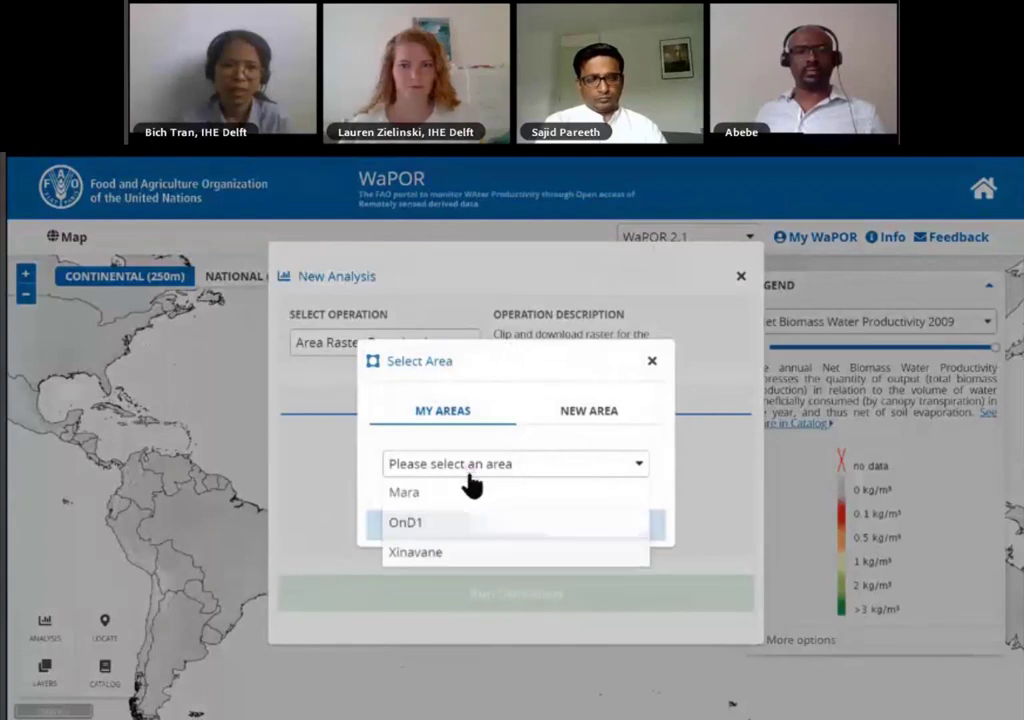
pyautogui.click(565, 406)
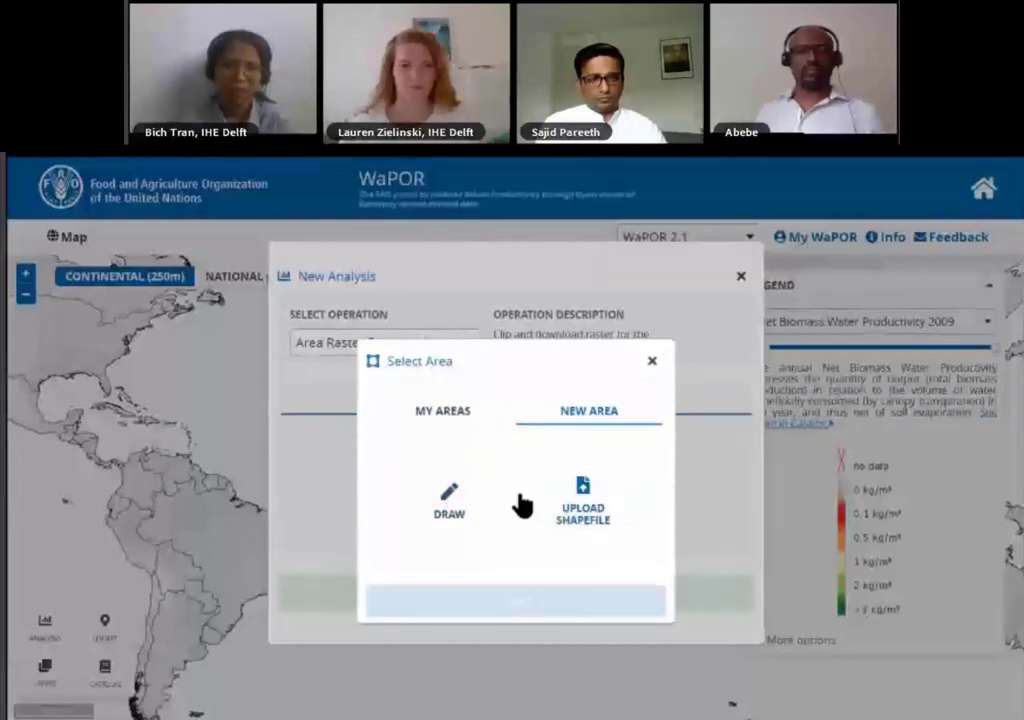
pyautogui.click(450, 505)
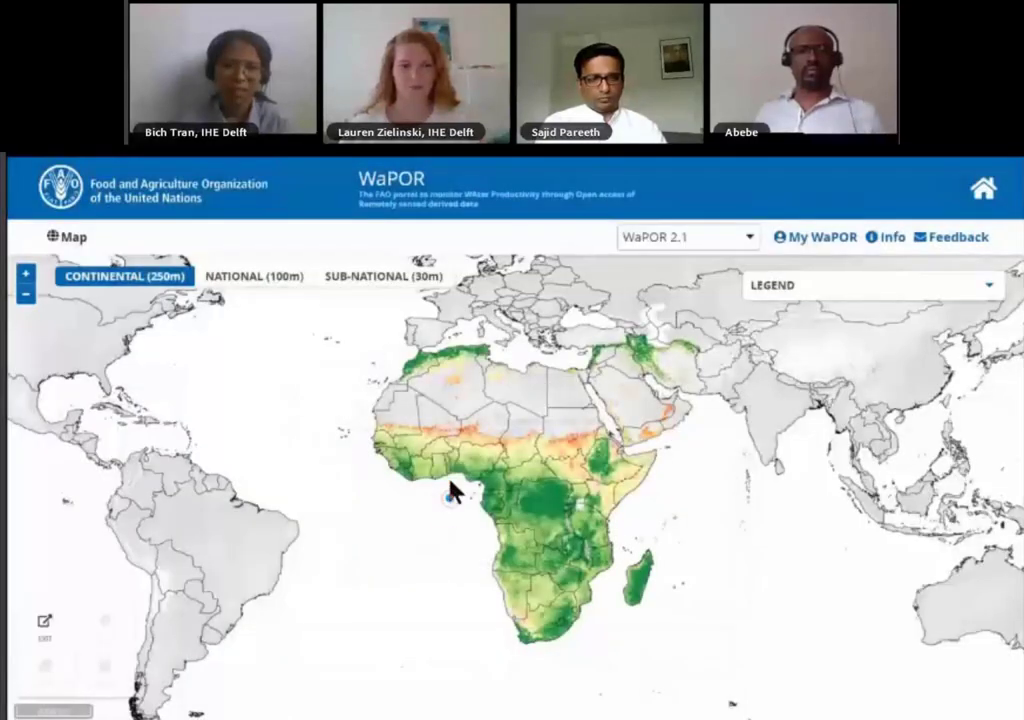
pyautogui.scroll(4, 419, 437)
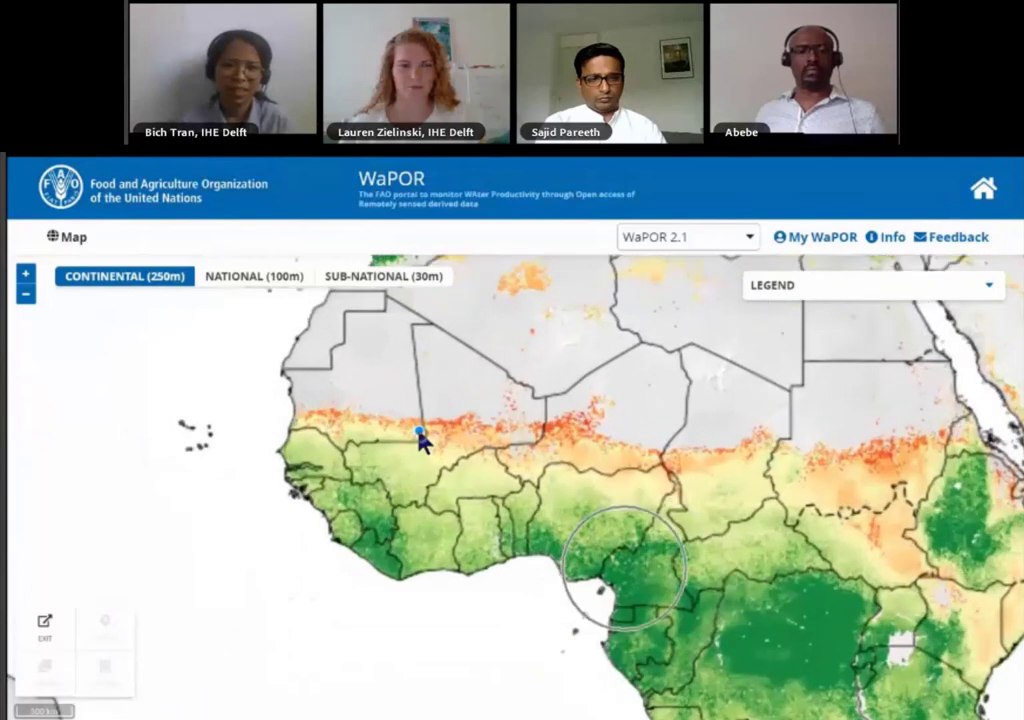
pyautogui.scroll(3, 432, 445)
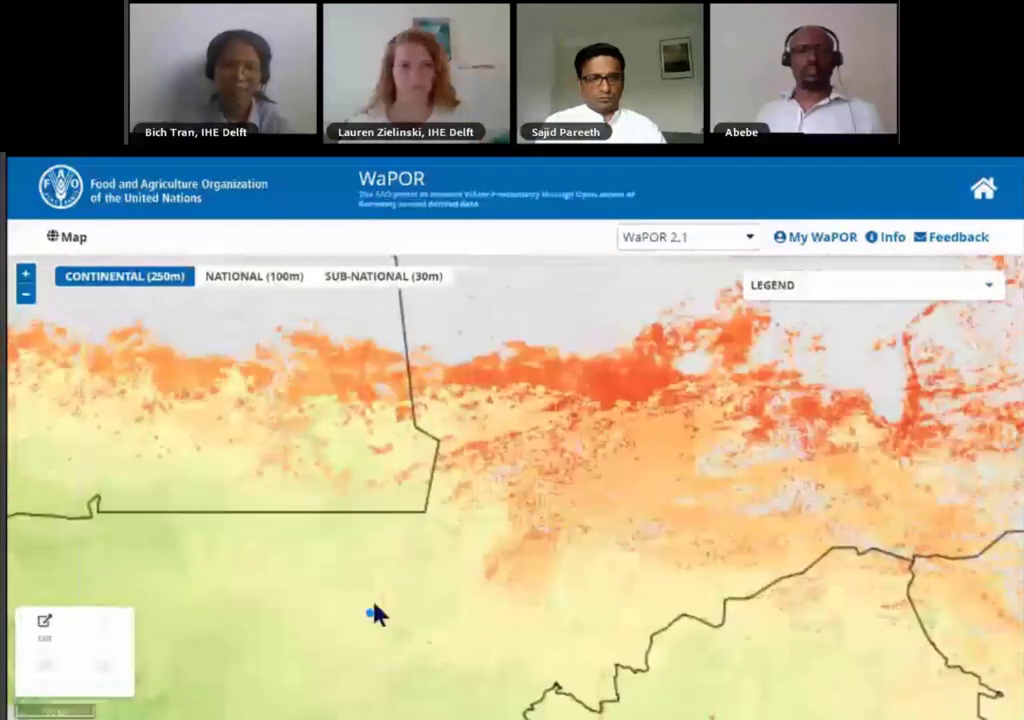
pyautogui.click(361, 558)
pyautogui.click(404, 556)
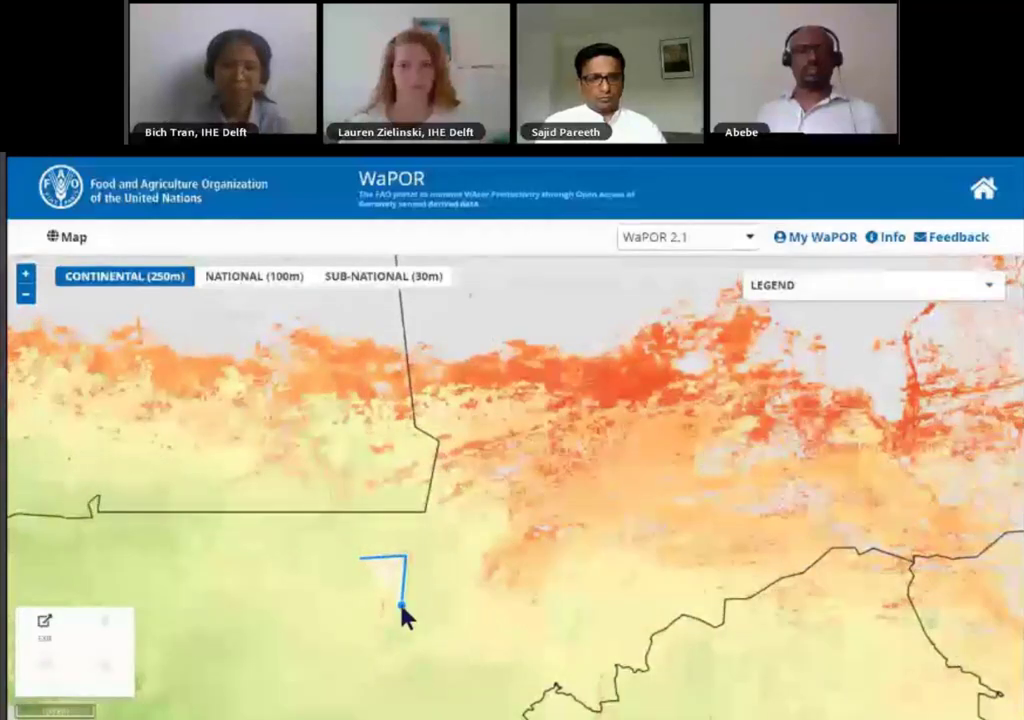
pyautogui.click(398, 645)
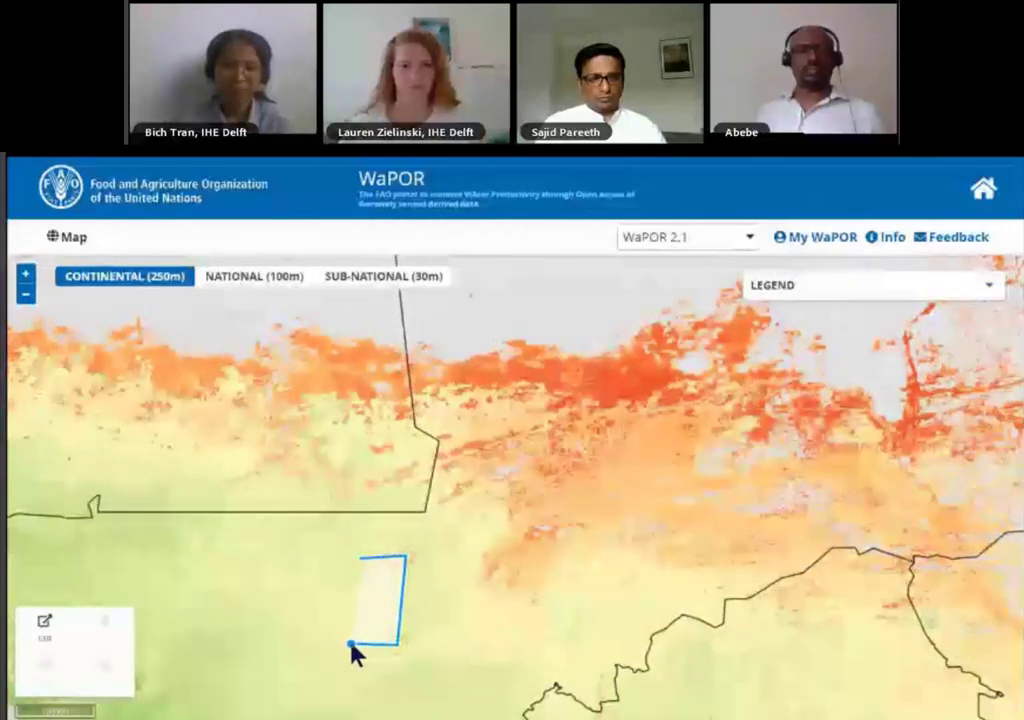
pyautogui.click(351, 646)
pyautogui.click(361, 558)
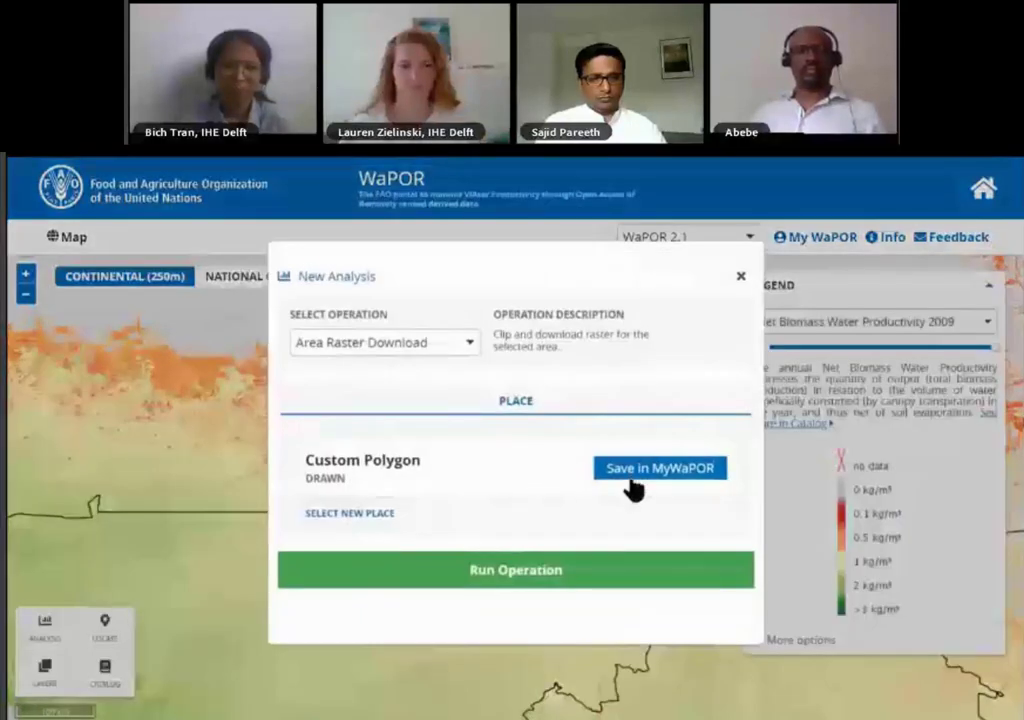
# Step: Save the drawn polygon in MyWaPOR under the name OdN
pyautogui.click(632, 478)
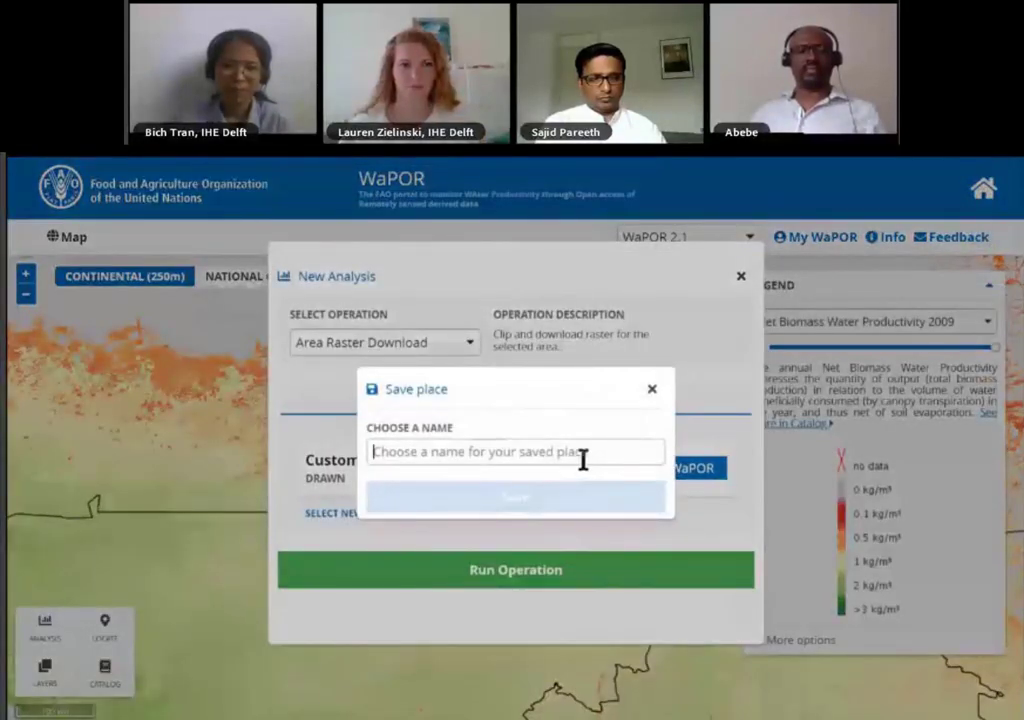
pyautogui.write('OdN')
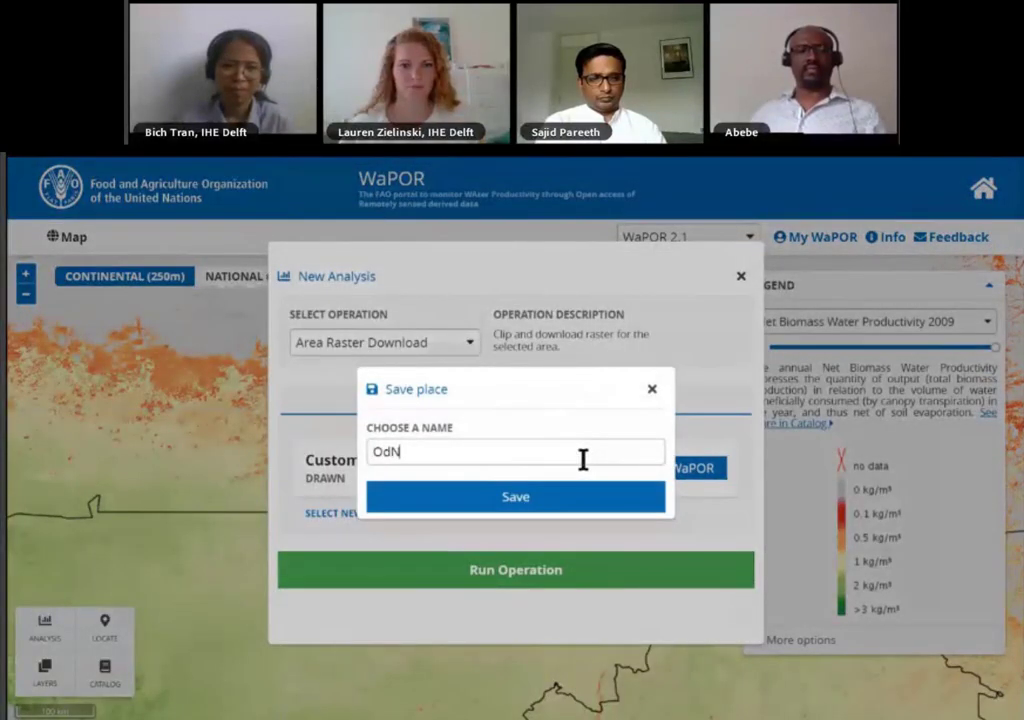
pyautogui.click(516, 510)
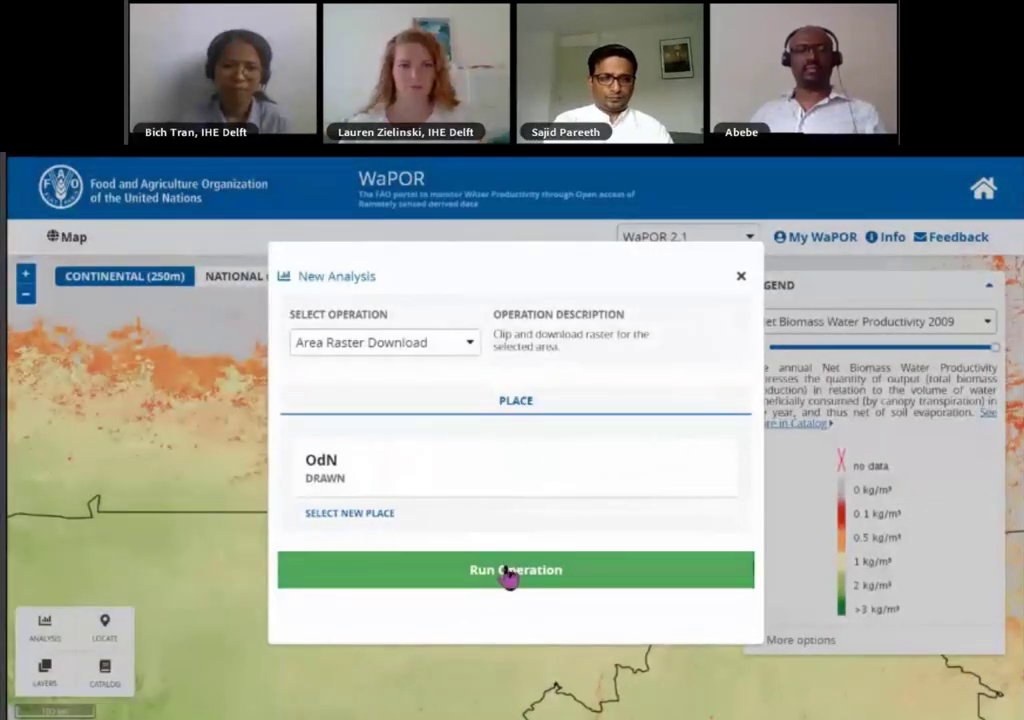
# Step: Run the raster download for the OdN area and save the clipped TIF as L1_NBWP_09_clipped in the download folder
pyautogui.click(510, 572)
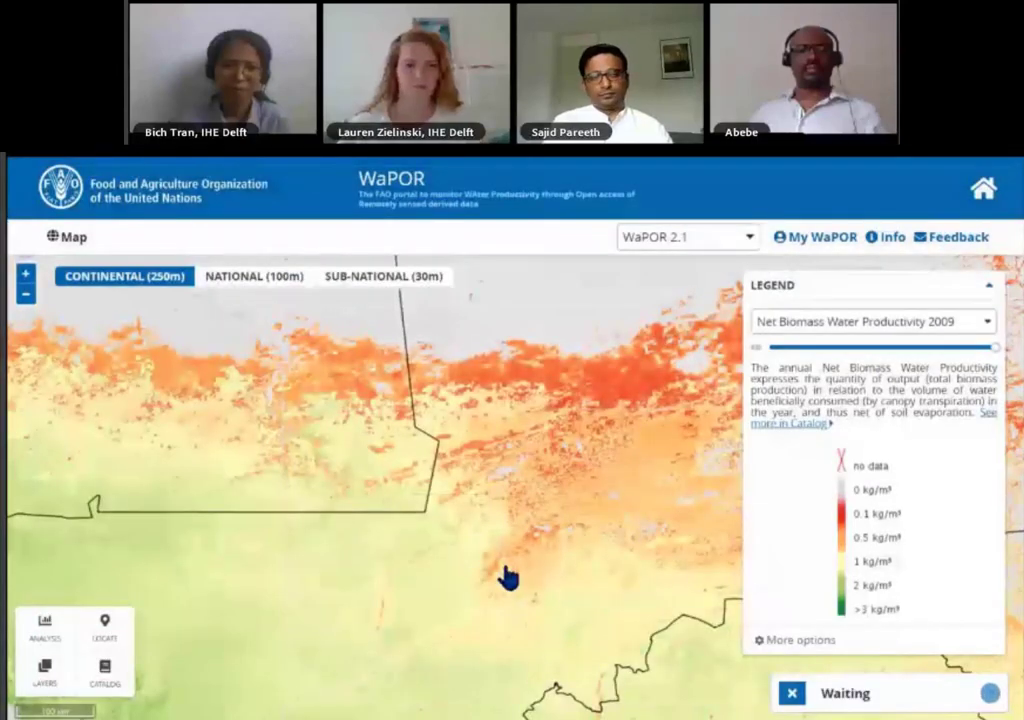
pyautogui.click(981, 696)
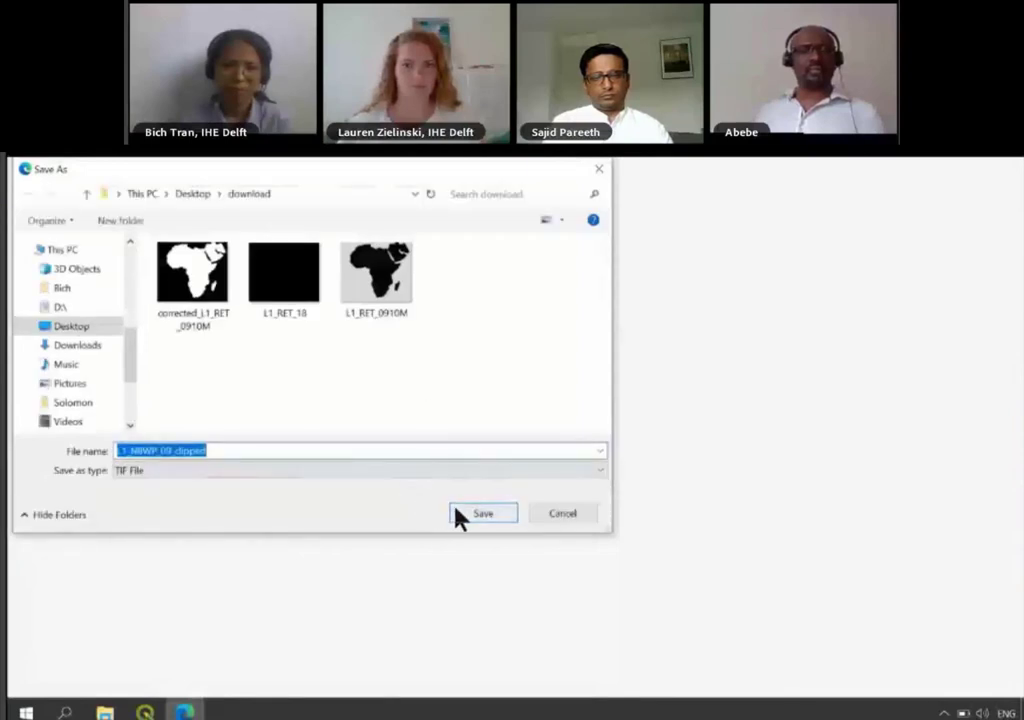
pyautogui.click(452, 510)
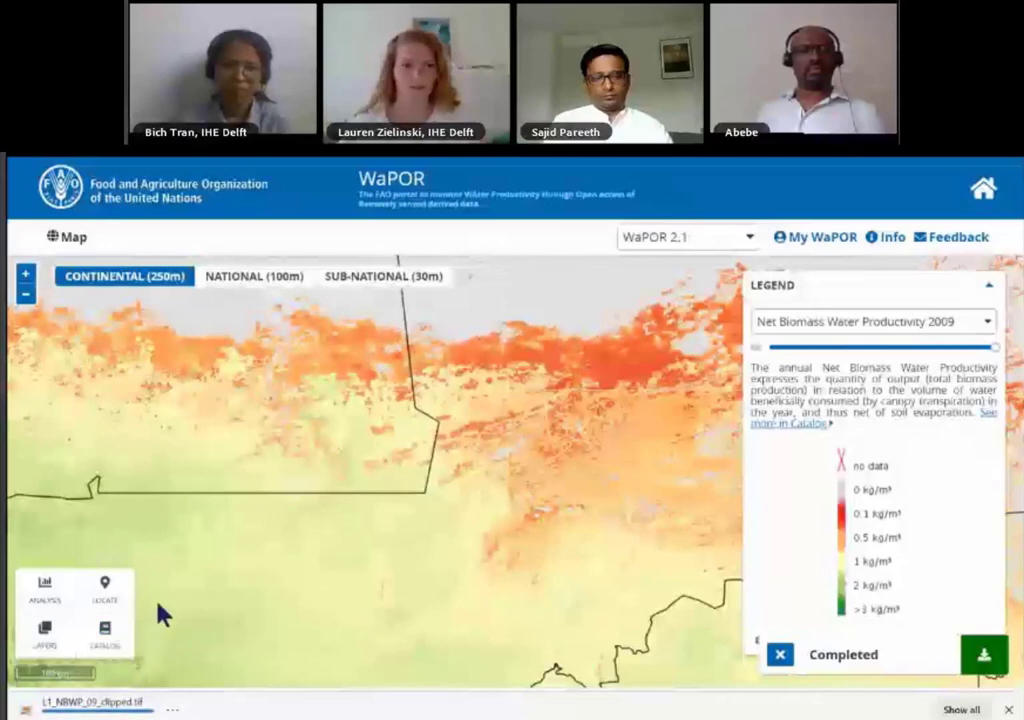
# Step: Switch to QGIS and add the raster L1_NBWP_09_clipped from the download folder to the project
pyautogui.hotkey('alt', 'Tab')
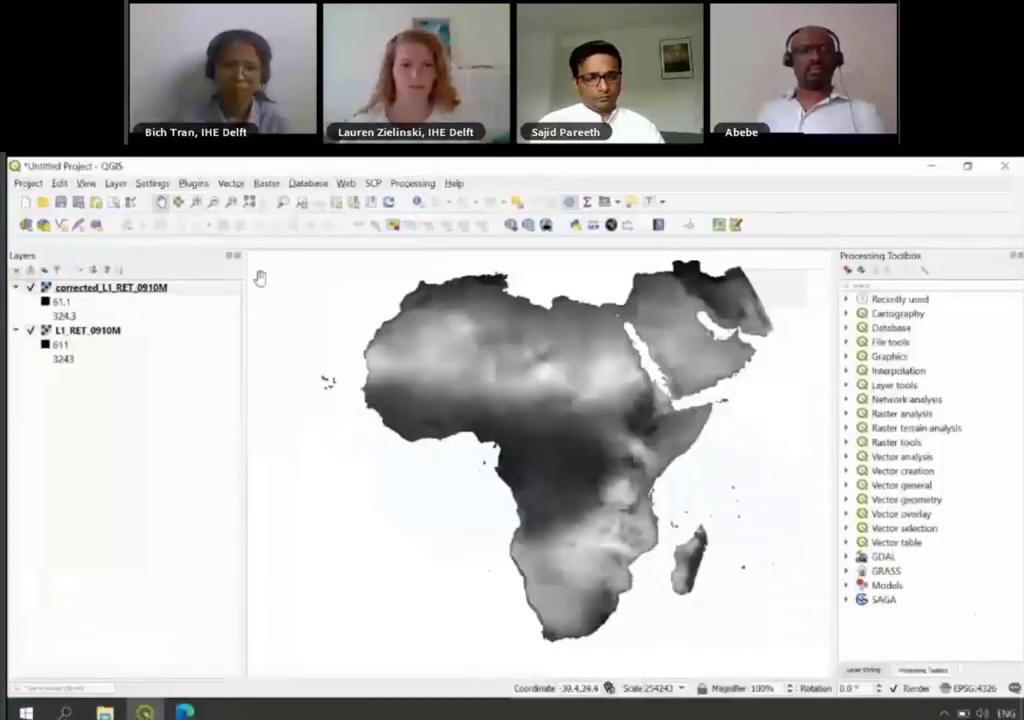
pyautogui.click(115, 184)
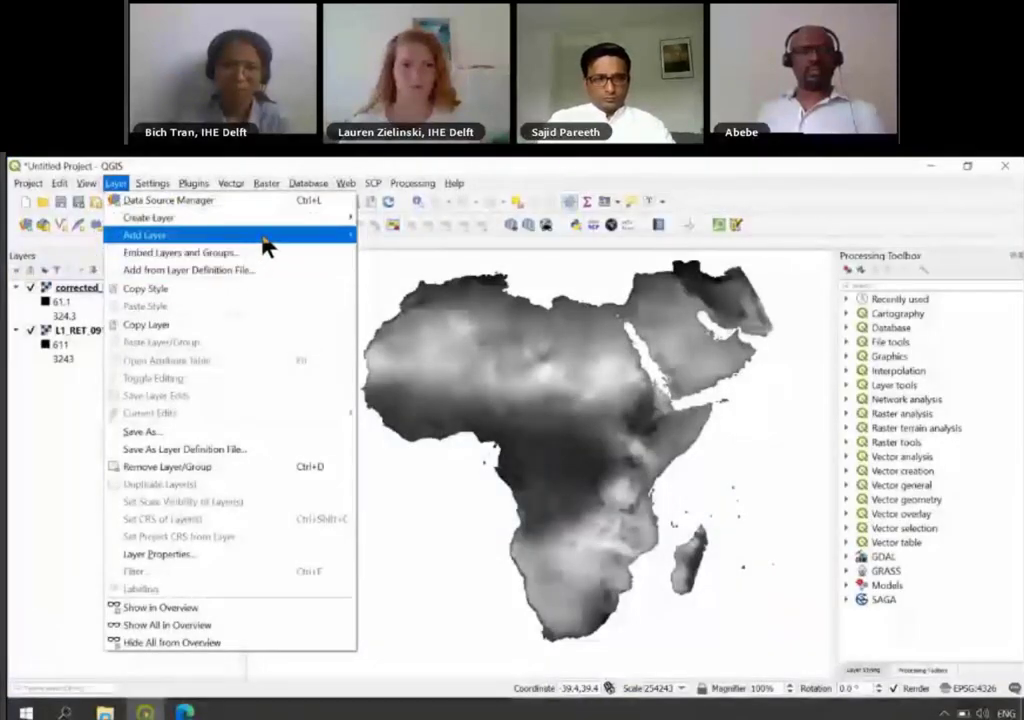
pyautogui.moveTo(262, 238)
pyautogui.click(400, 255)
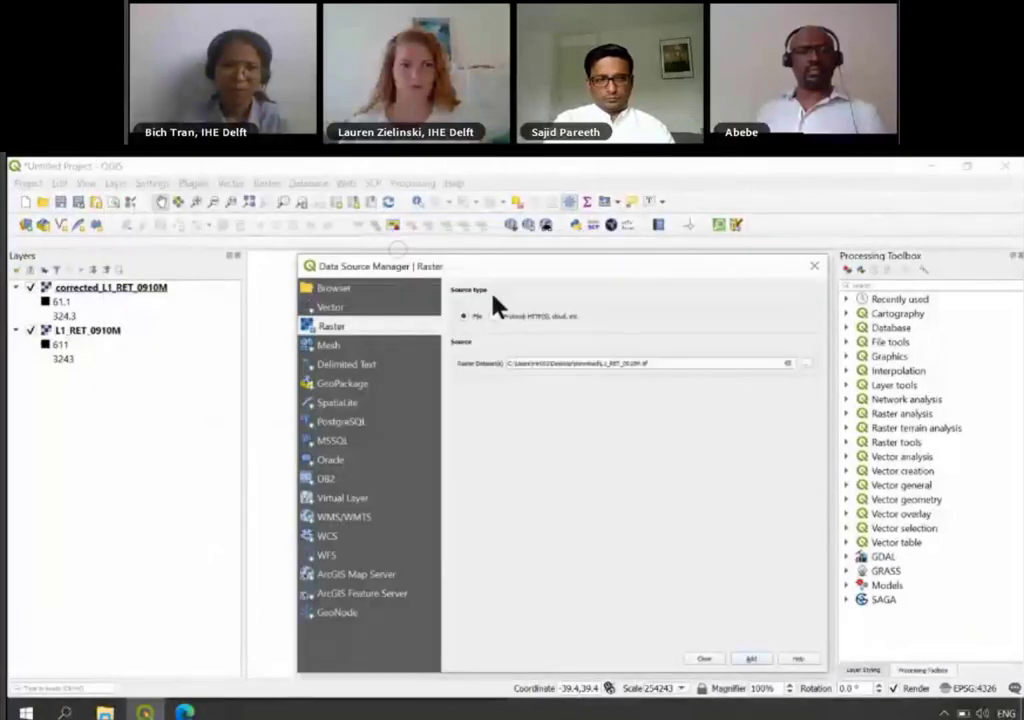
pyautogui.click(800, 364)
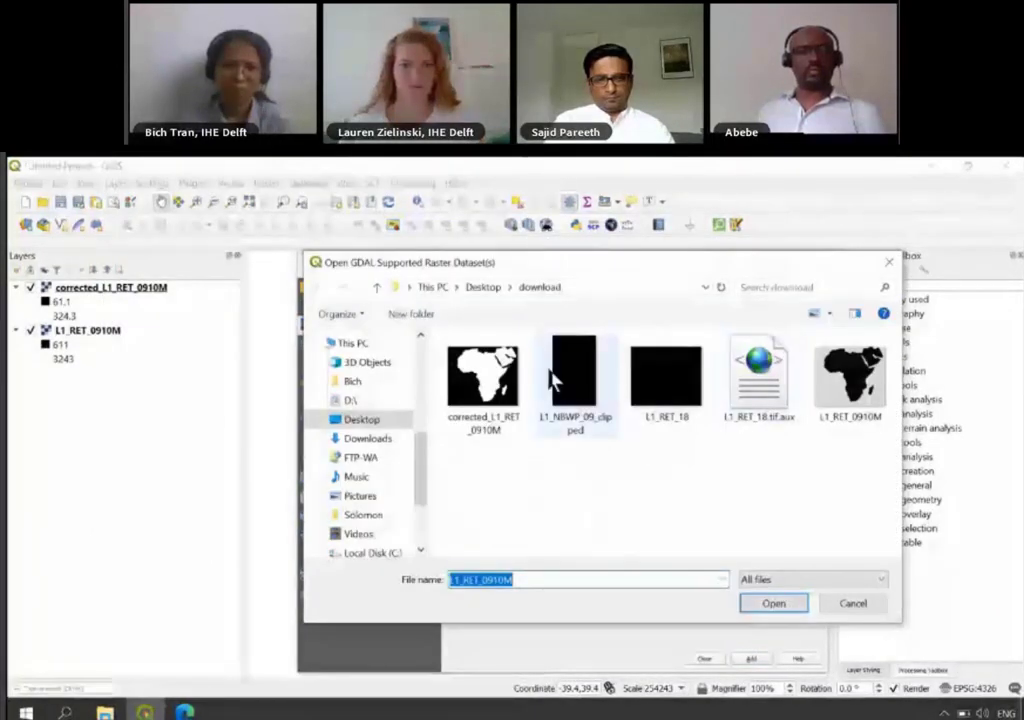
pyautogui.click(594, 426)
pyautogui.click(760, 606)
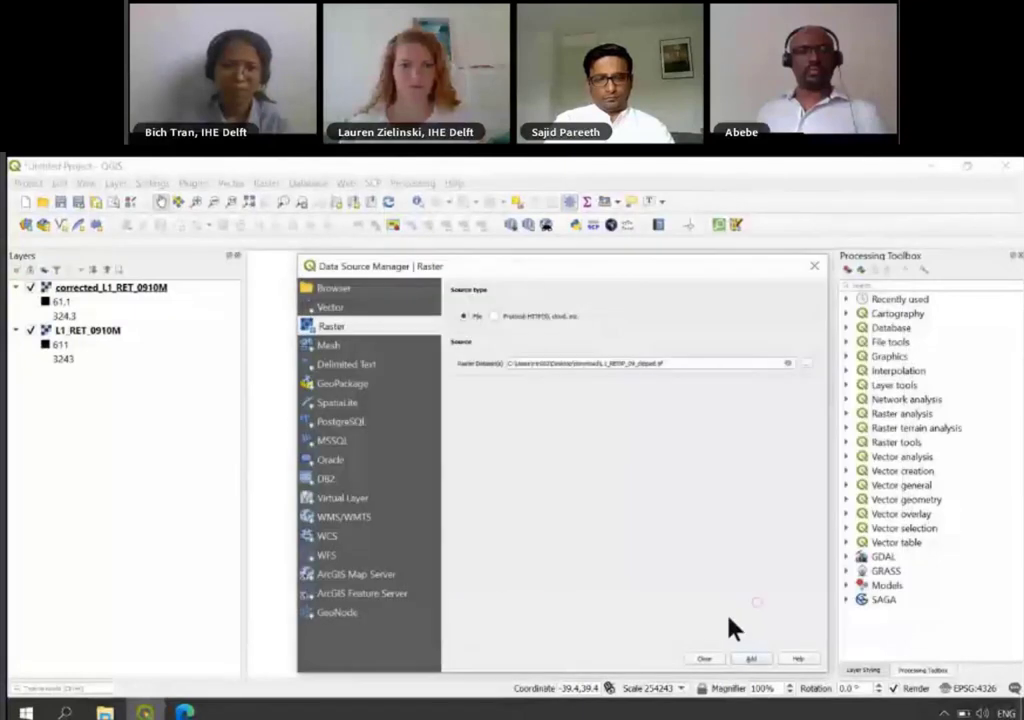
pyautogui.click(746, 660)
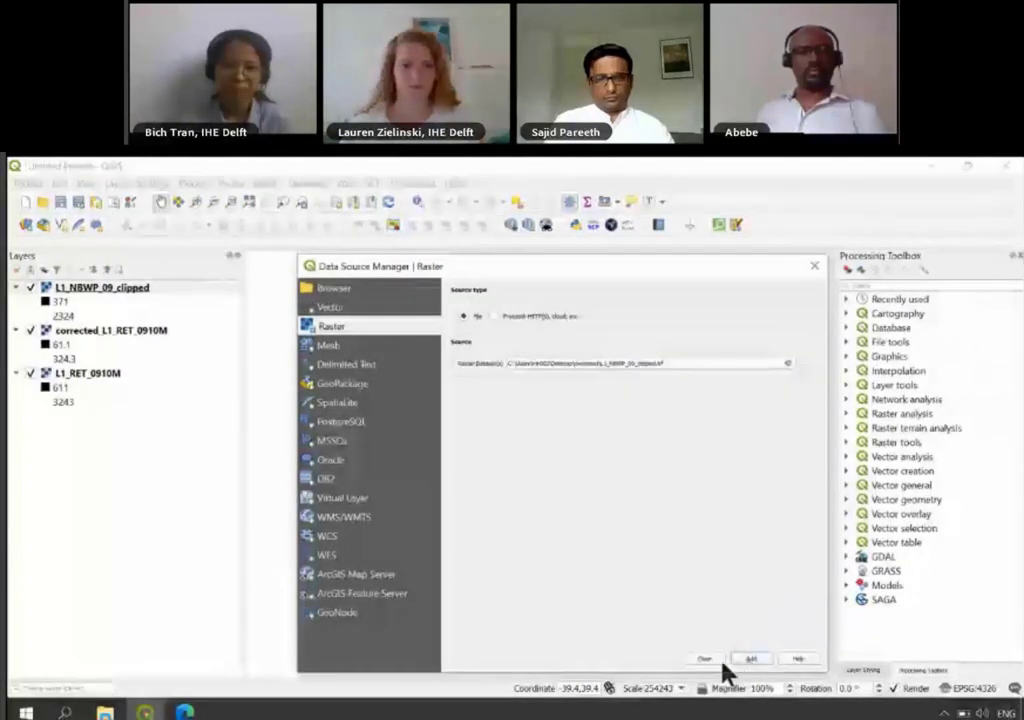
pyautogui.click(705, 660)
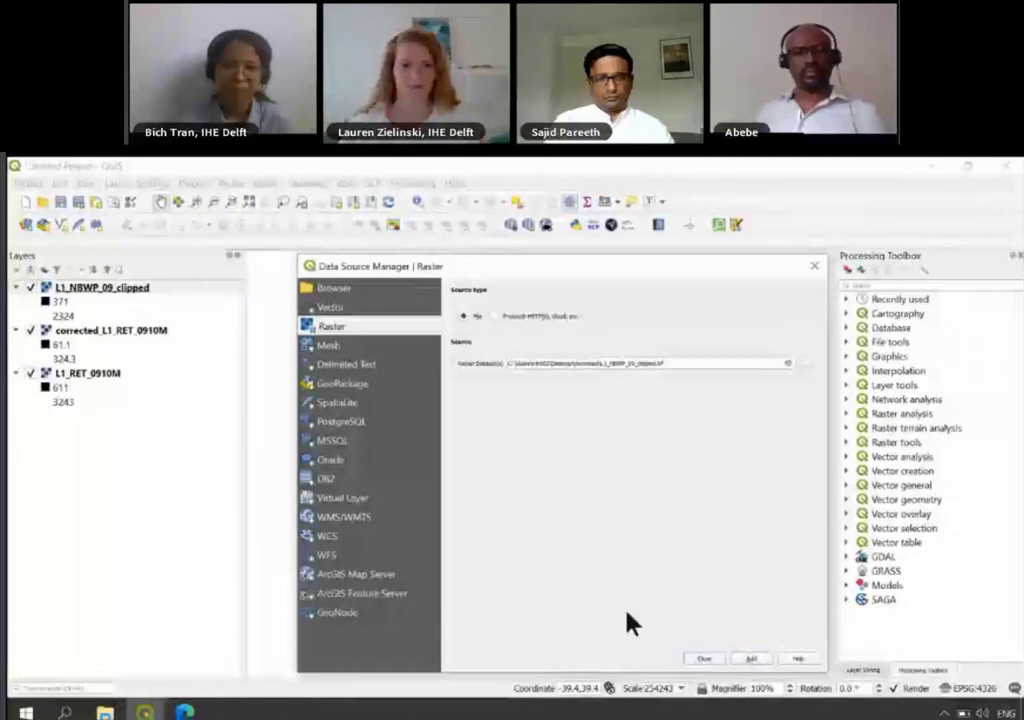
# Step: Zoom to the L1_NBWP_09_clipped layer and hide the corrected_L1_RET_0910M and L1_RET_0910M layers
pyautogui.rightClick(70, 291)
pyautogui.click(77, 294)
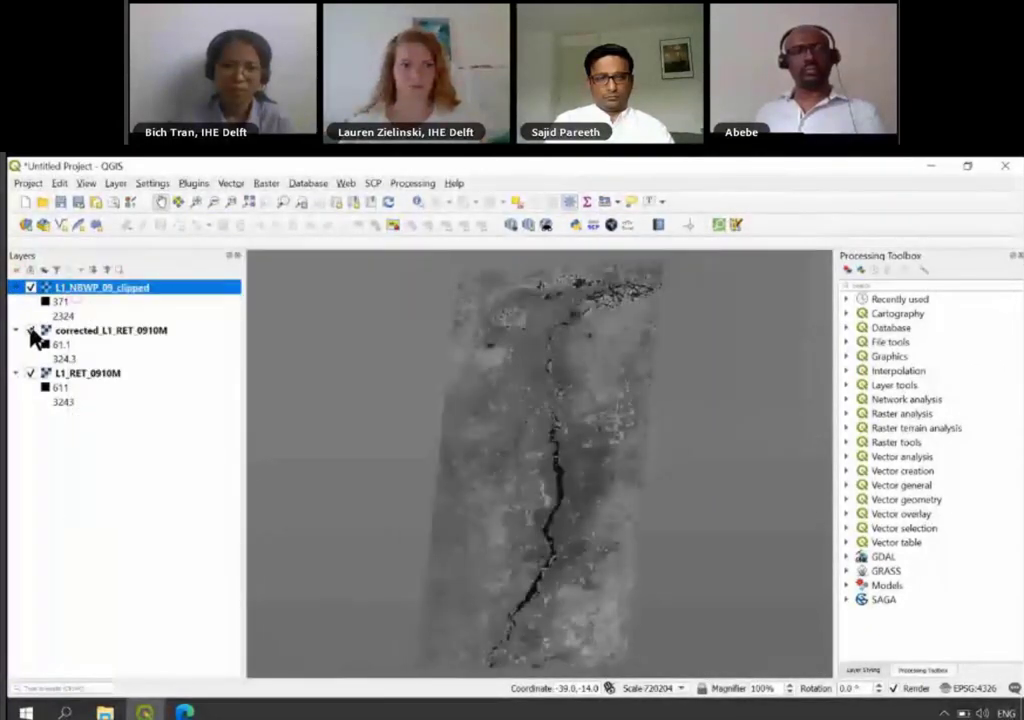
pyautogui.click(30, 330)
pyautogui.click(31, 373)
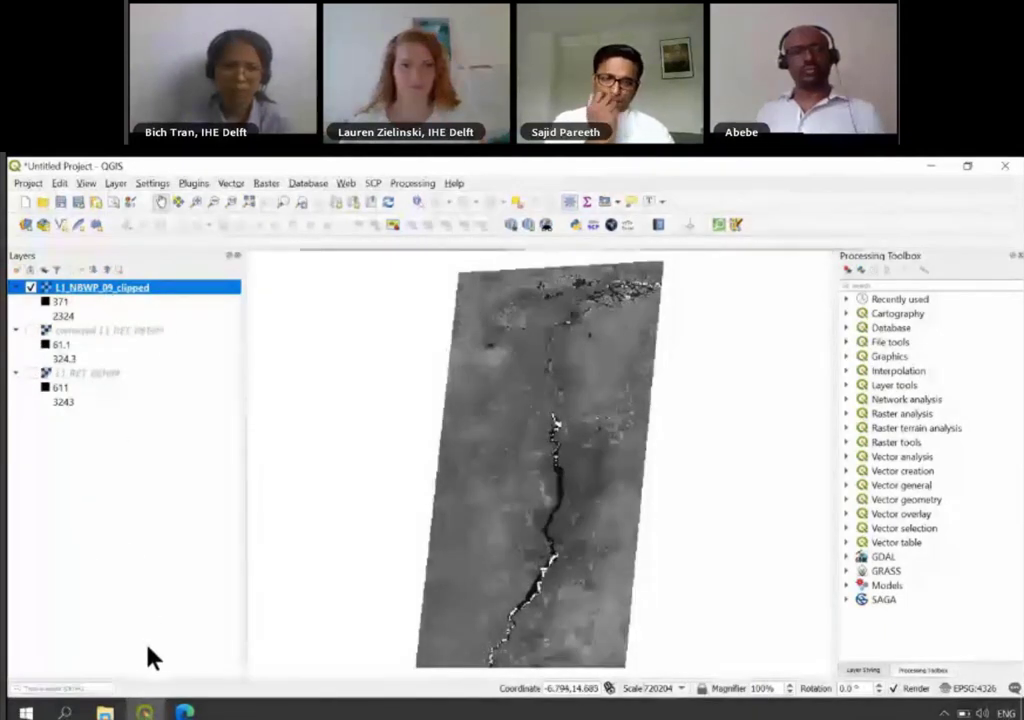
# Step: Switch back to WaPOR in the browser and look up the conversion factor in the Net Biomass Water Productivity catalog entry
pyautogui.hotkey('alt', 'Tab')
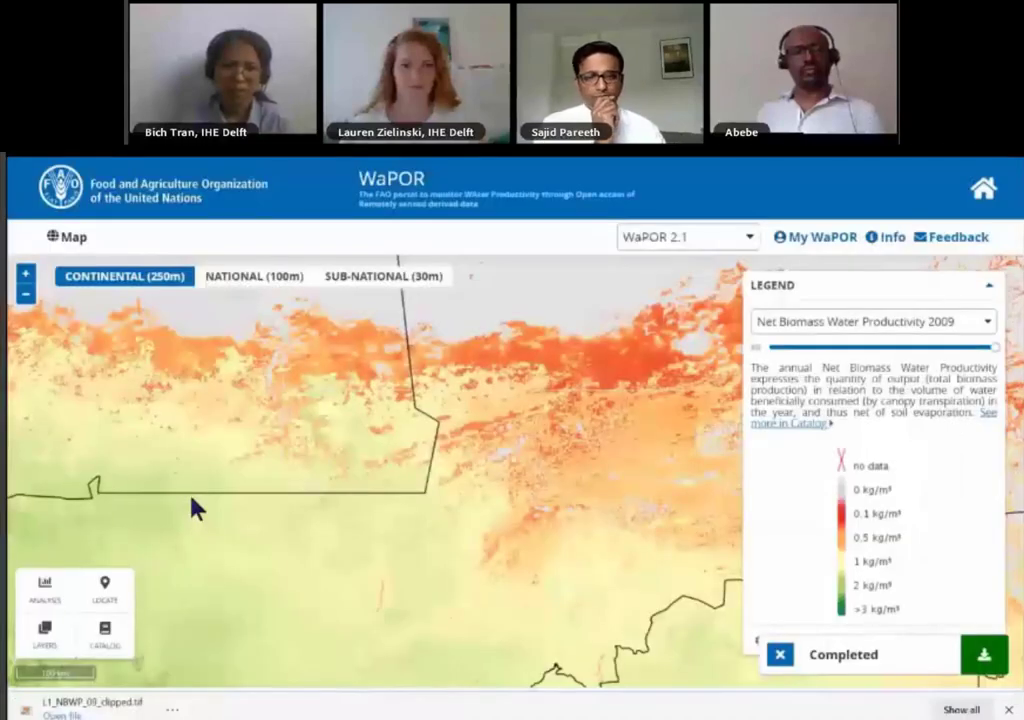
pyautogui.click(104, 642)
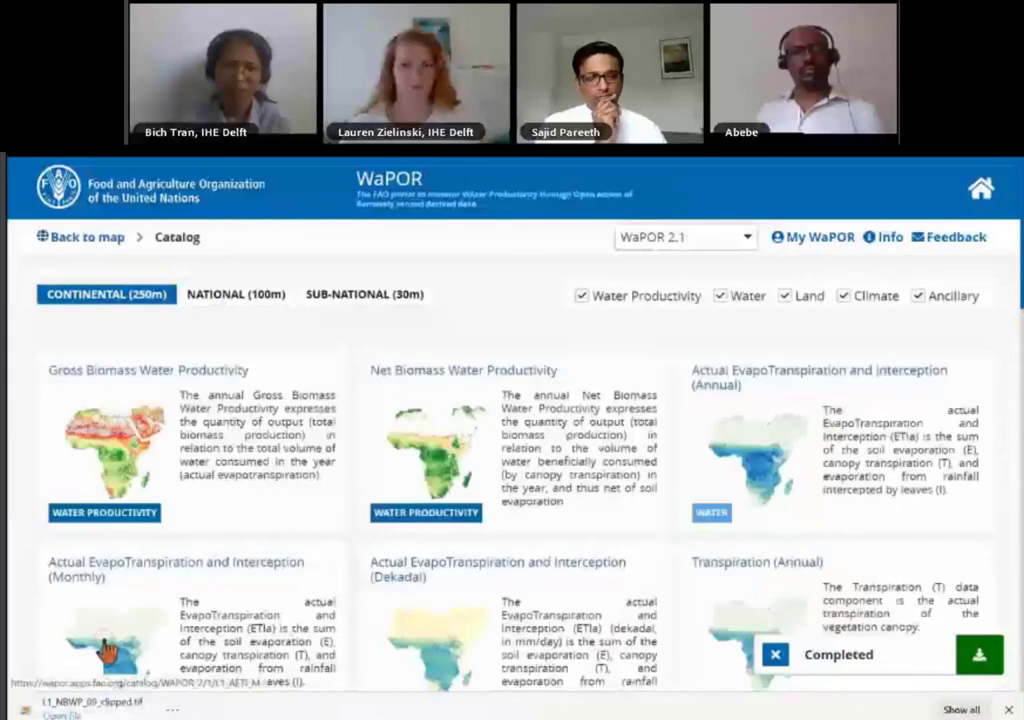
pyautogui.click(460, 416)
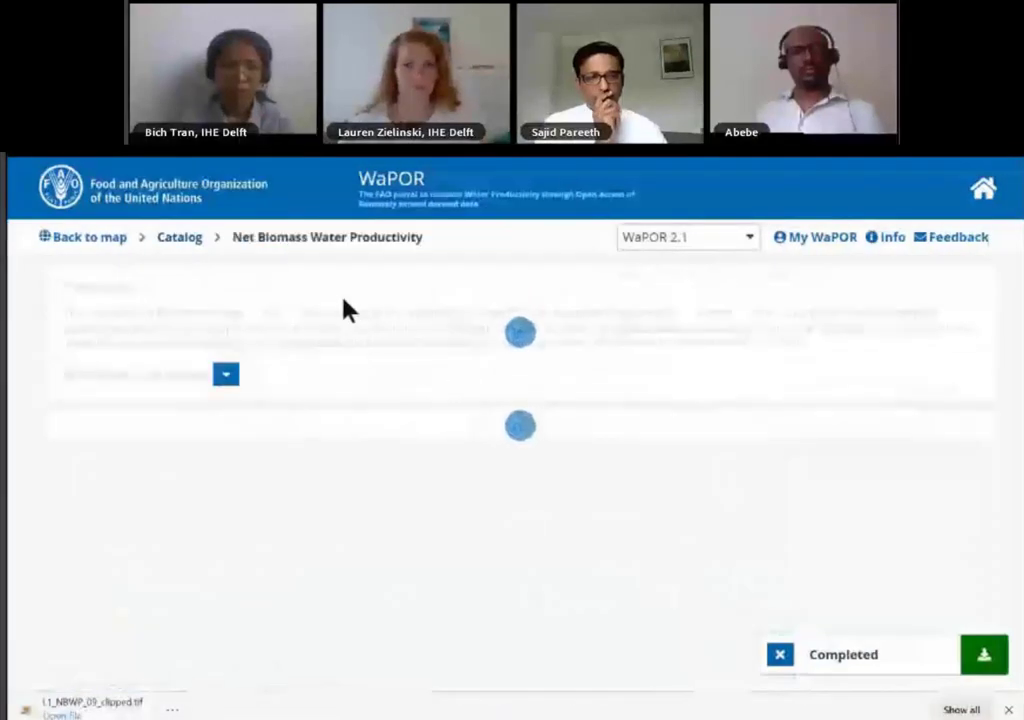
pyautogui.click(229, 378)
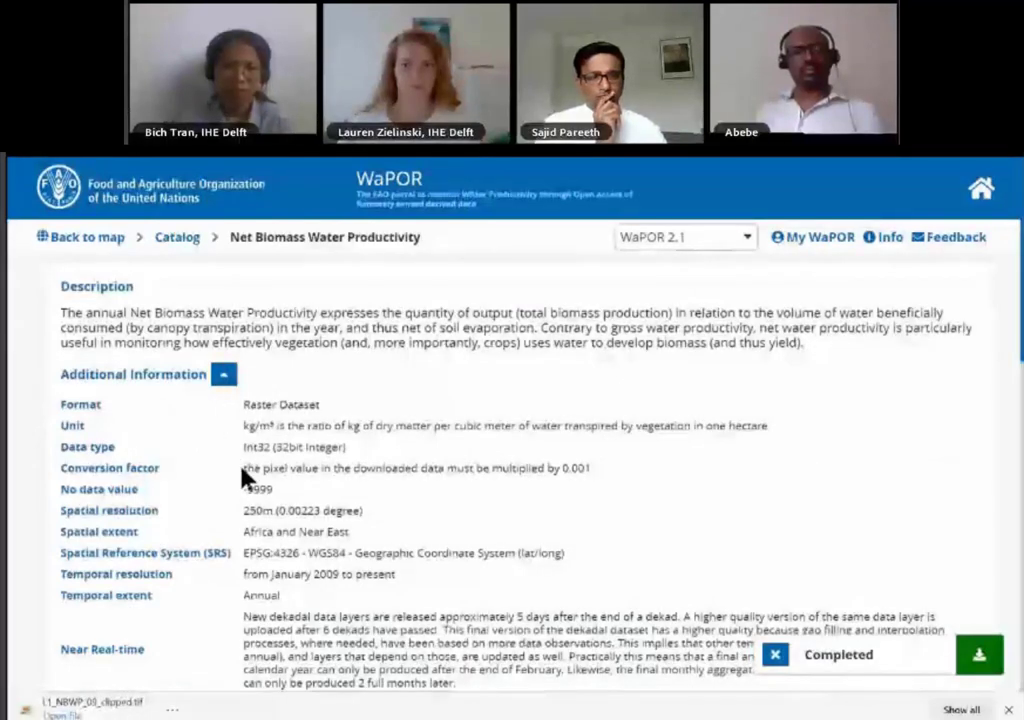
pyautogui.moveTo(244, 468); pyautogui.dragTo(601, 475)
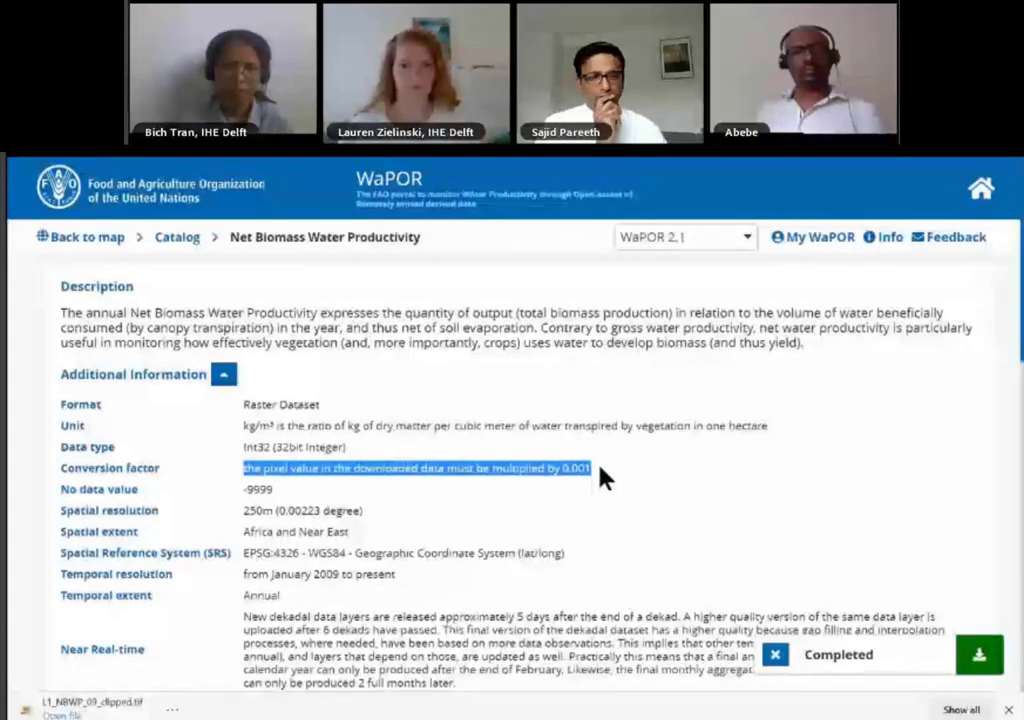
# Step: Switch to QGIS and build a Raster Calculator expression multiplying L1_NBWP_09_clipped@1 by the conversion factor 0.001
pyautogui.hotkey('alt', 'Tab')
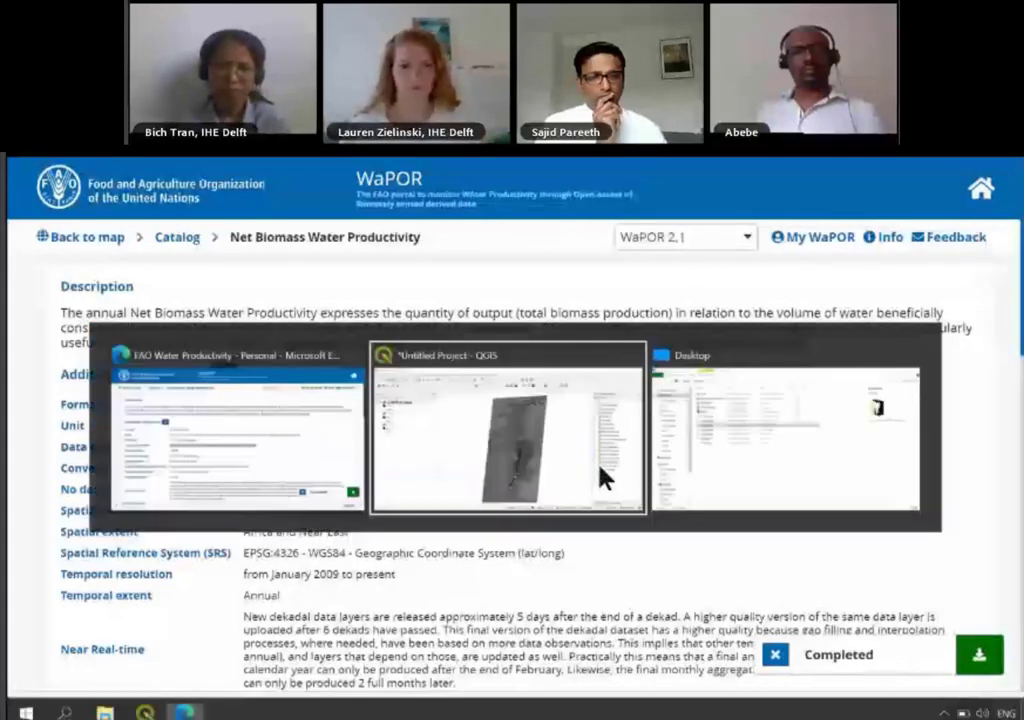
pyautogui.click(266, 184)
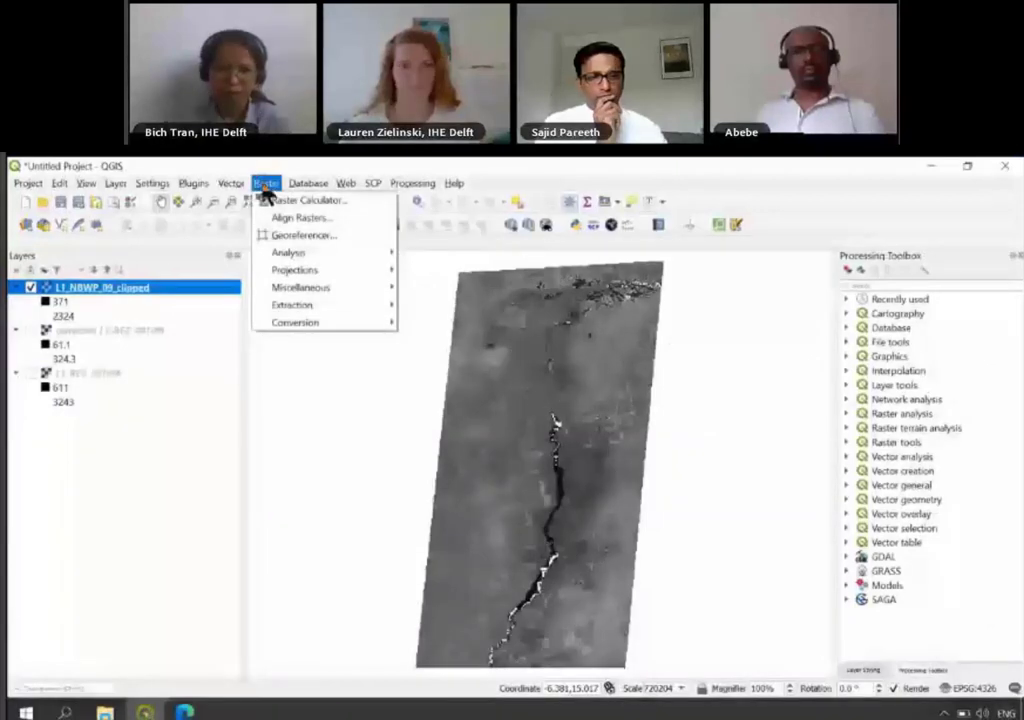
pyautogui.click(274, 200)
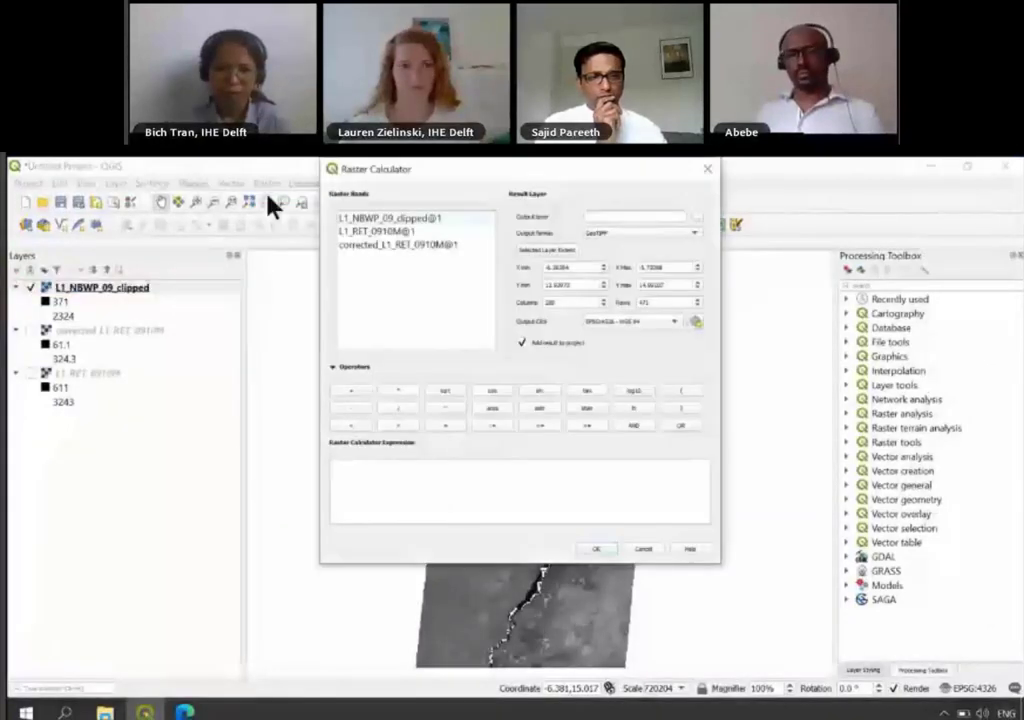
pyautogui.doubleClick(418, 219)
pyautogui.click(408, 389)
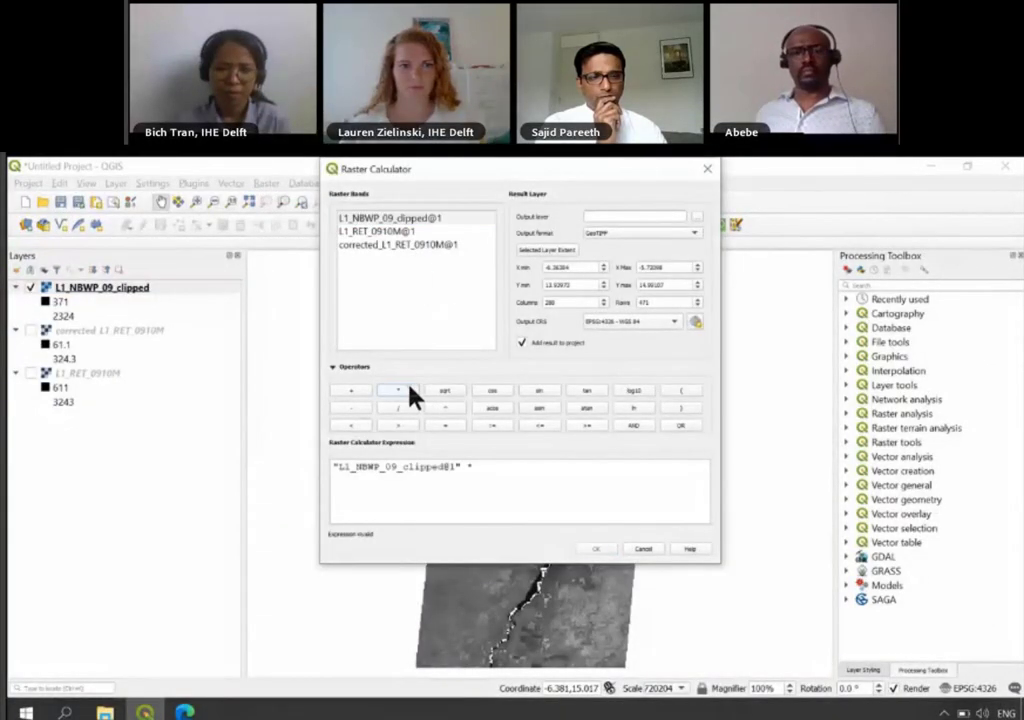
pyautogui.click(496, 478)
pyautogui.write('0.')
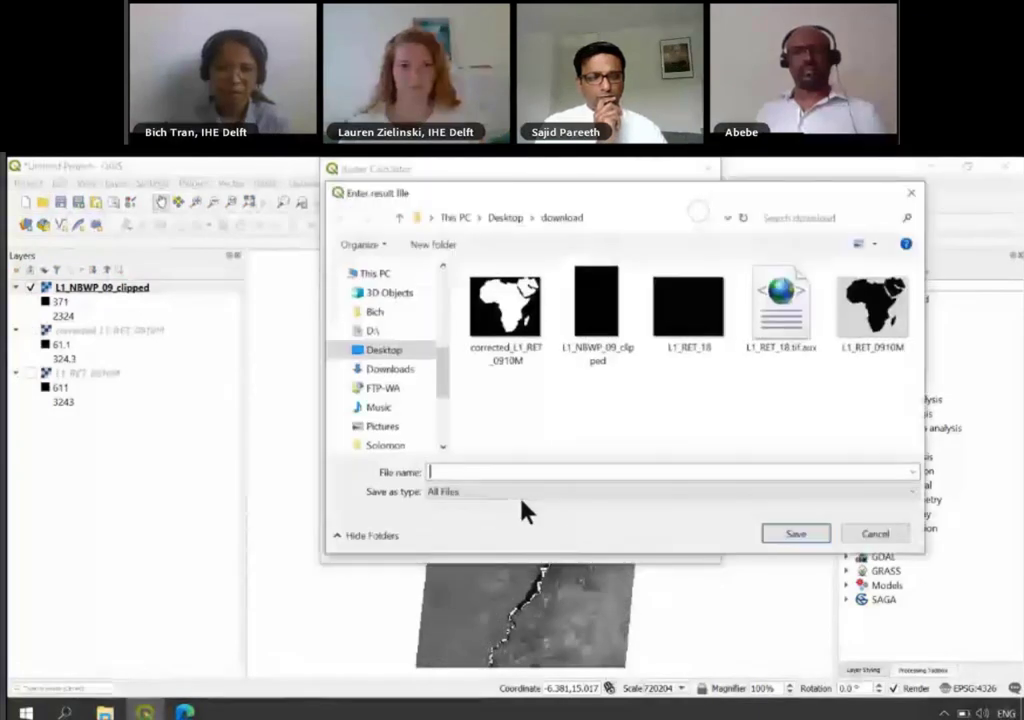
# Step: Set the Raster Calculator output to L1_NBWP_09_clipped_corrected in the download folder and run the calculation
pyautogui.click(603, 362)
pyautogui.click(539, 473)
pyautogui.click(539, 473)
pyautogui.write('_NBWP_09_clipped_')
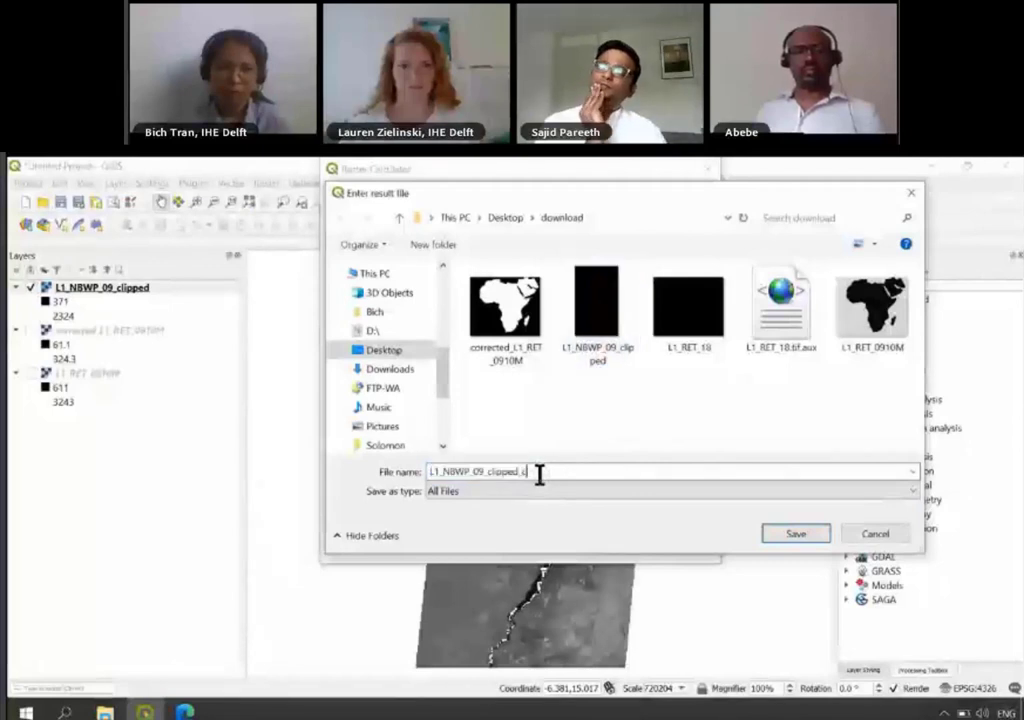
pyautogui.write('corrected')
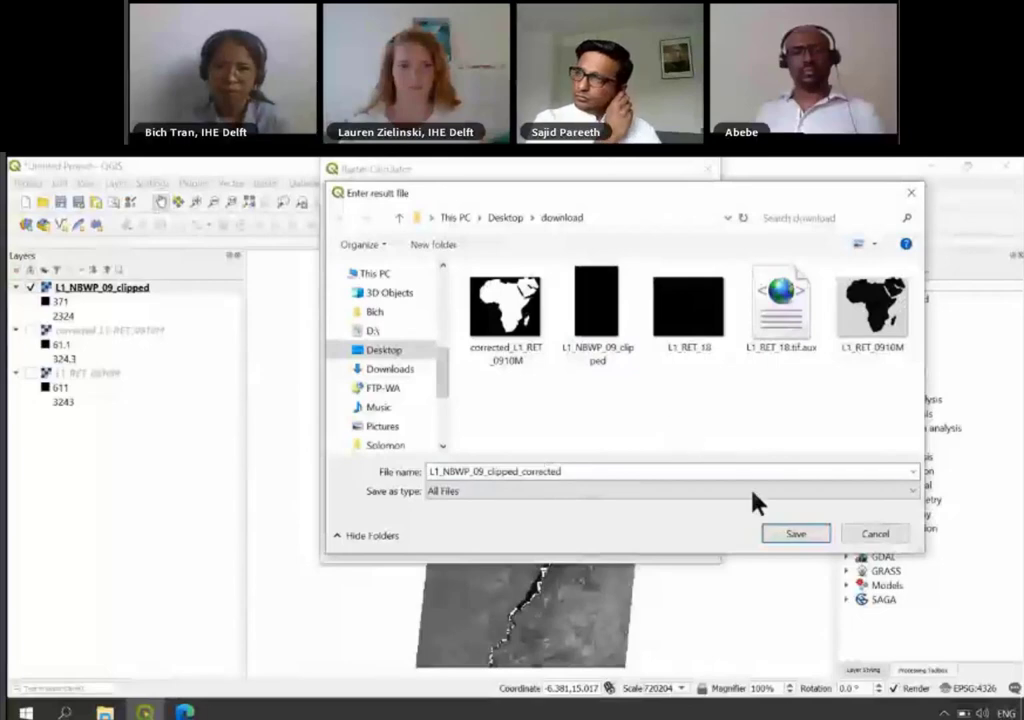
pyautogui.click(768, 532)
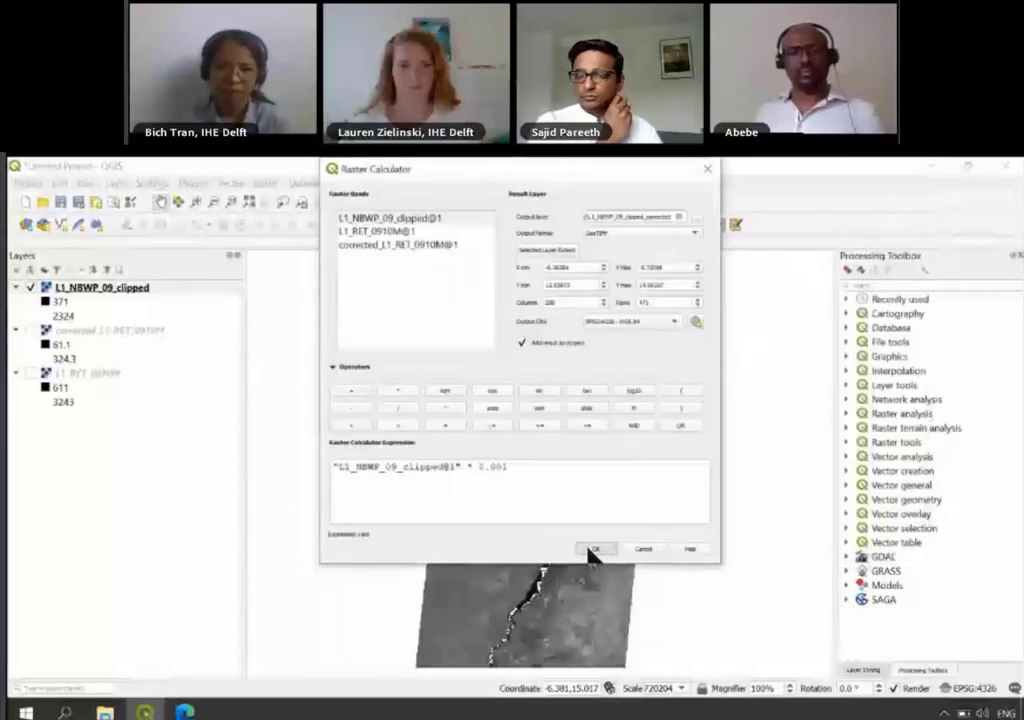
pyautogui.click(594, 549)
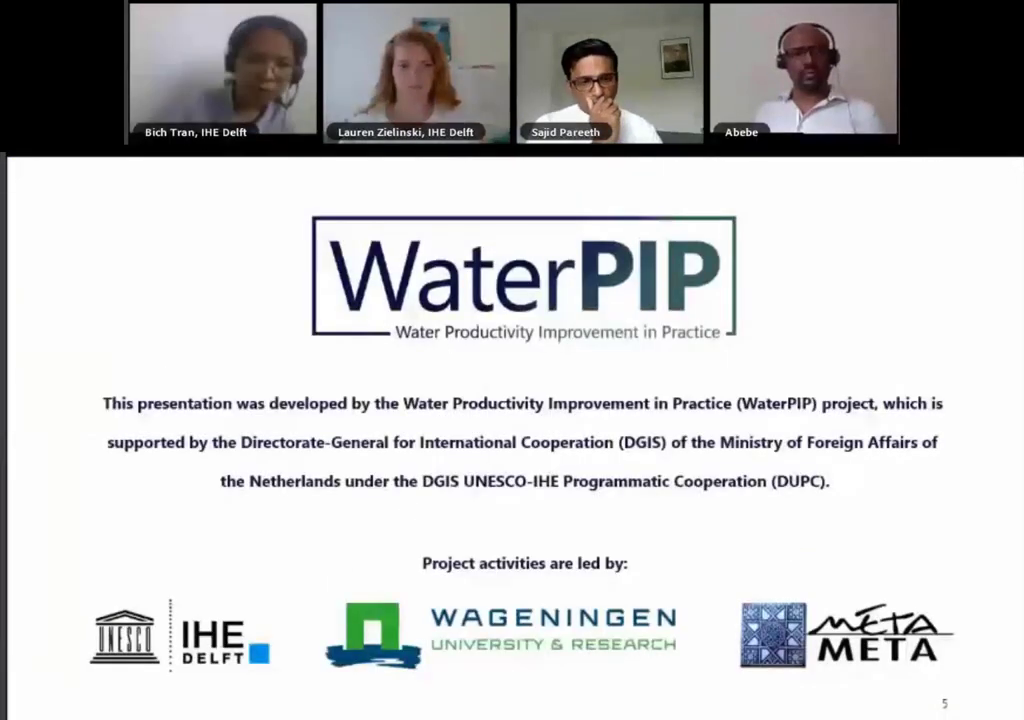
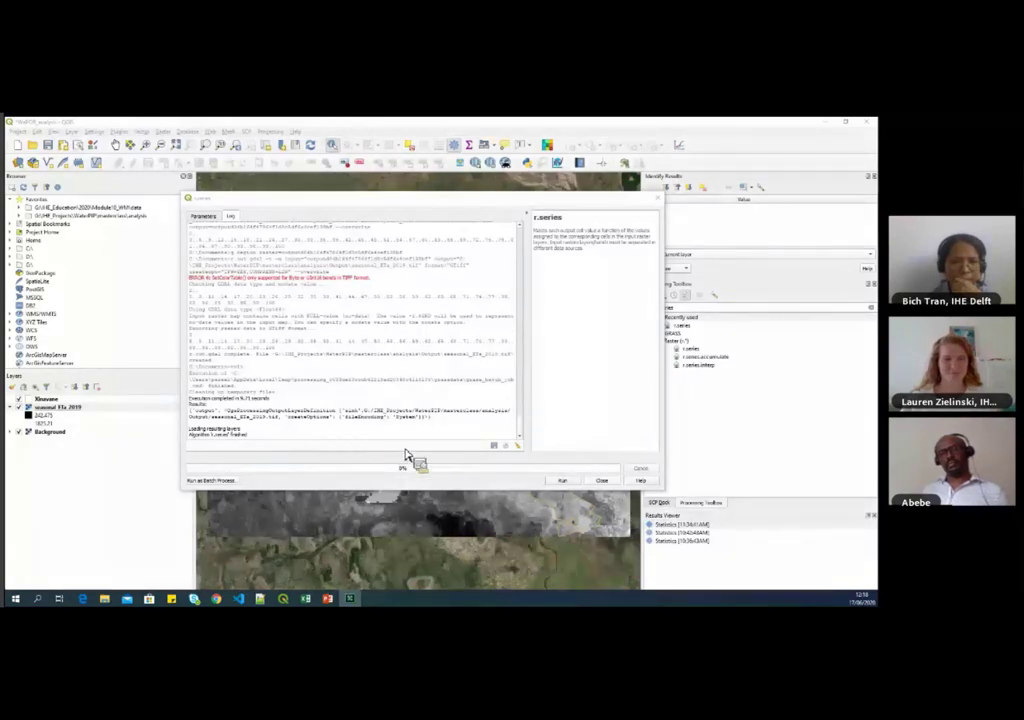
# Step: Close the r.series dialog, search the processing tools for "clip" and open Clip raster by mask layer
pyautogui.click(602, 481)
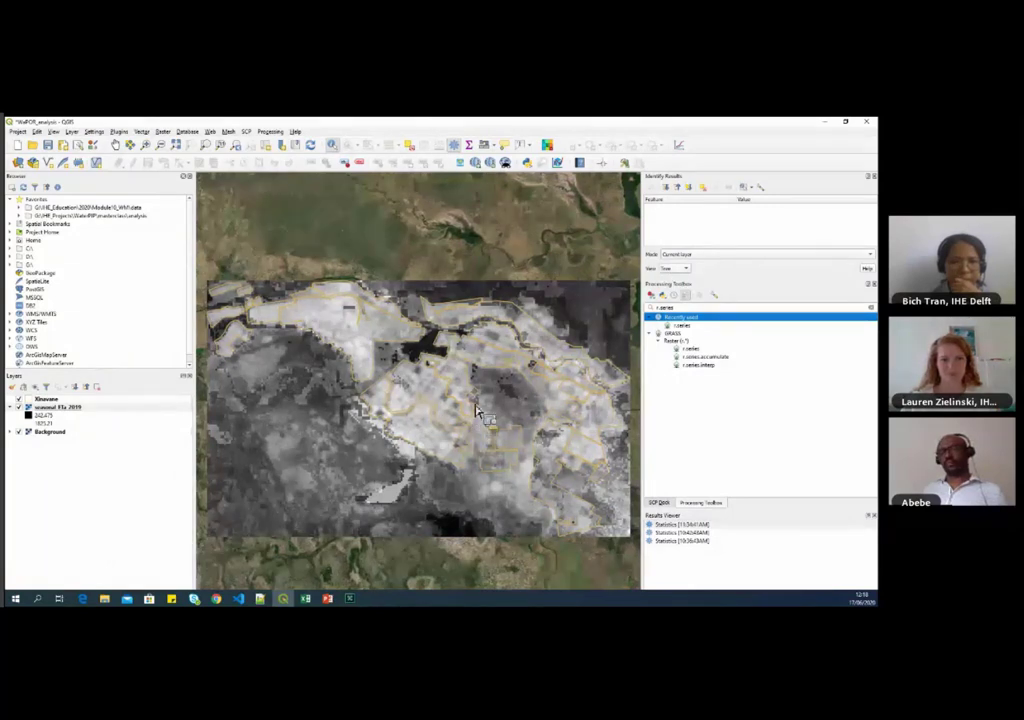
pyautogui.click(152, 408)
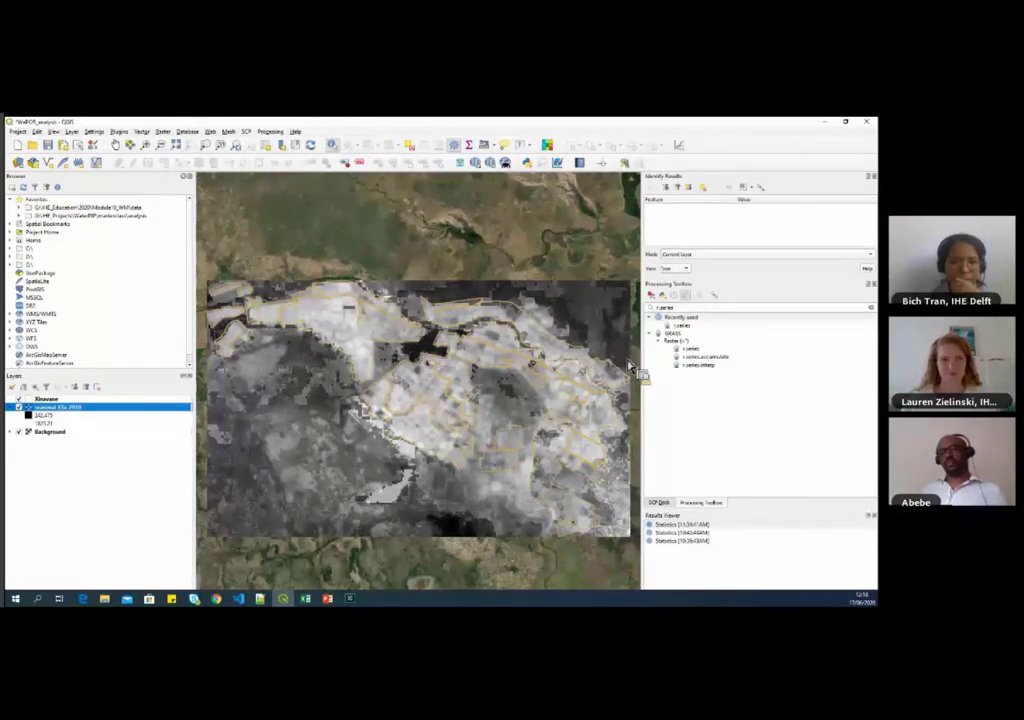
pyautogui.moveTo(683, 316)
pyautogui.mouseDown()
pyautogui.moveTo(165, 466)
pyautogui.moveTo(78, 408)
pyautogui.moveTo(697, 316)
pyautogui.mouseUp()
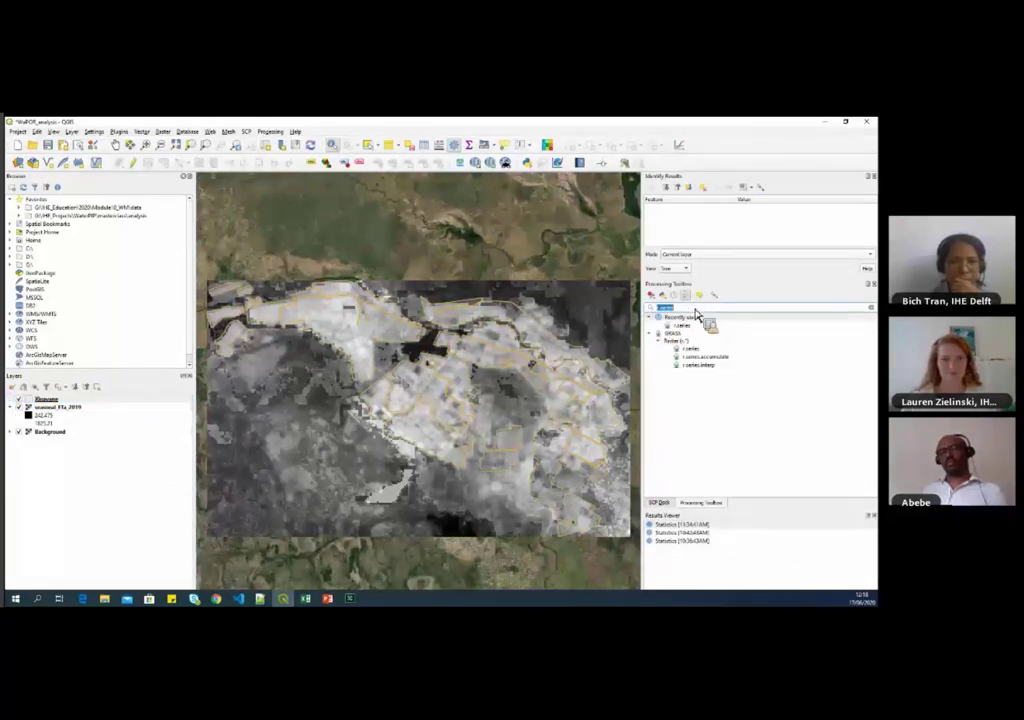
pyautogui.write('clip')
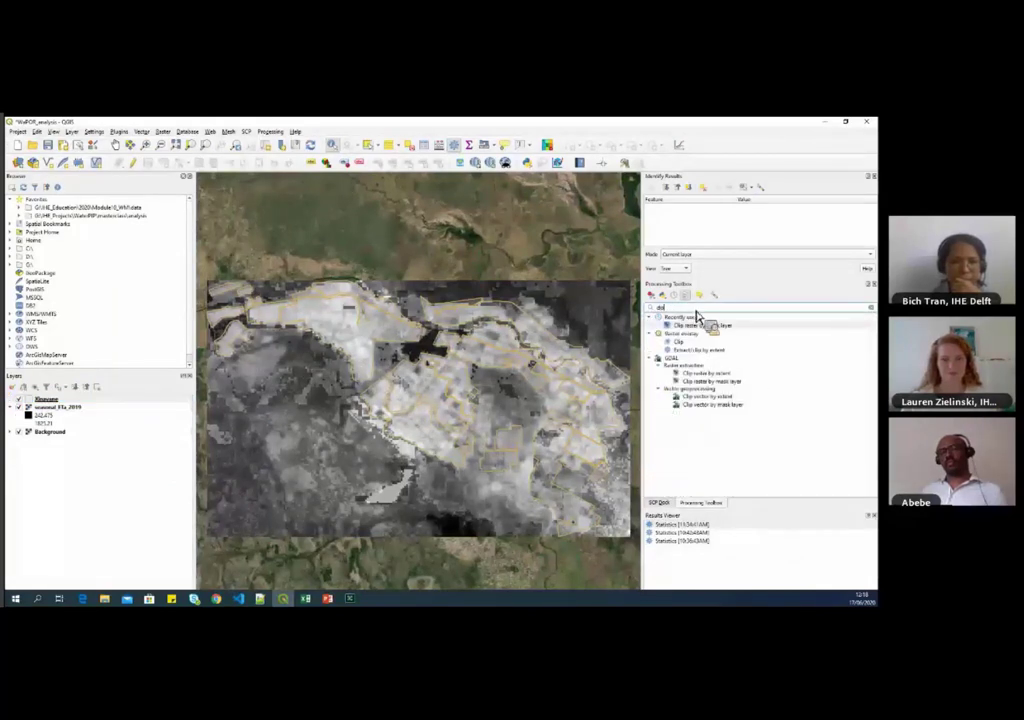
pyautogui.moveTo(737, 404)
pyautogui.mouseDown()
pyautogui.moveTo(743, 384)
pyautogui.moveTo(730, 385)
pyautogui.moveTo(738, 389)
pyautogui.mouseUp()
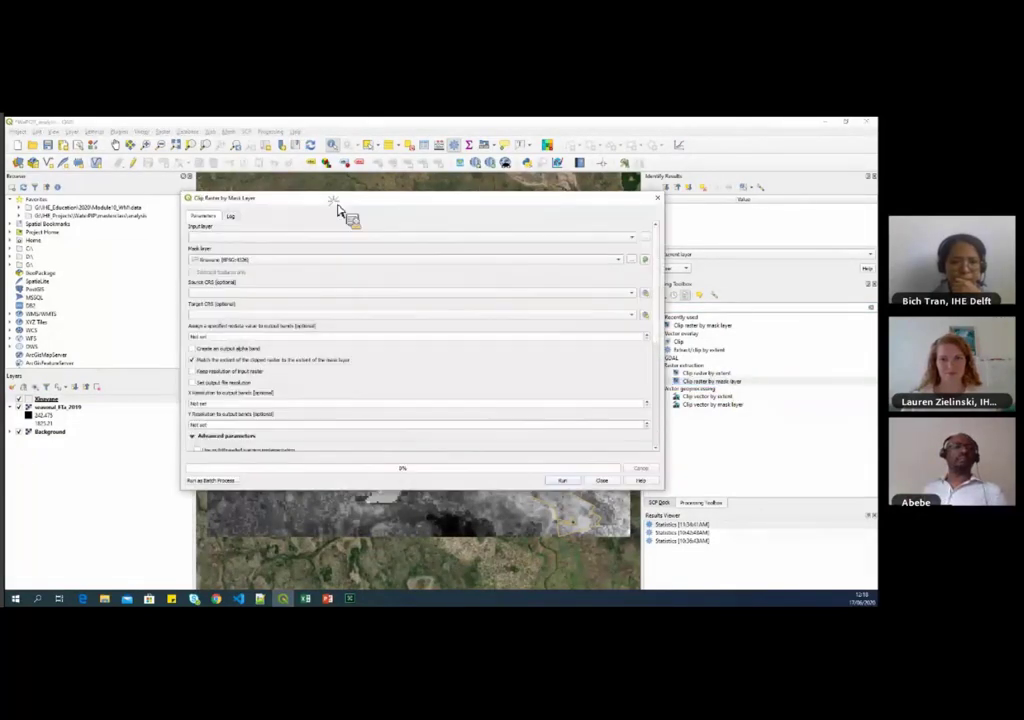
# Step: Set seasonal_ETa_2019 as the clip input with Xinavane as mask, and set source and target CRS to the project's EPSG:4326
pyautogui.click(268, 225)
pyautogui.click(213, 232)
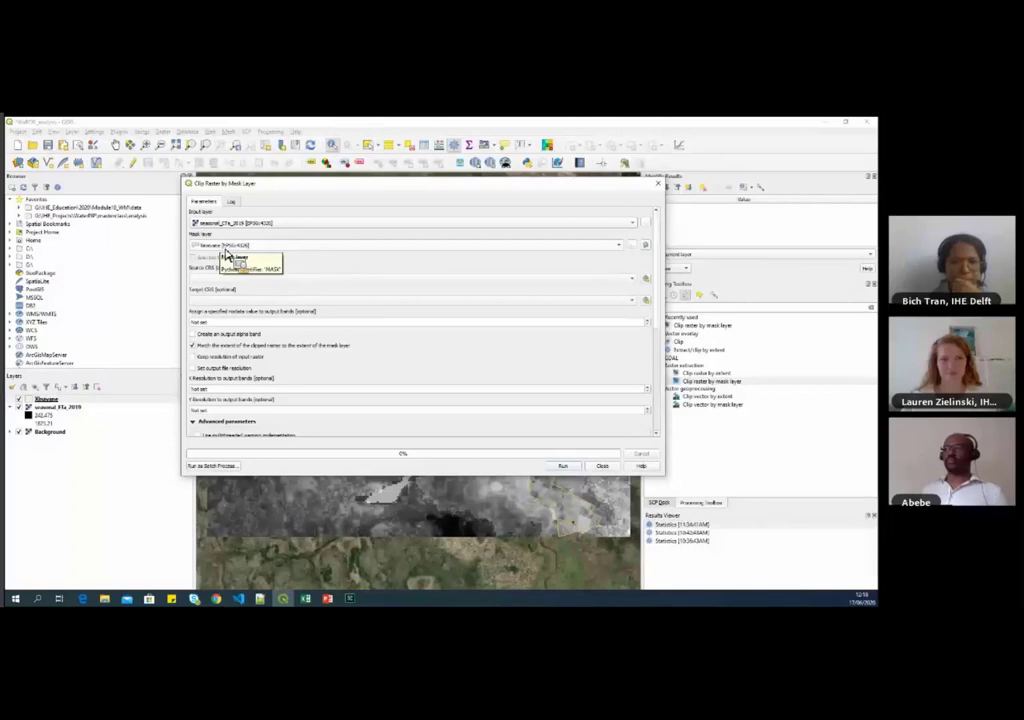
pyautogui.click(235, 278)
pyautogui.click(228, 308)
pyautogui.click(236, 302)
pyautogui.click(238, 318)
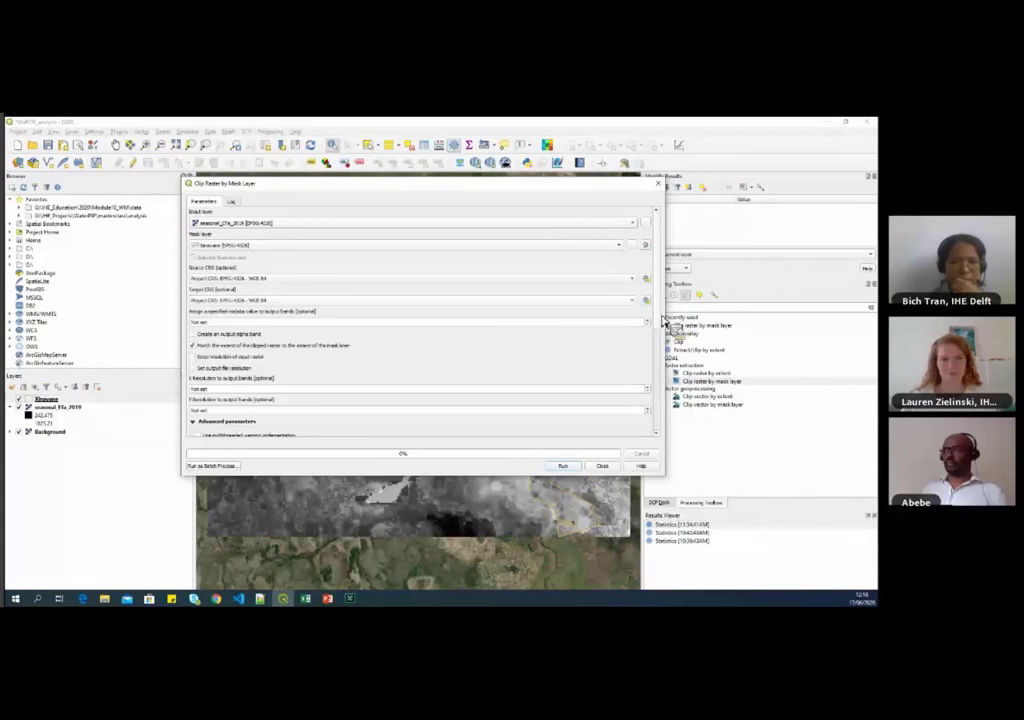
# Step: Save the clipped output as seasonal_ETa_2019_clip in the Output folder, run the clip and close its dialog
pyautogui.moveTo(665, 354); pyautogui.dragTo(654, 444)
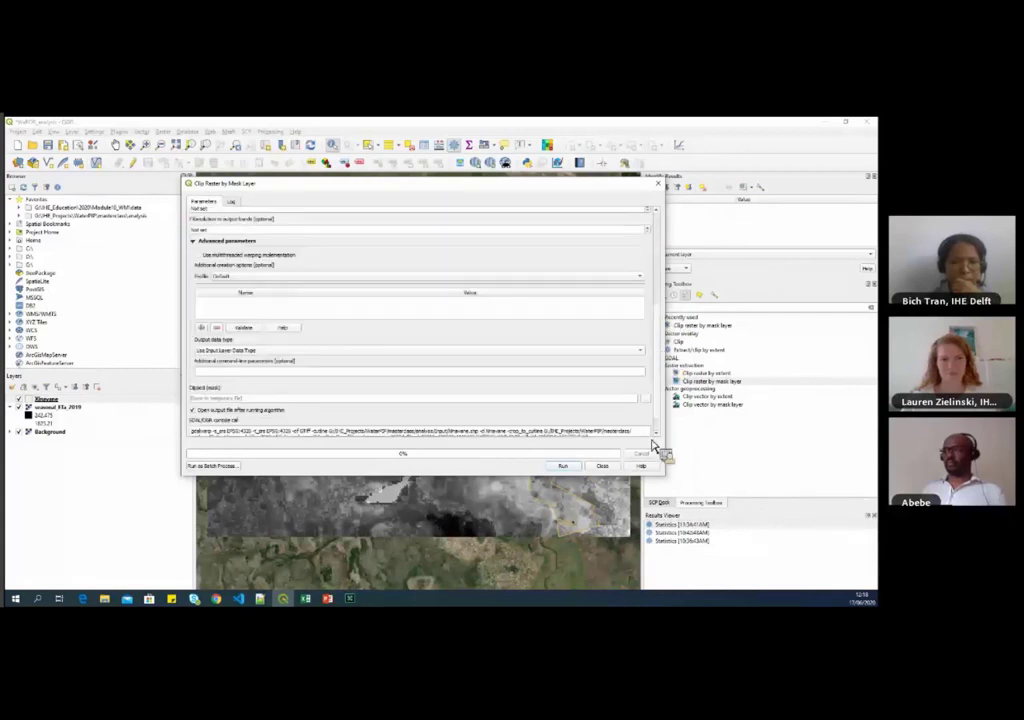
pyautogui.click(645, 375)
pyautogui.click(668, 392)
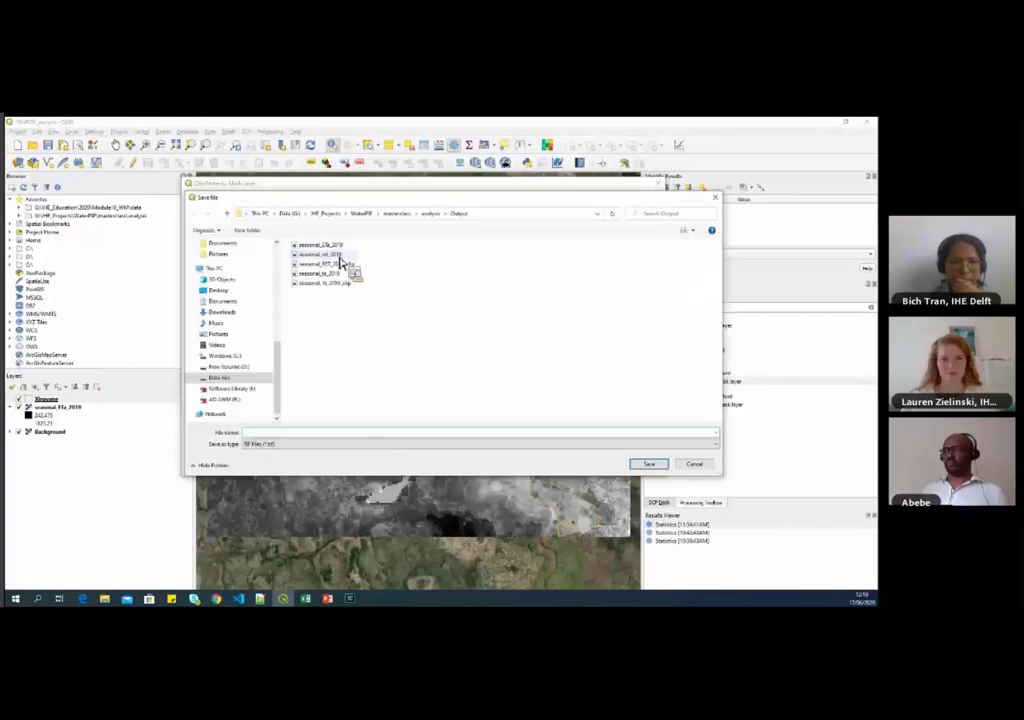
pyautogui.press('Down')
pyautogui.doubleClick(343, 436)
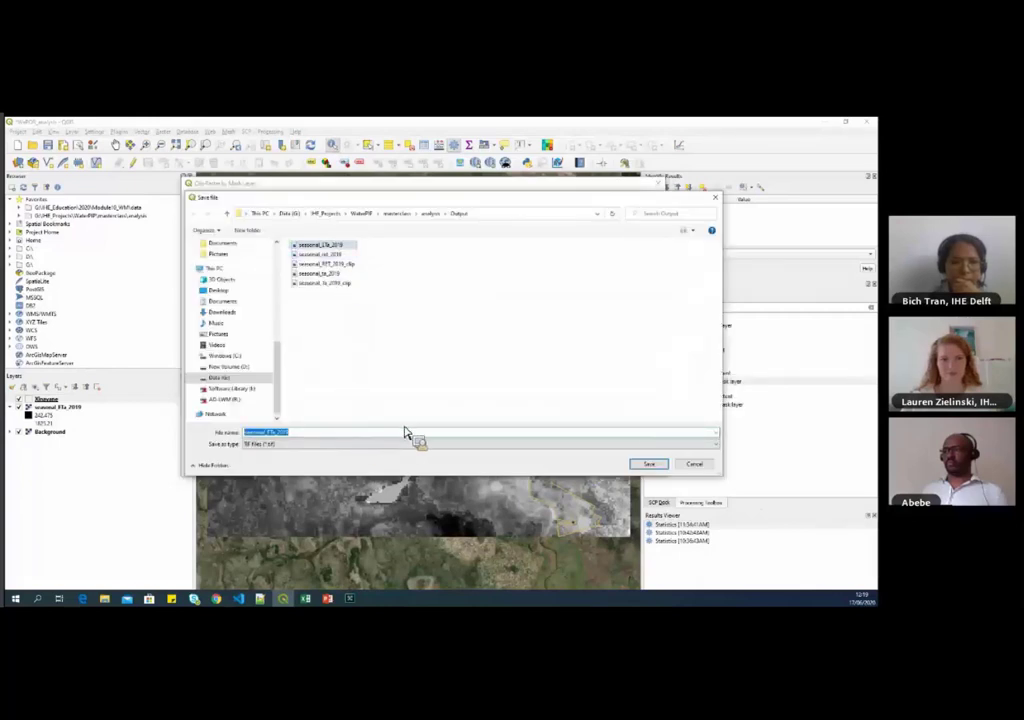
pyautogui.click(395, 435)
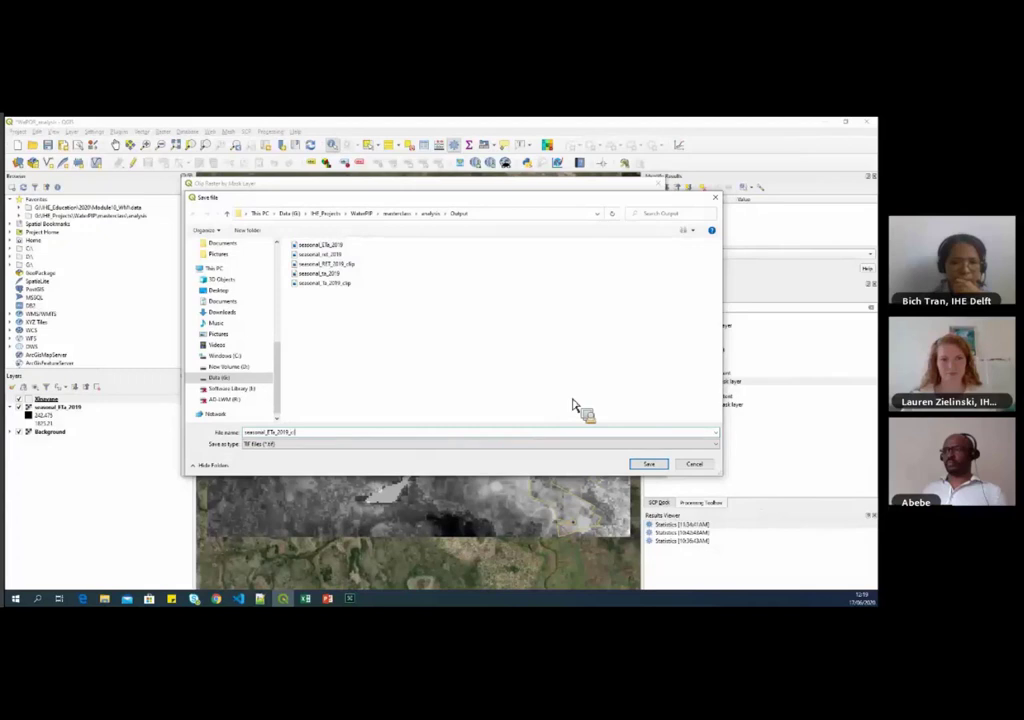
pyautogui.click(655, 468)
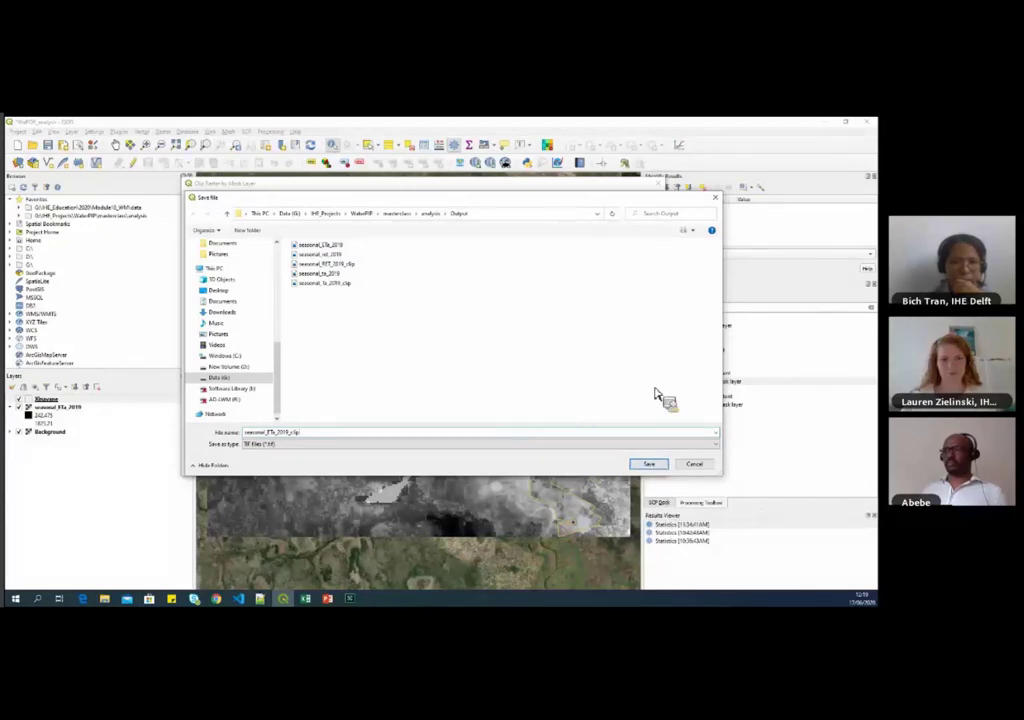
pyautogui.click(562, 465)
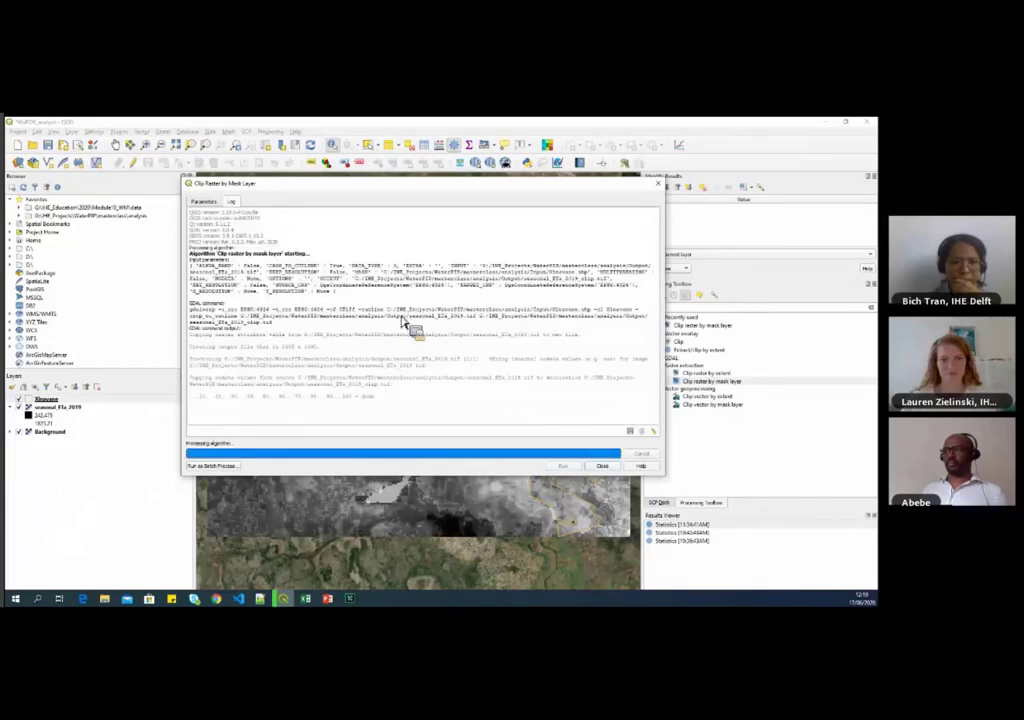
pyautogui.click(603, 466)
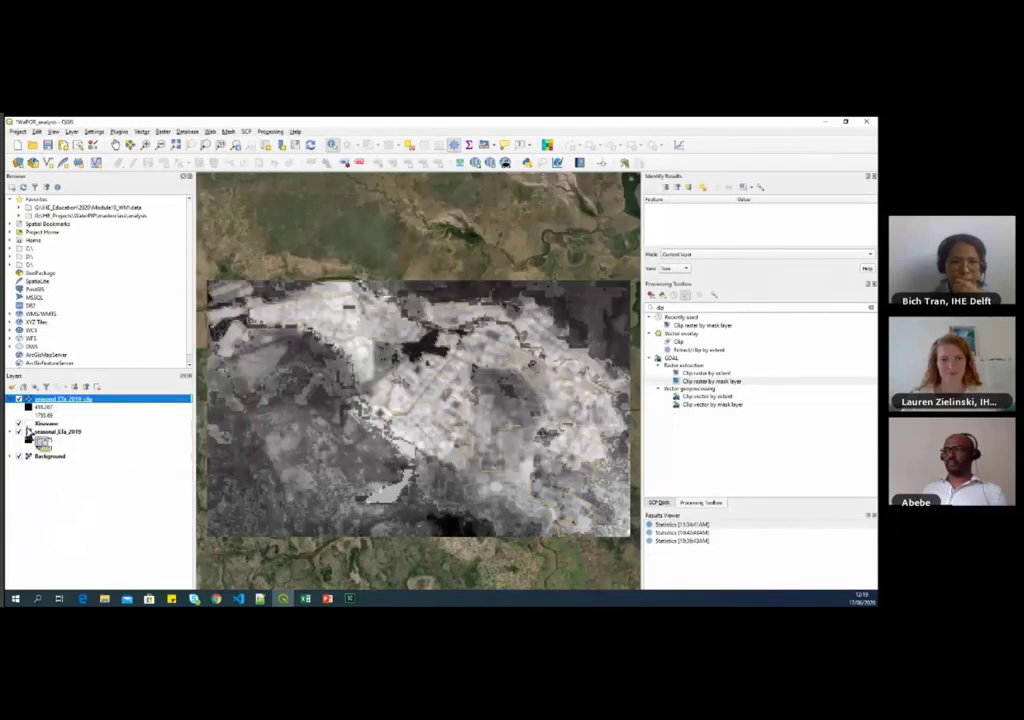
# Step: Move the Xinavane layer above seasonal_ETa_2019_clip and remove the unclipped seasonal_ETa_2019 layer from the project
pyautogui.moveTo(28, 440)
pyautogui.mouseDown()
pyautogui.moveTo(82, 418)
pyautogui.moveTo(91, 405)
pyautogui.moveTo(80, 402)
pyautogui.moveTo(91, 416)
pyautogui.mouseUp()
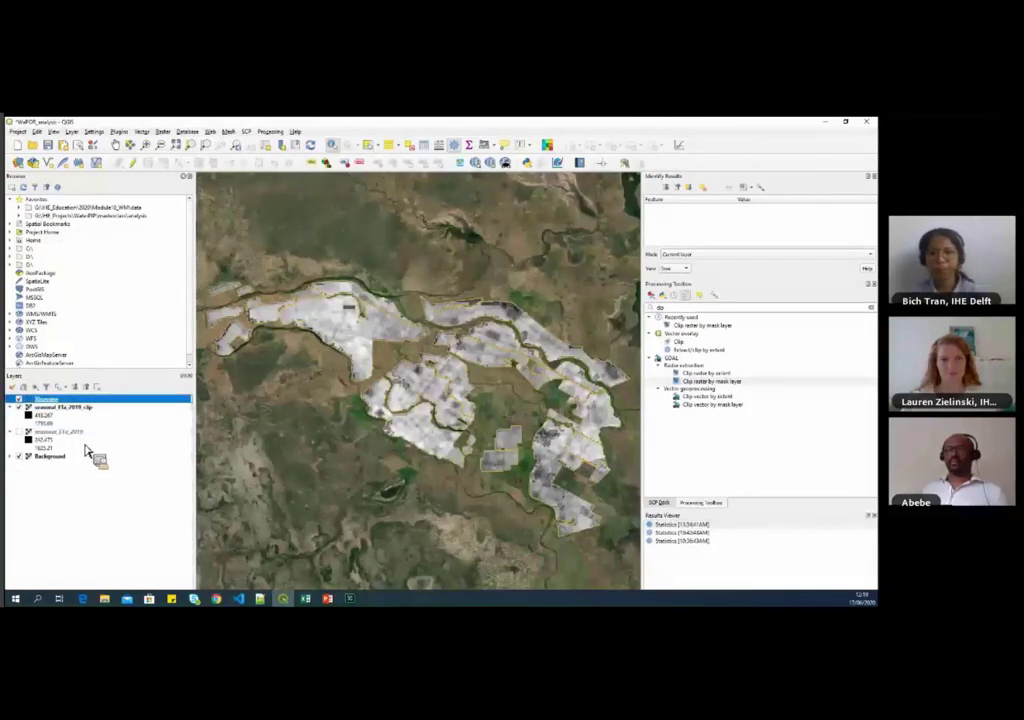
pyautogui.click(97, 436)
pyautogui.rightClick(91, 431)
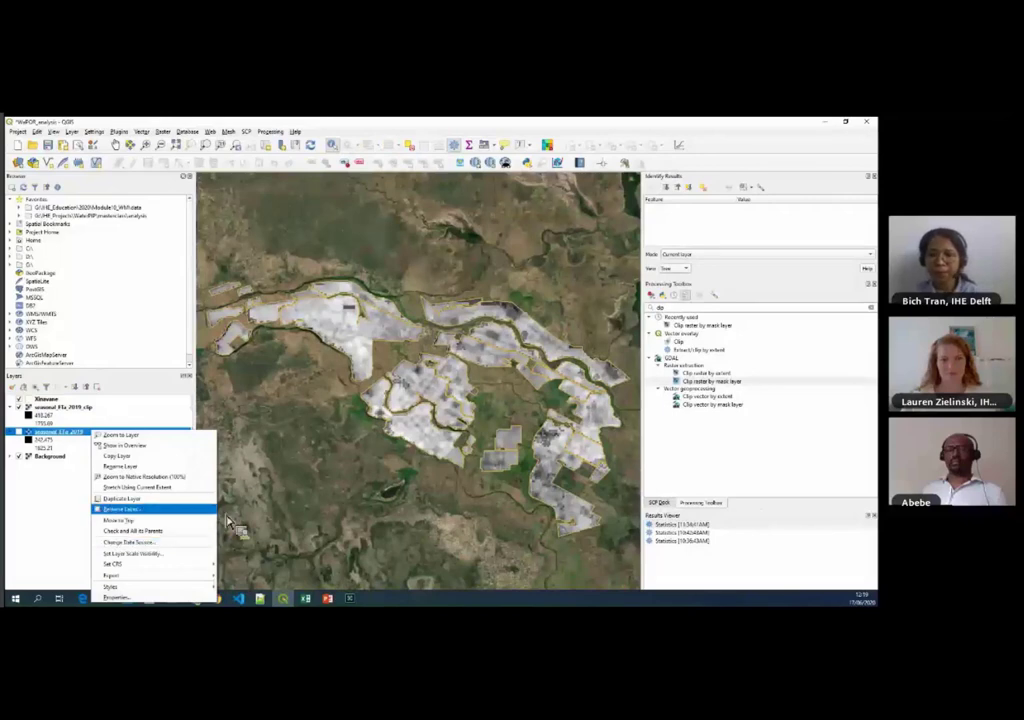
pyautogui.click(137, 507)
pyautogui.click(432, 403)
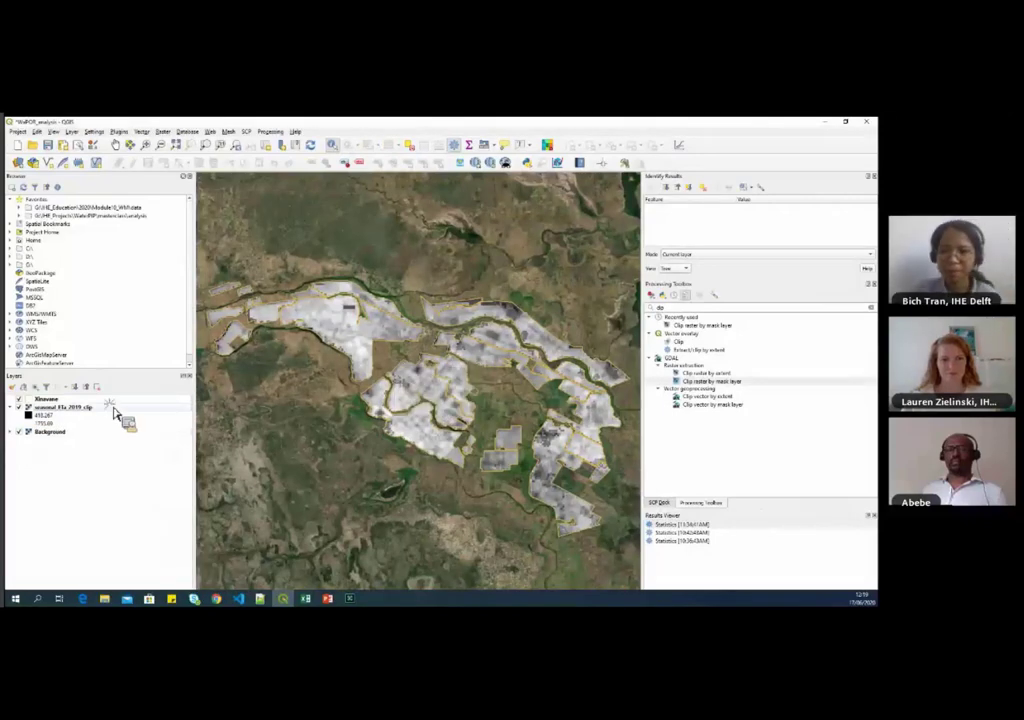
# Step: Add the seasonal_RET_2019_clip and seasonal_Ta_2019_clip rasters from the Output folder, ordering the rasters Ta, ETa, RET below Xinavane
pyautogui.click(118, 413)
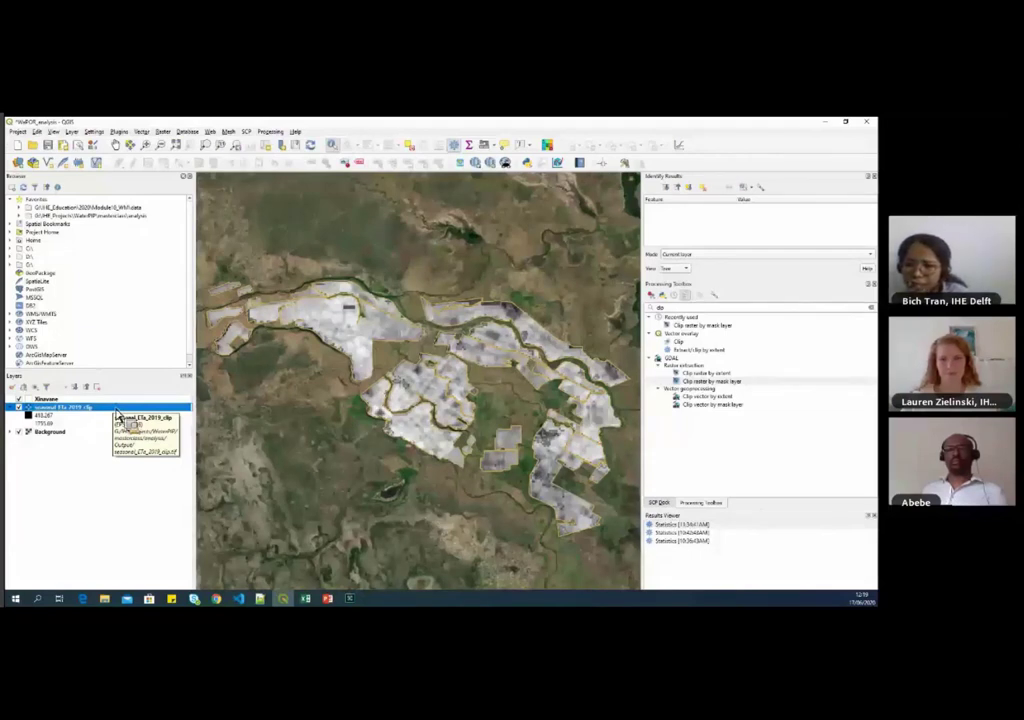
pyautogui.click(18, 162)
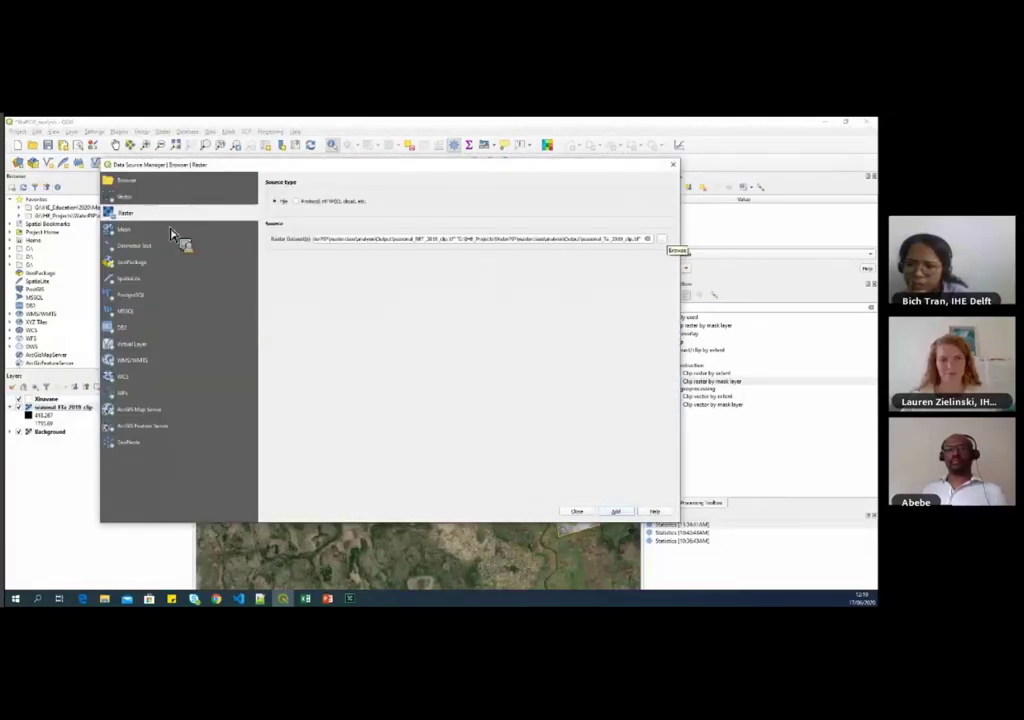
pyautogui.click(661, 238)
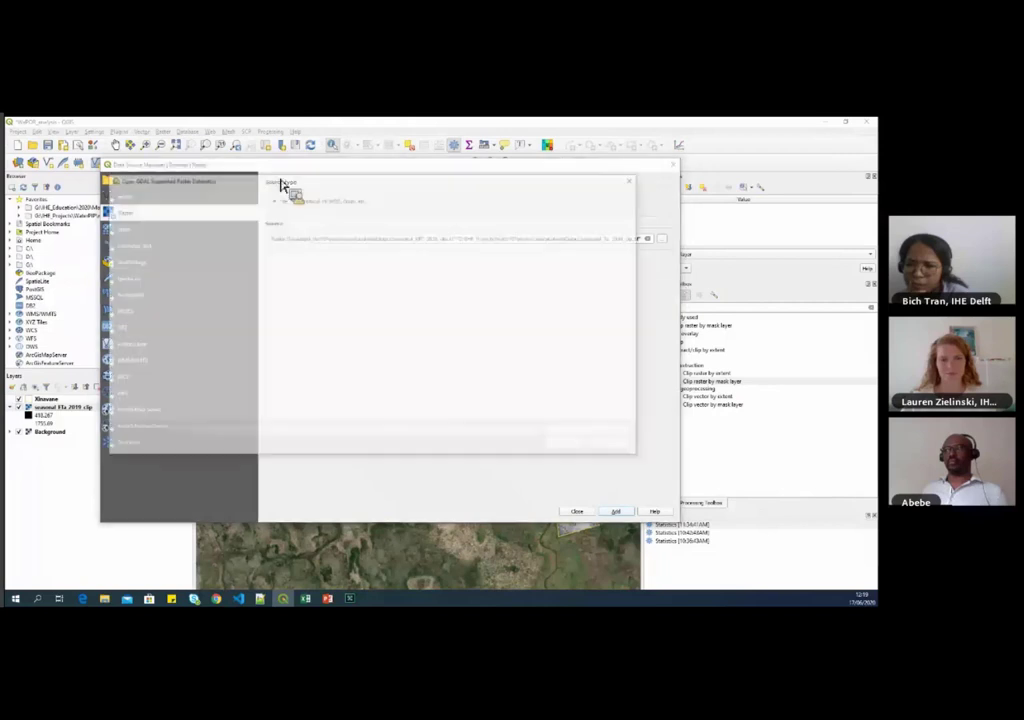
pyautogui.click(242, 292)
pyautogui.keyDown('ctrl'); pyautogui.click(222, 273); pyautogui.keyUp('ctrl')
pyautogui.press('Return')
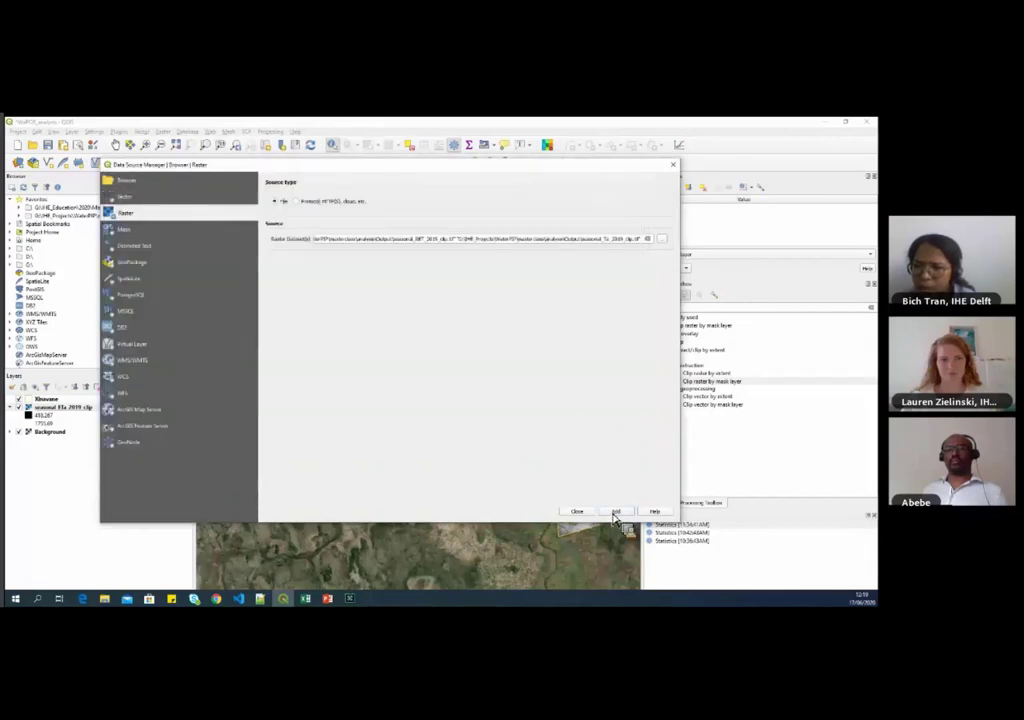
pyautogui.click(616, 512)
pyautogui.click(577, 512)
pyautogui.moveTo(60, 407); pyautogui.dragTo(88, 415)
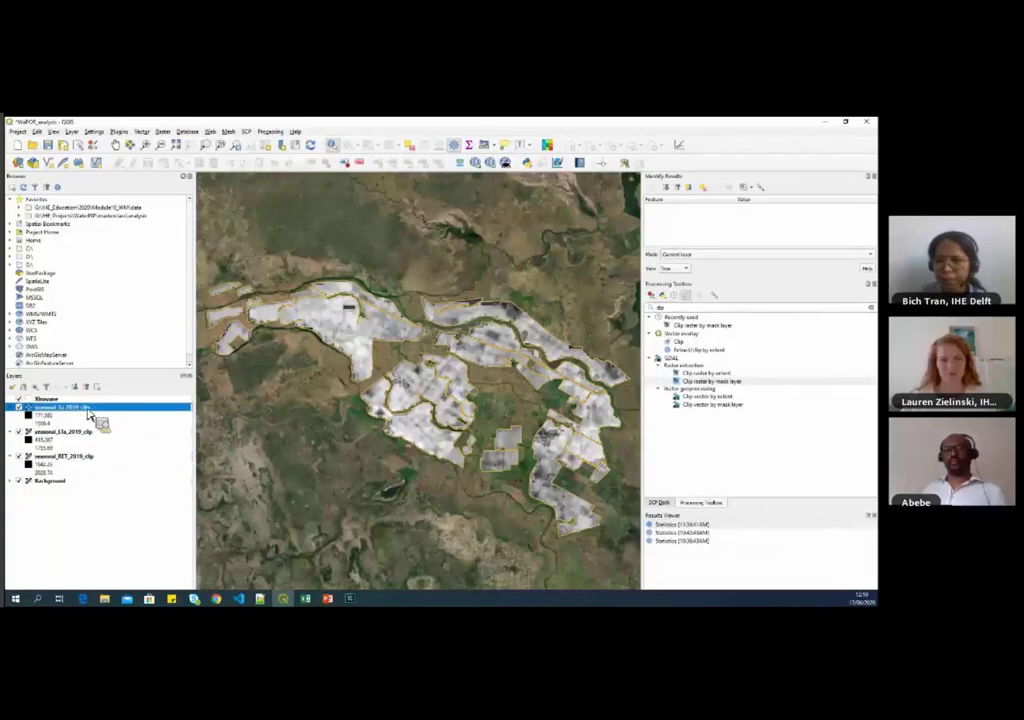
# Step: Style the seasonal_Ta_2019_clip layer as singleband pseudocolor with the YlGn color ramp
pyautogui.doubleClick(88, 415)
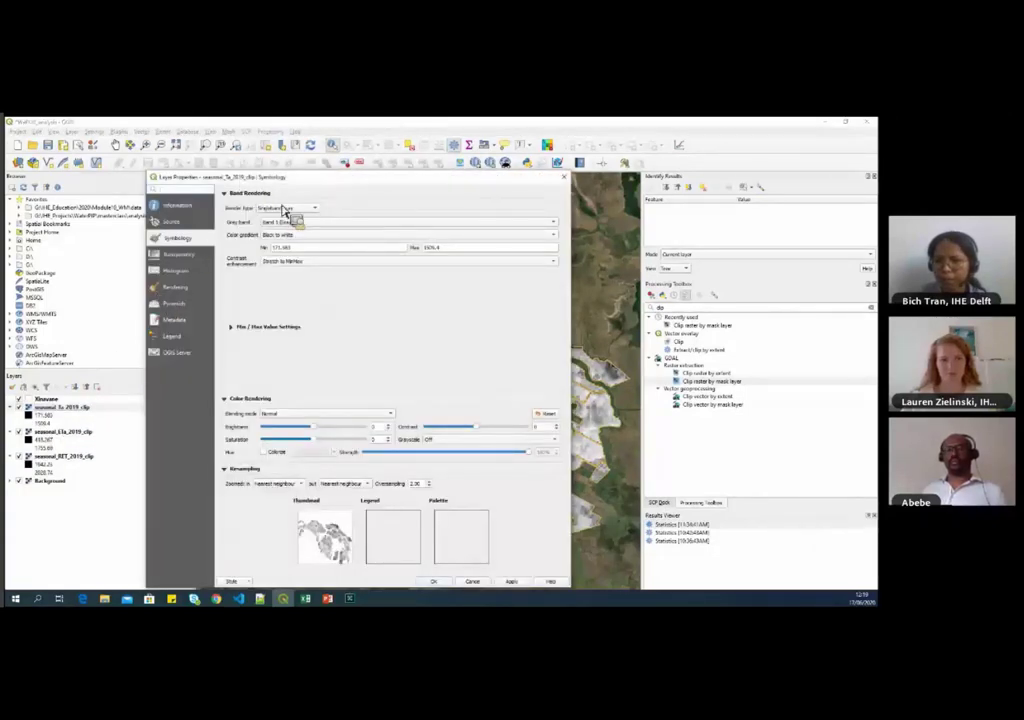
pyautogui.click(285, 213)
pyautogui.click(304, 228)
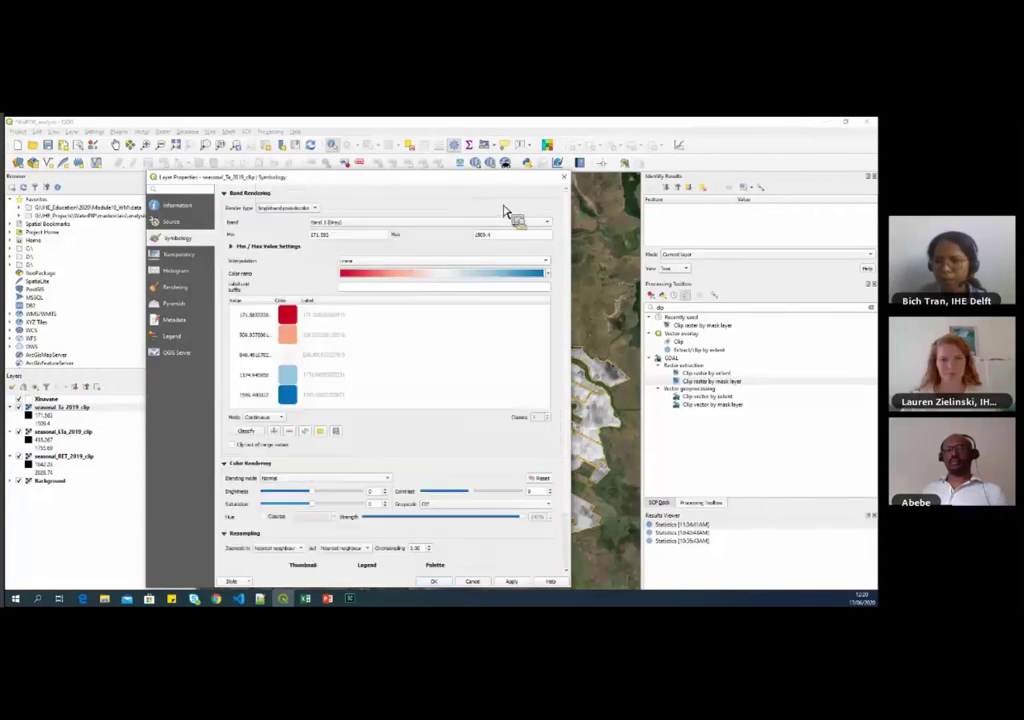
pyautogui.click(310, 209)
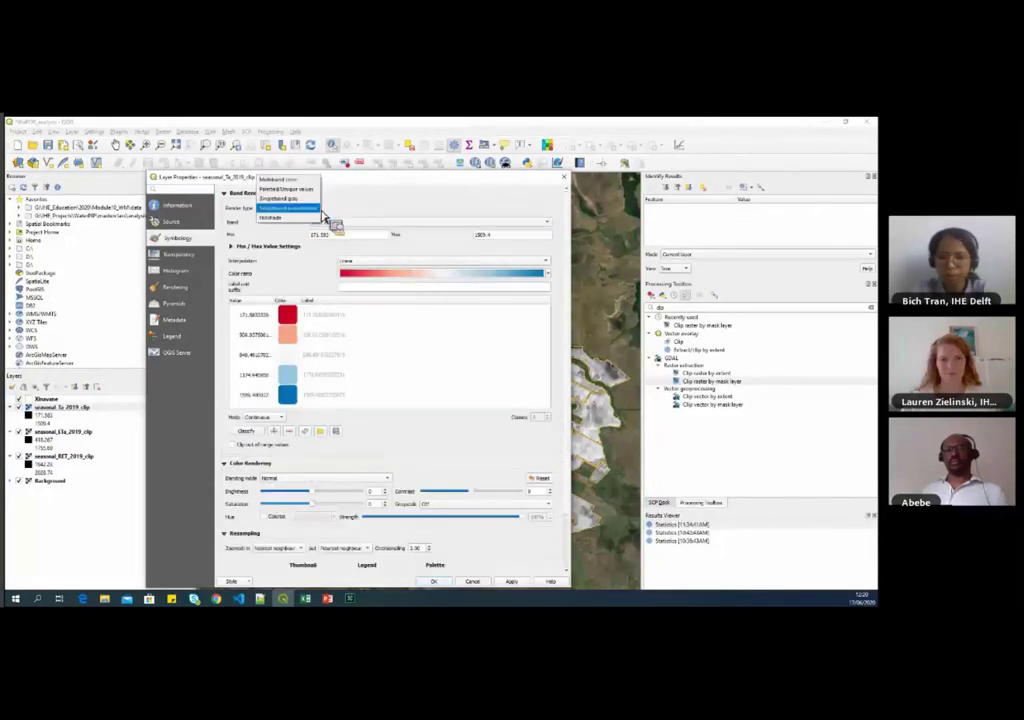
pyautogui.click(343, 213)
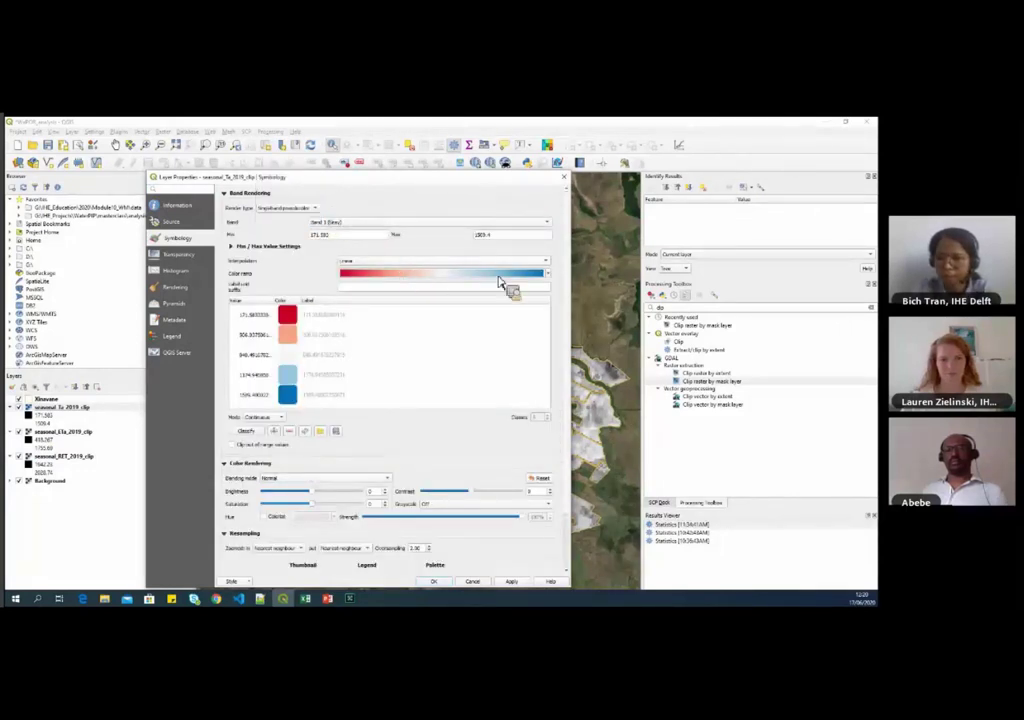
pyautogui.click(551, 275)
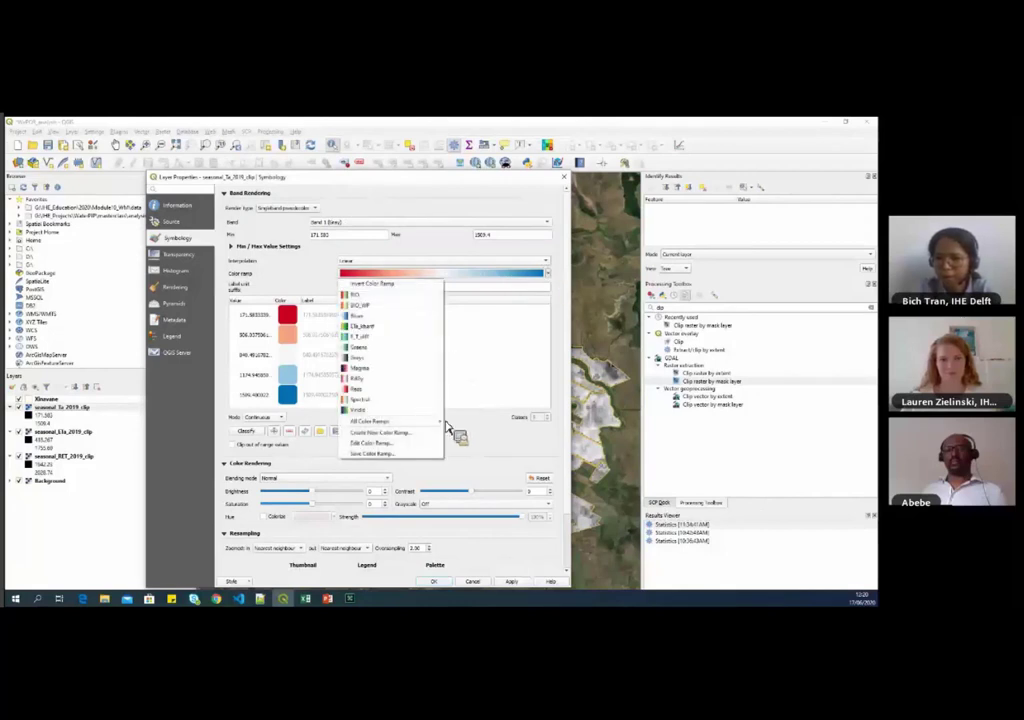
pyautogui.moveTo(440, 422)
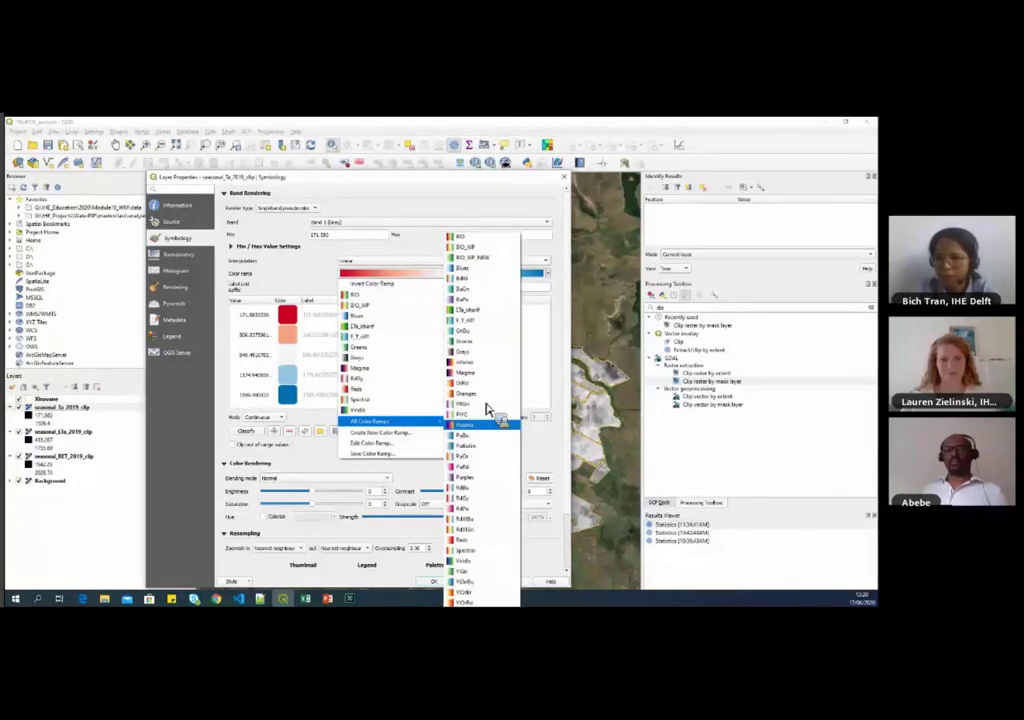
pyautogui.click(479, 576)
pyautogui.click(511, 581)
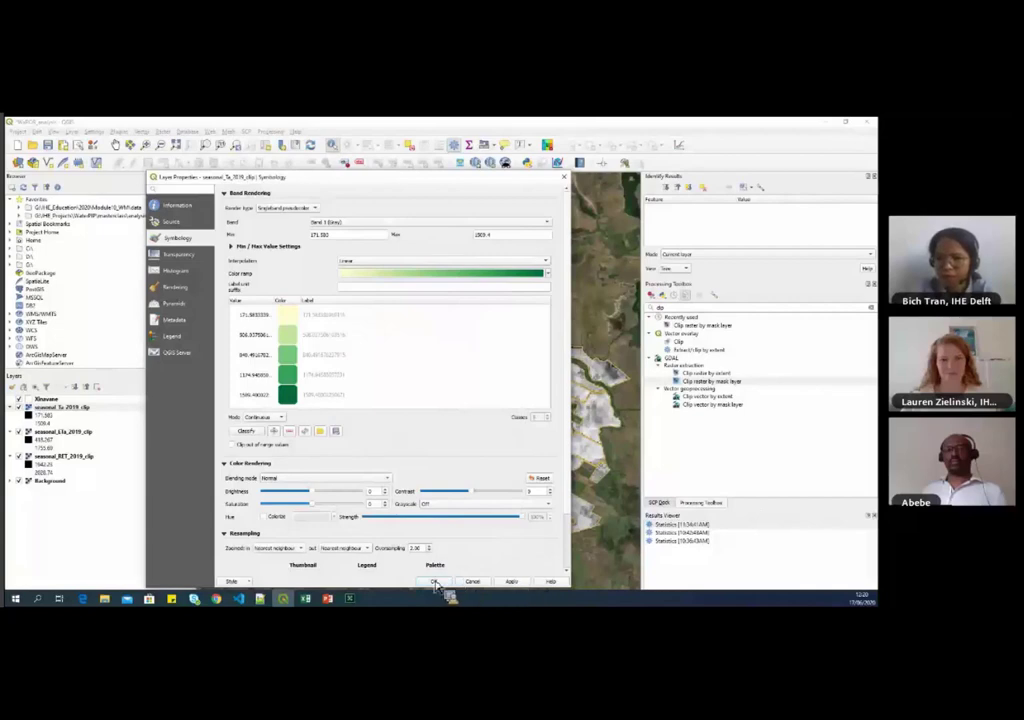
pyautogui.click(440, 581)
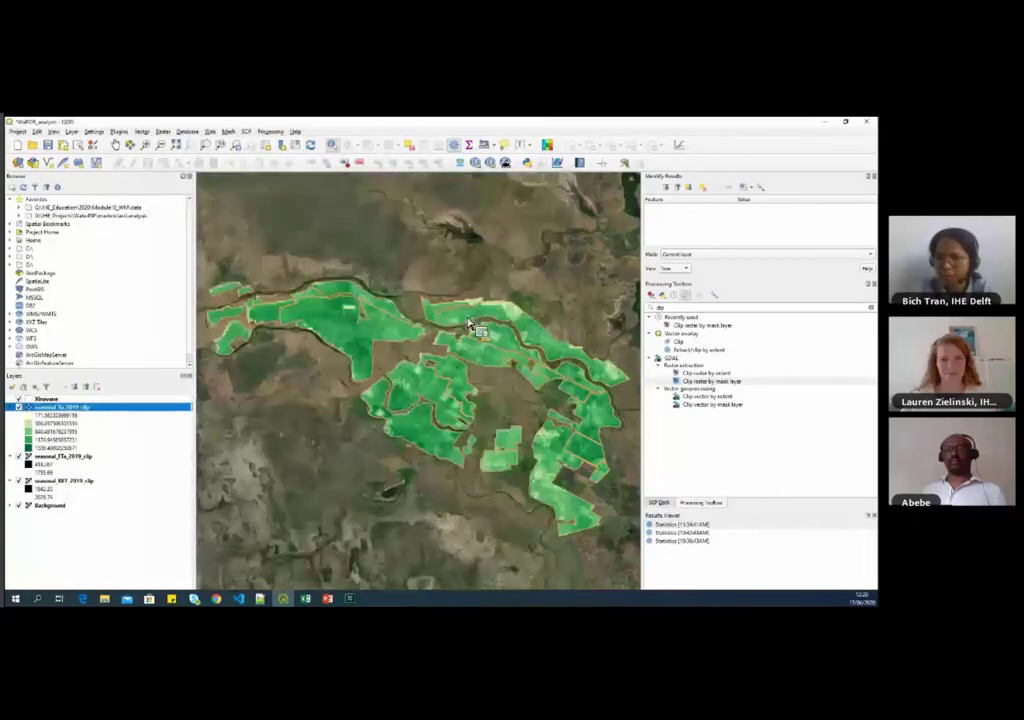
# Step: Collapse the seasonal_Ta_2019_clip legend and consult the Workflow in QGIS slide in PowerPoint before returning to QGIS
pyautogui.click(17, 409)
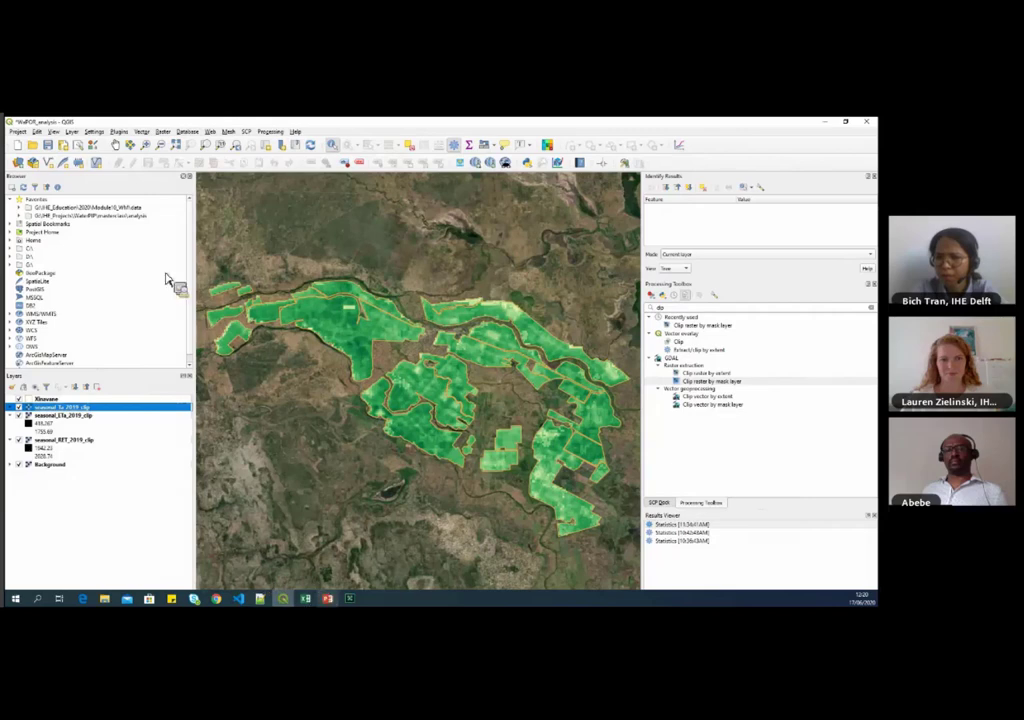
pyautogui.hotkey('alt', 'Tab')
pyautogui.click(67, 482)
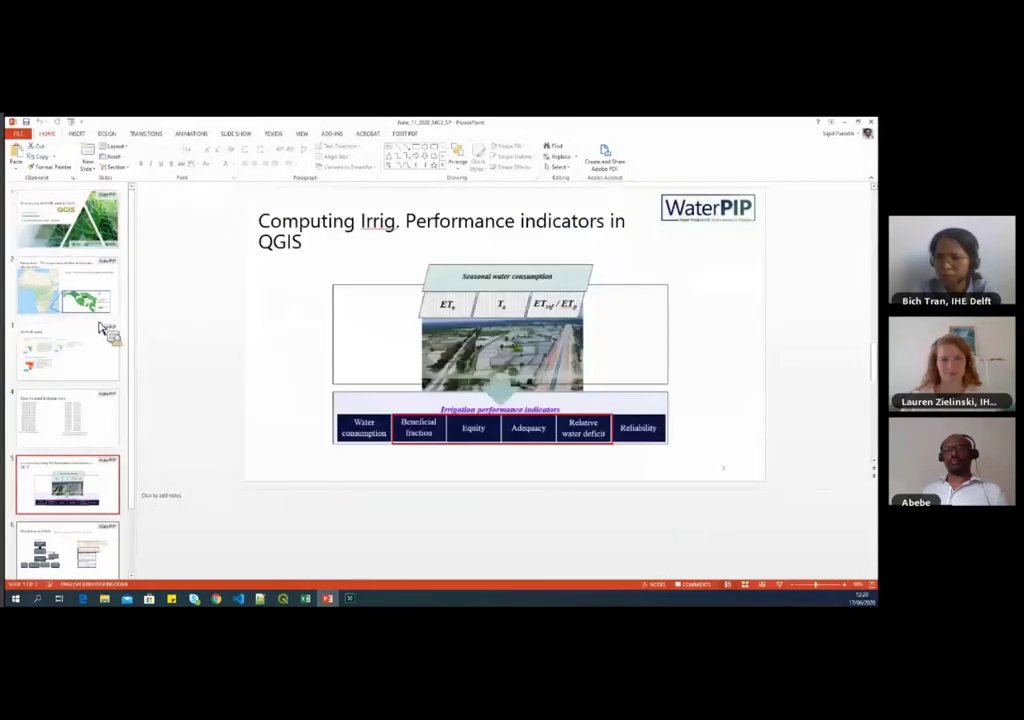
pyautogui.press('Down')
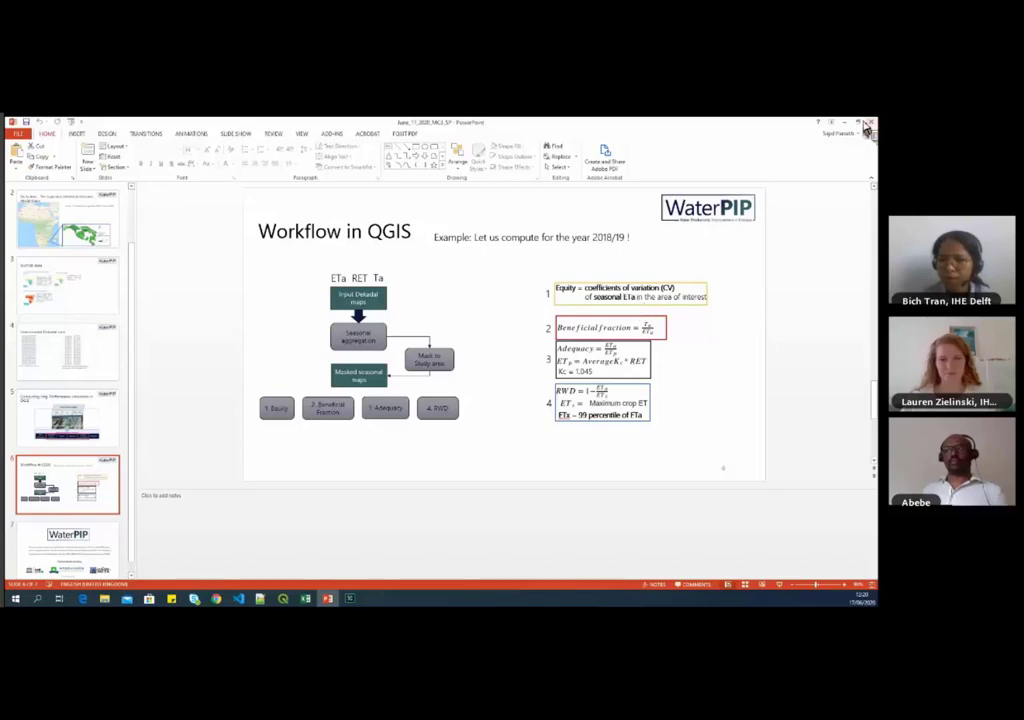
pyautogui.hotkey('alt', 'Tab')
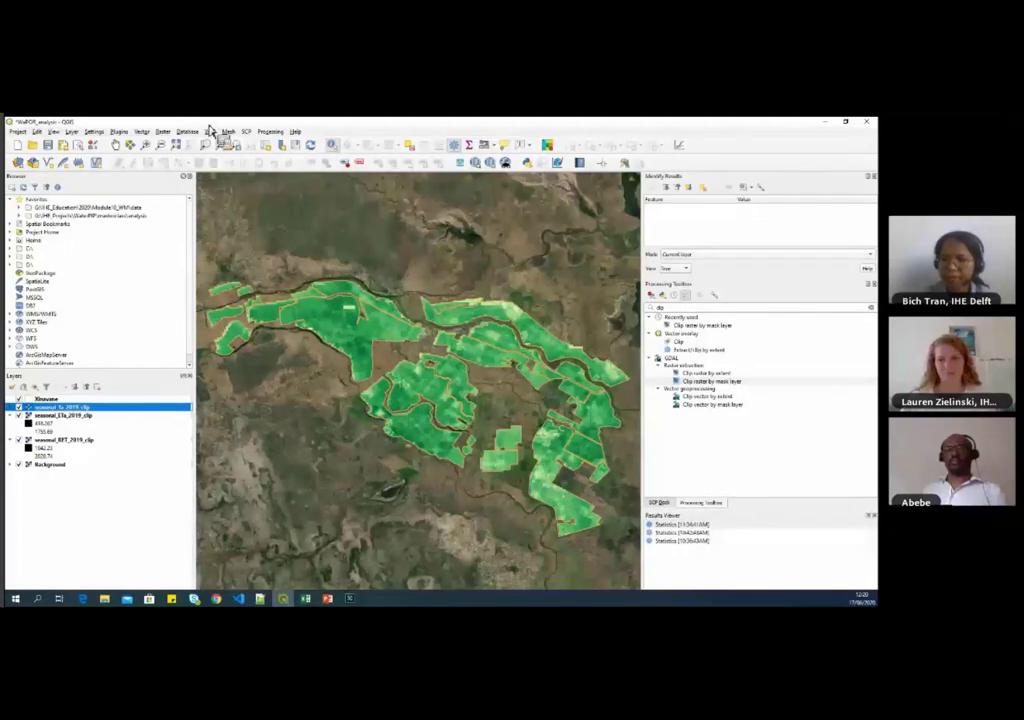
# Step: Set up r.univar for the seasonal_ETa_2019_clip raster with percentile 99 and comma as the field separator
pyautogui.doubleClick(680, 310)
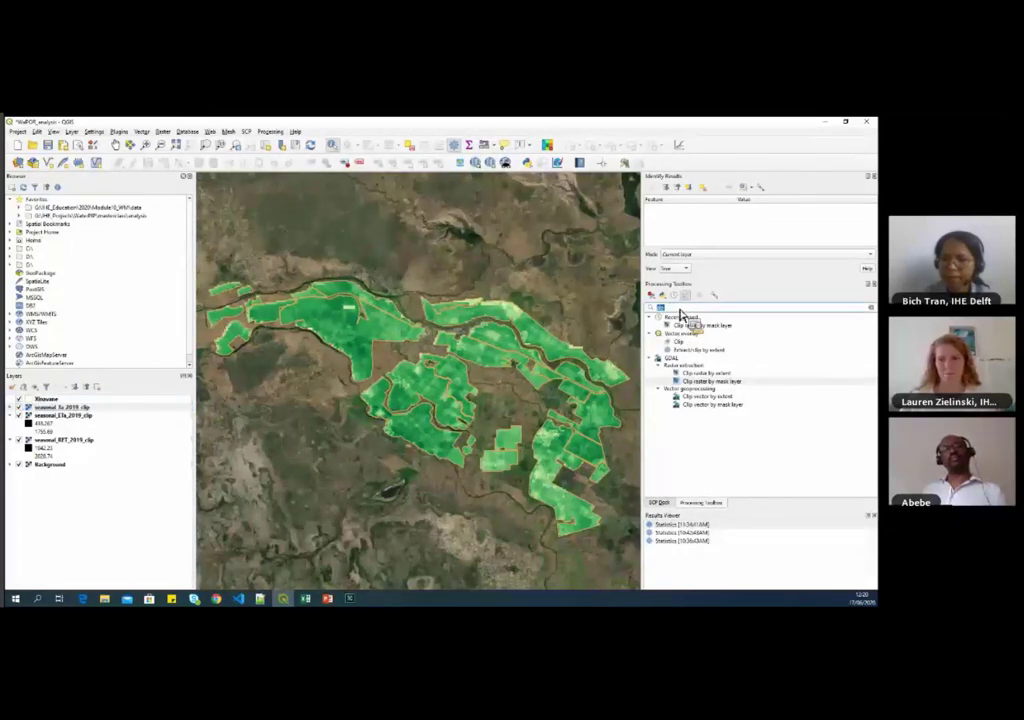
pyautogui.write('r.univar')
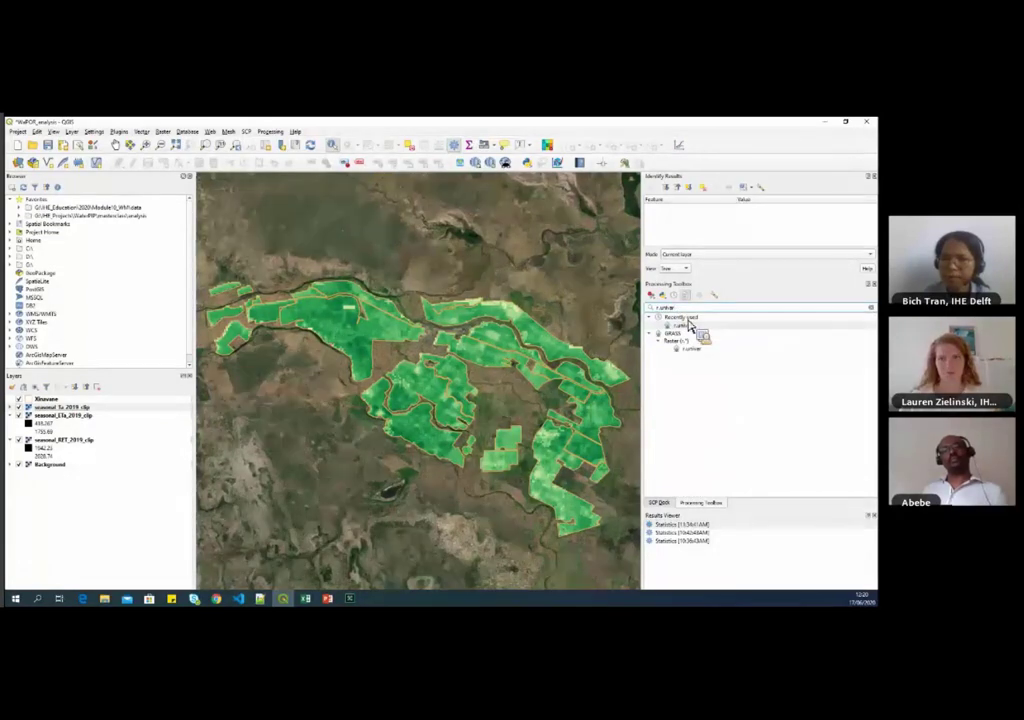
pyautogui.doubleClick(694, 331)
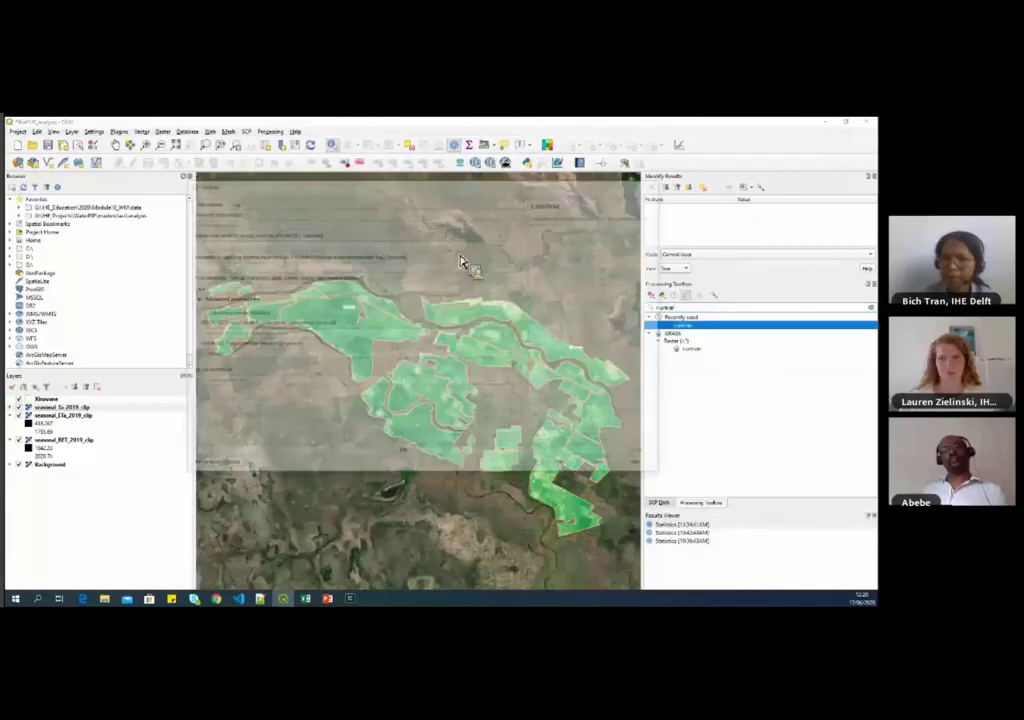
pyautogui.click(516, 222)
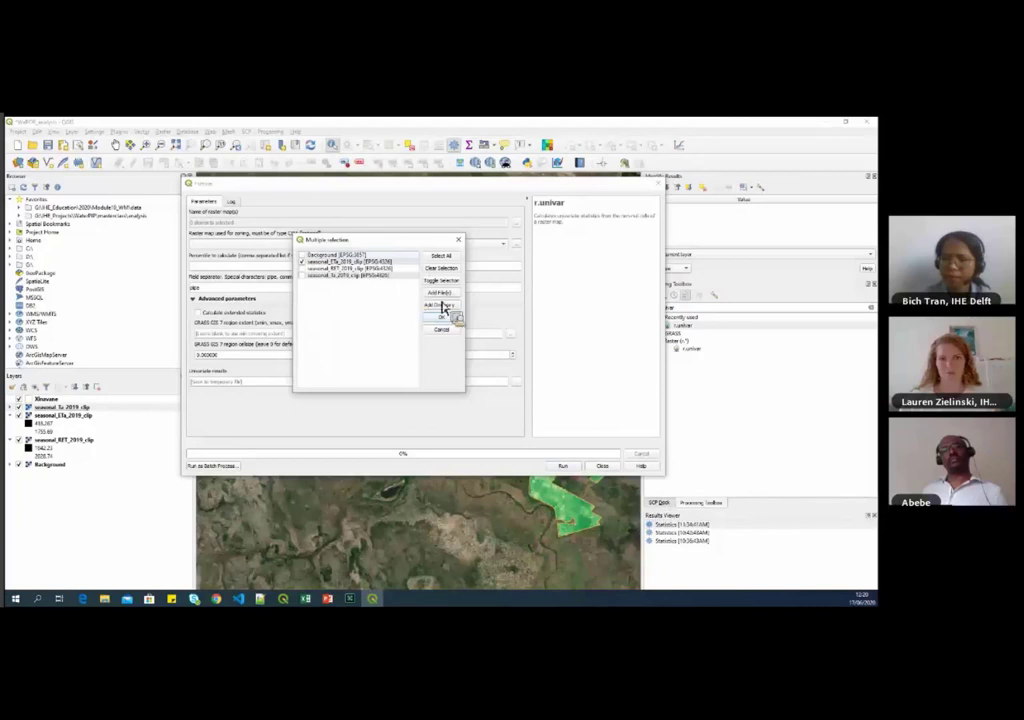
pyautogui.click(450, 317)
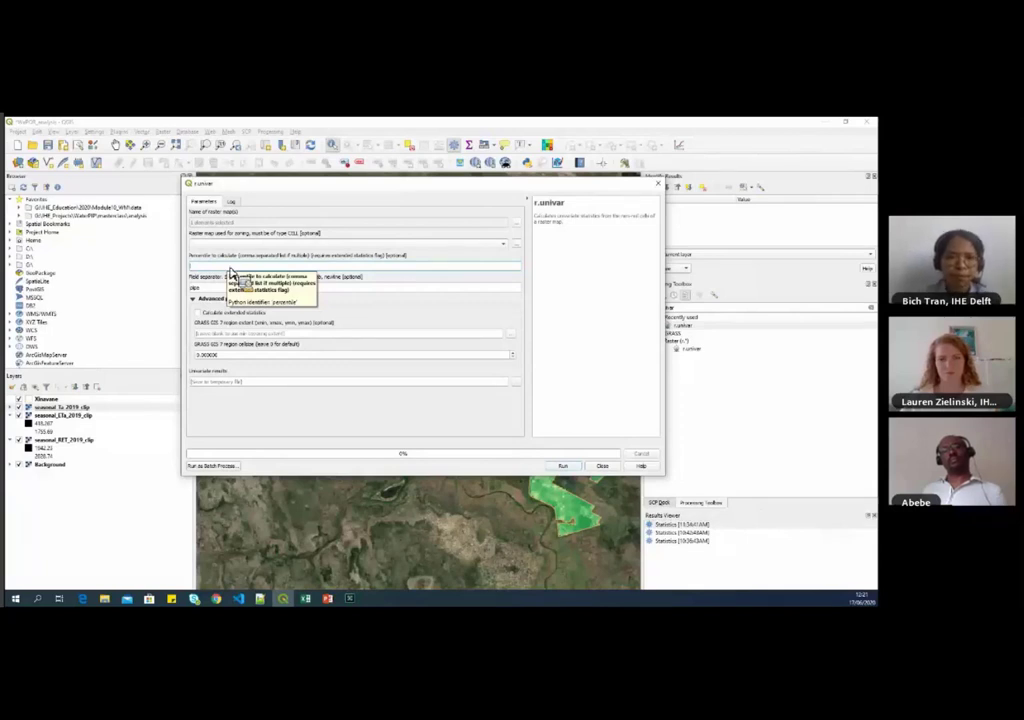
pyautogui.doubleClick(210, 289)
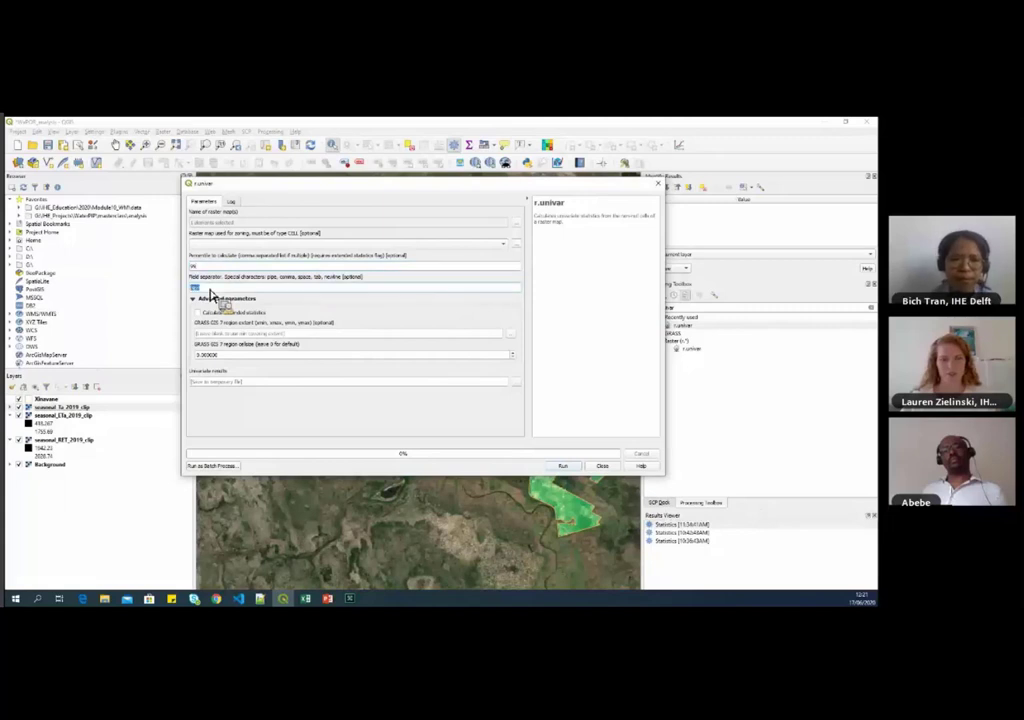
pyautogui.write(',')
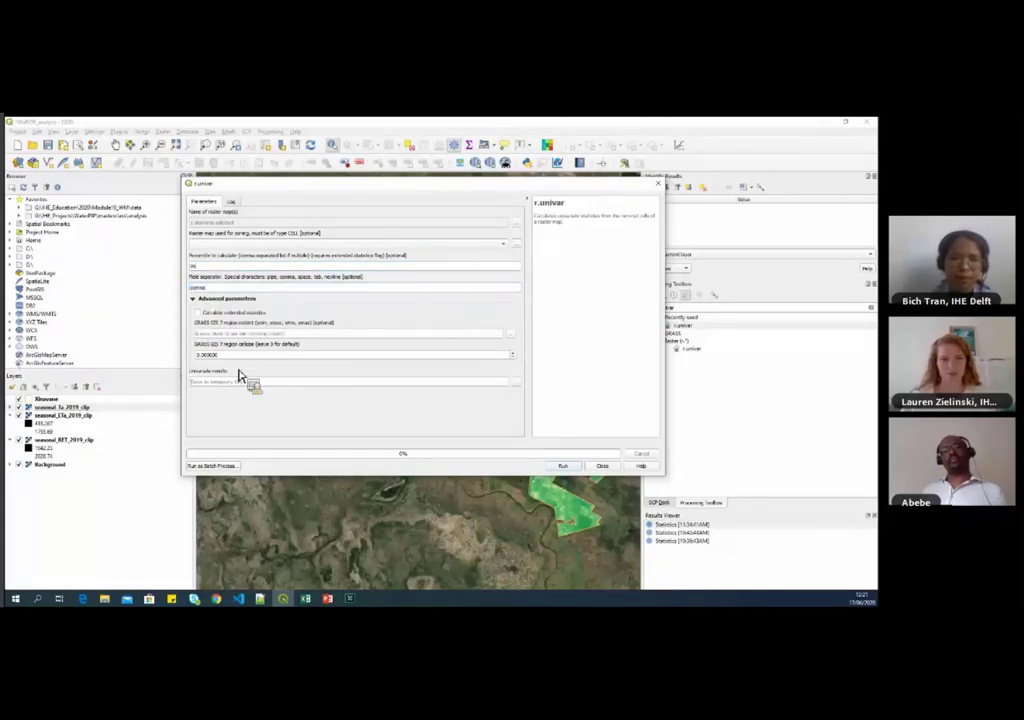
# Step: Save the univariate results as ETa_stats_NEW in the Output folder, run r.univar and close its dialog
pyautogui.click(521, 390)
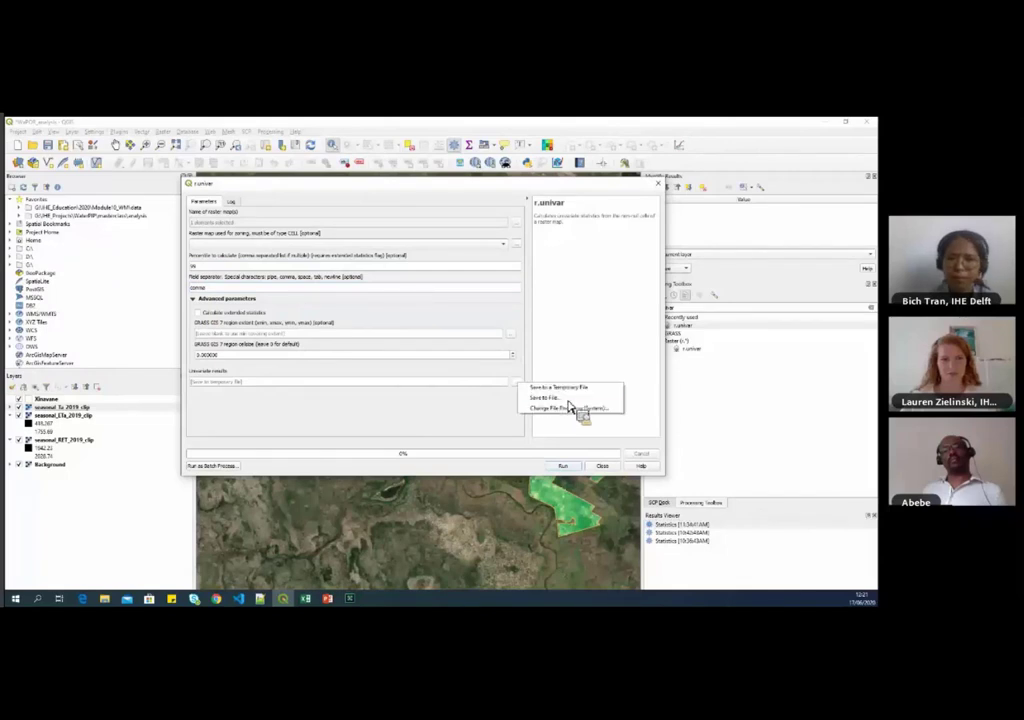
pyautogui.click(572, 398)
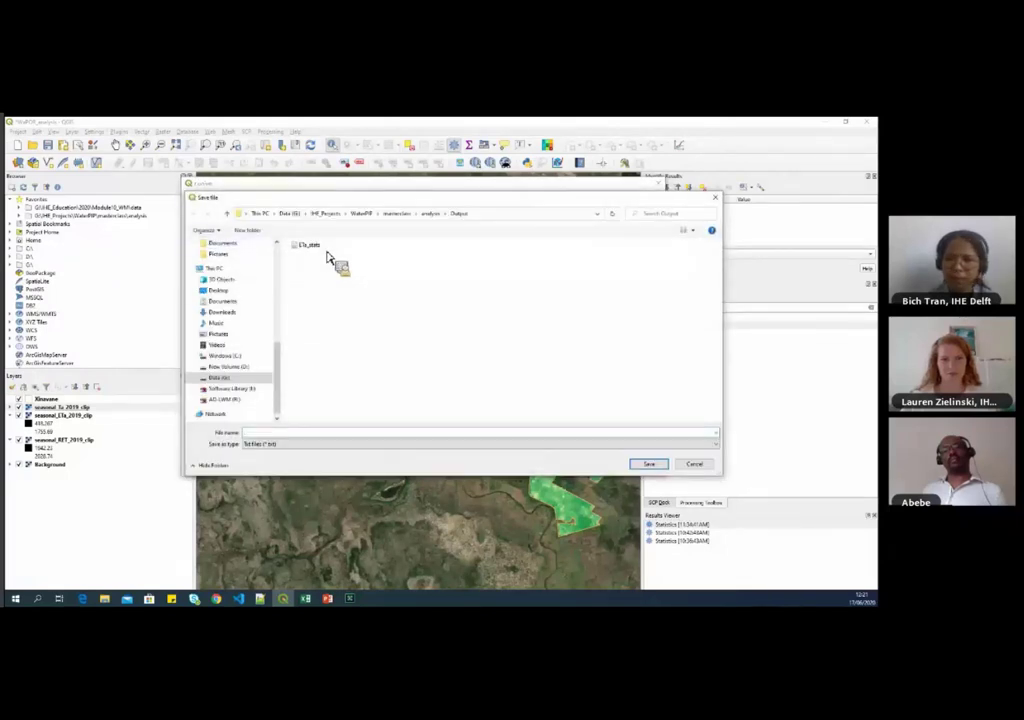
pyautogui.click(305, 433)
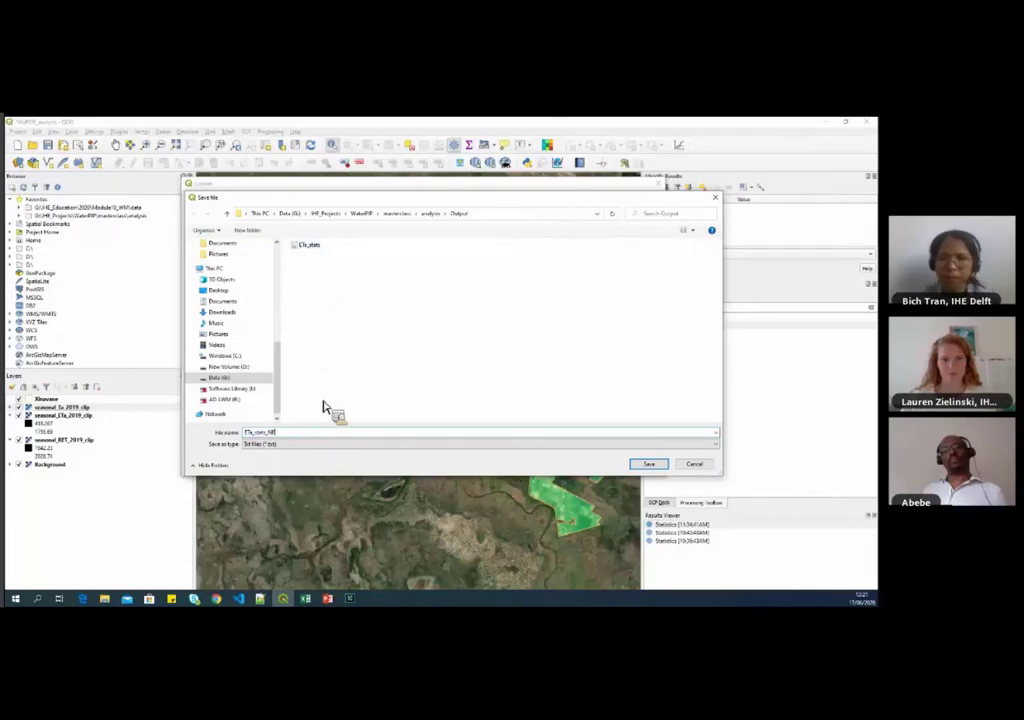
pyautogui.press('Return')
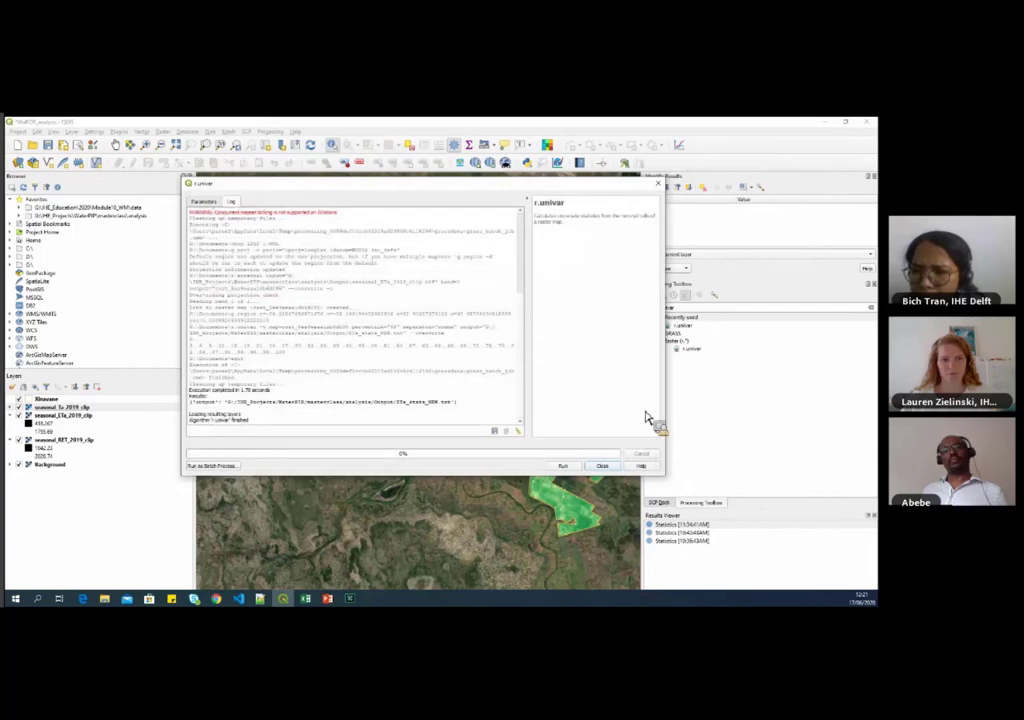
pyautogui.click(603, 467)
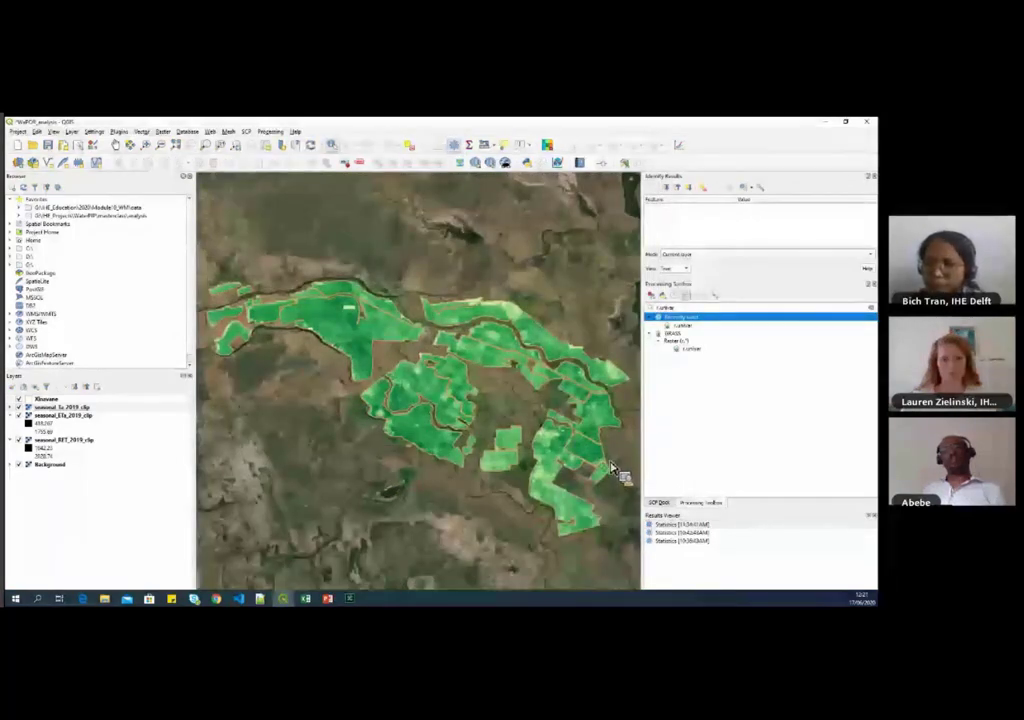
# Step: Examine the coefficient of variation and 99th percentile in the ETa_stats sheet in Excel, and recheck the indicator formulas on the PowerPoint workflow slide
pyautogui.click(303, 599)
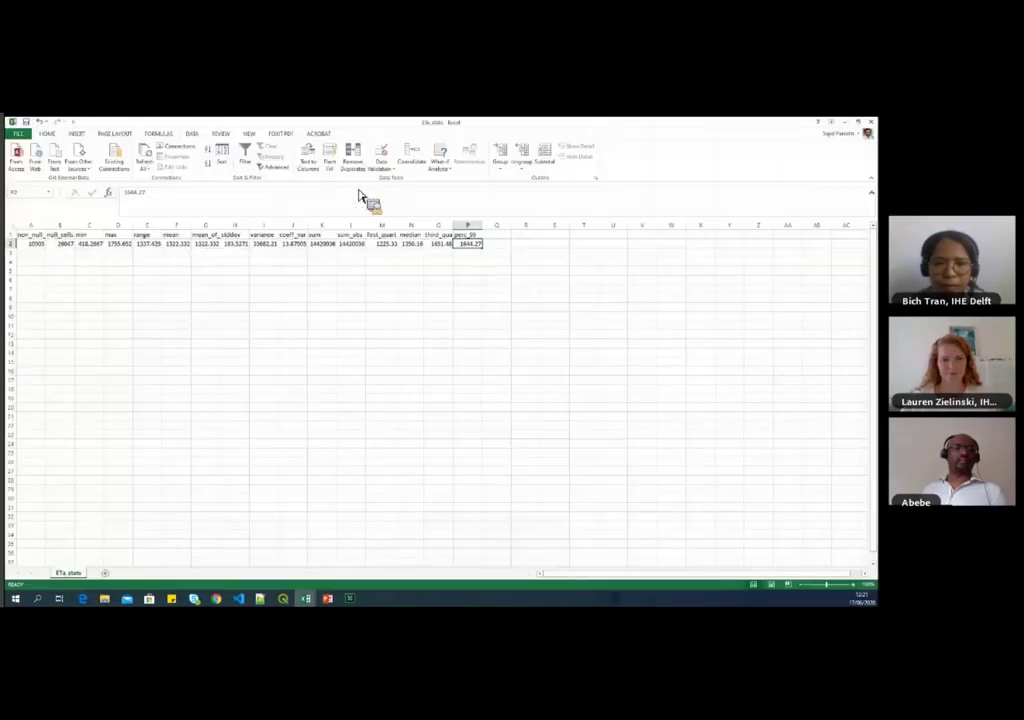
pyautogui.moveTo(40, 236); pyautogui.dragTo(459, 244)
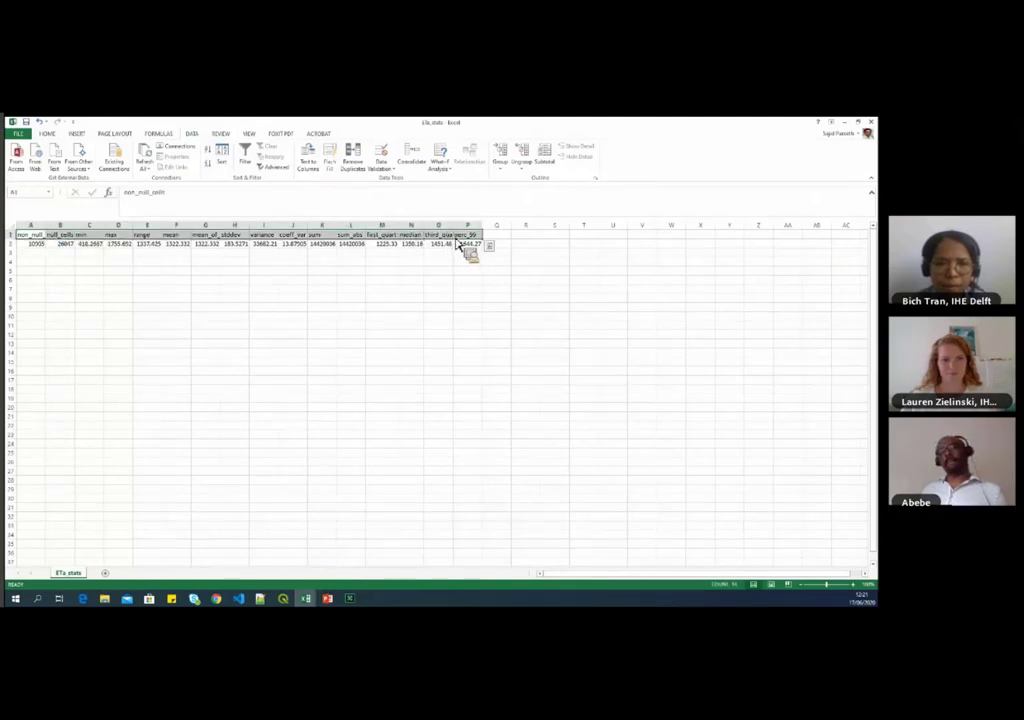
pyautogui.click(302, 245)
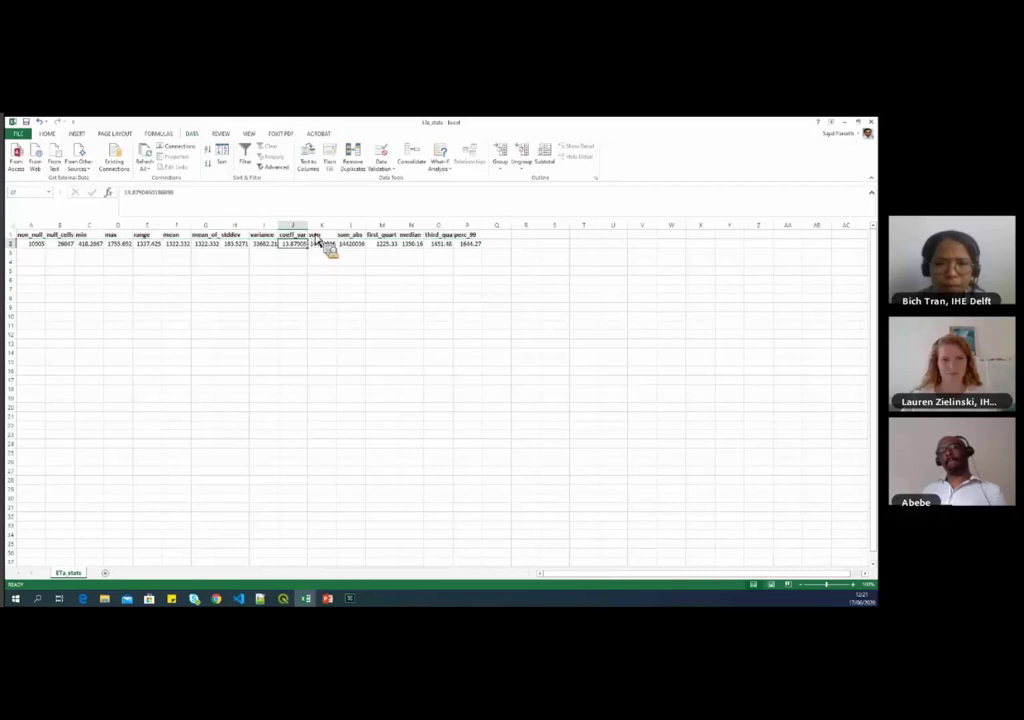
pyautogui.doubleClick(311, 233)
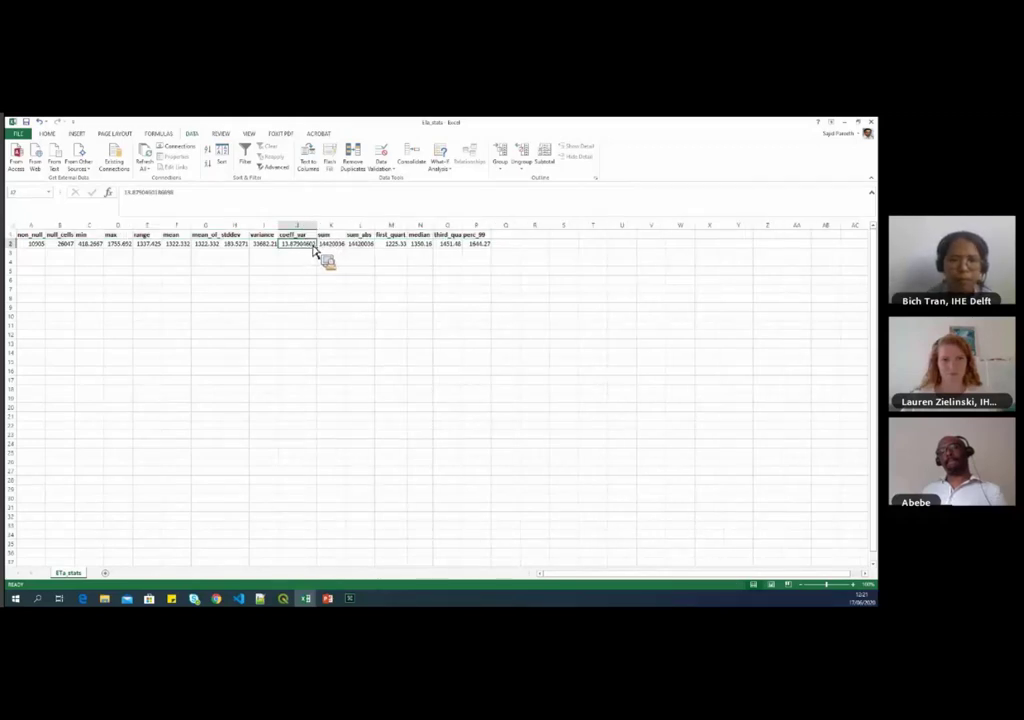
pyautogui.moveTo(482, 237); pyautogui.dragTo(490, 251)
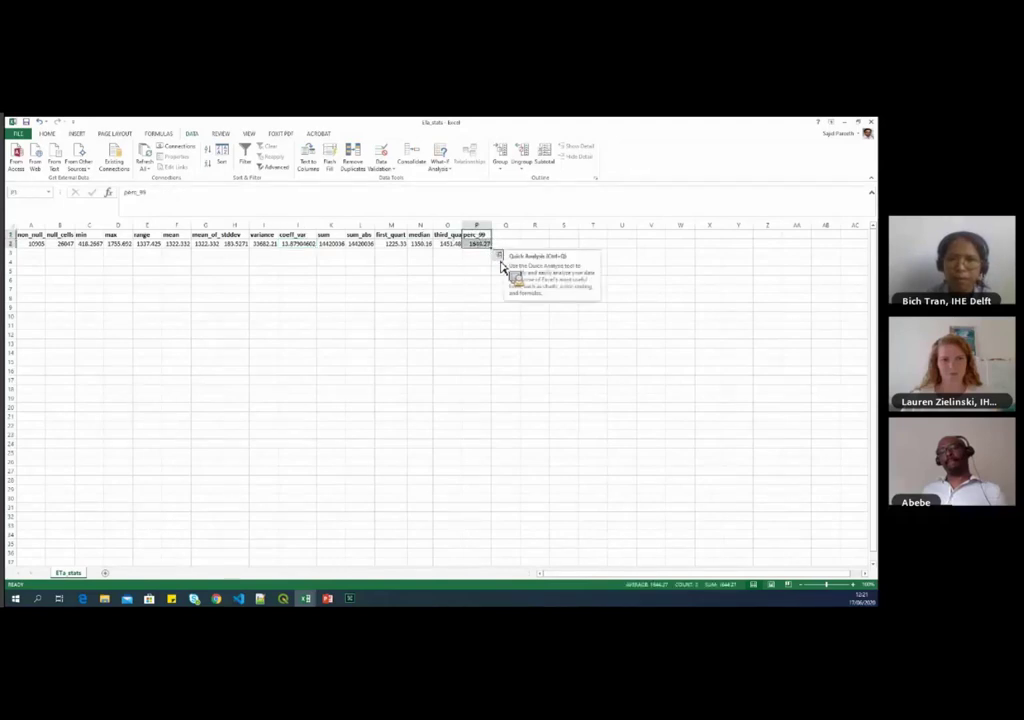
pyautogui.click(848, 133)
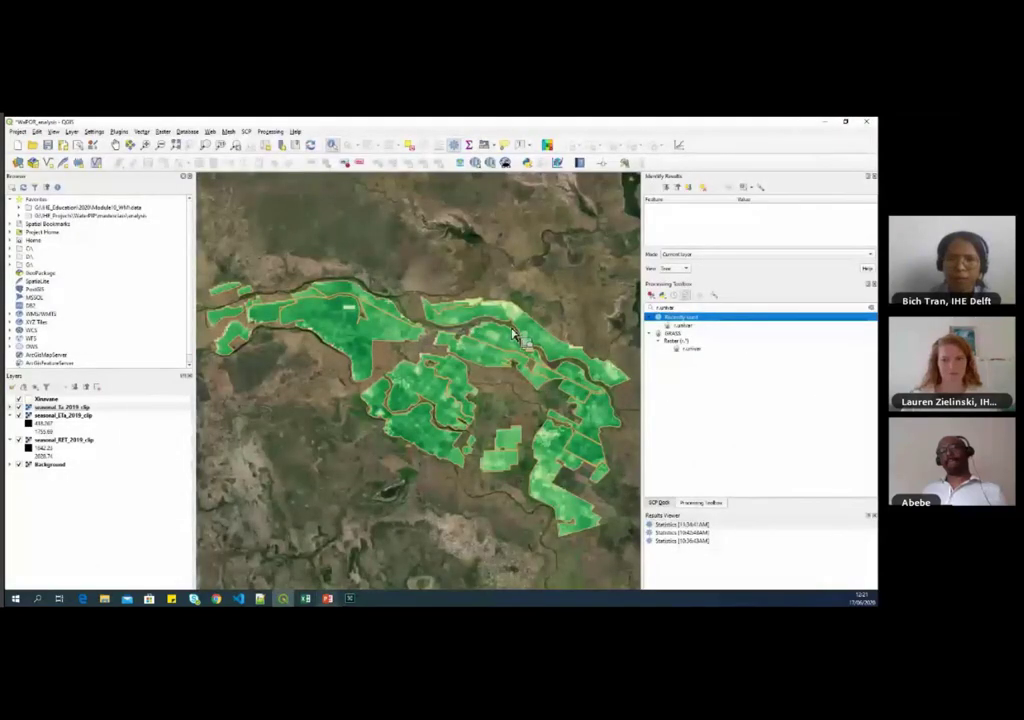
pyautogui.hotkey('alt', 'Tab')
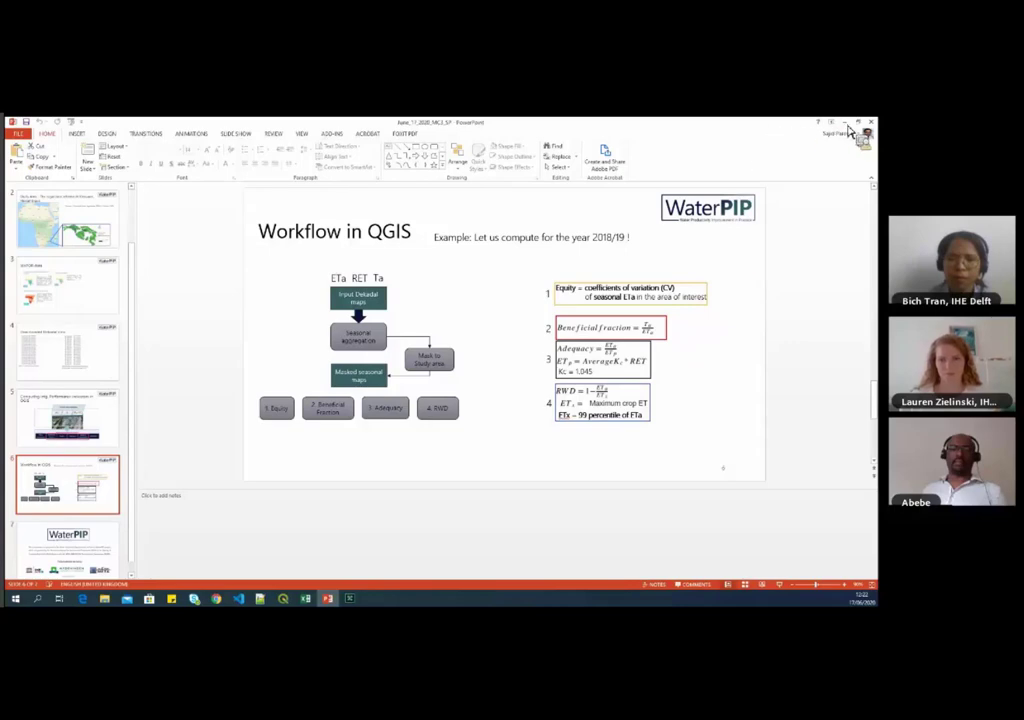
pyautogui.hotkey('alt', 'Tab')
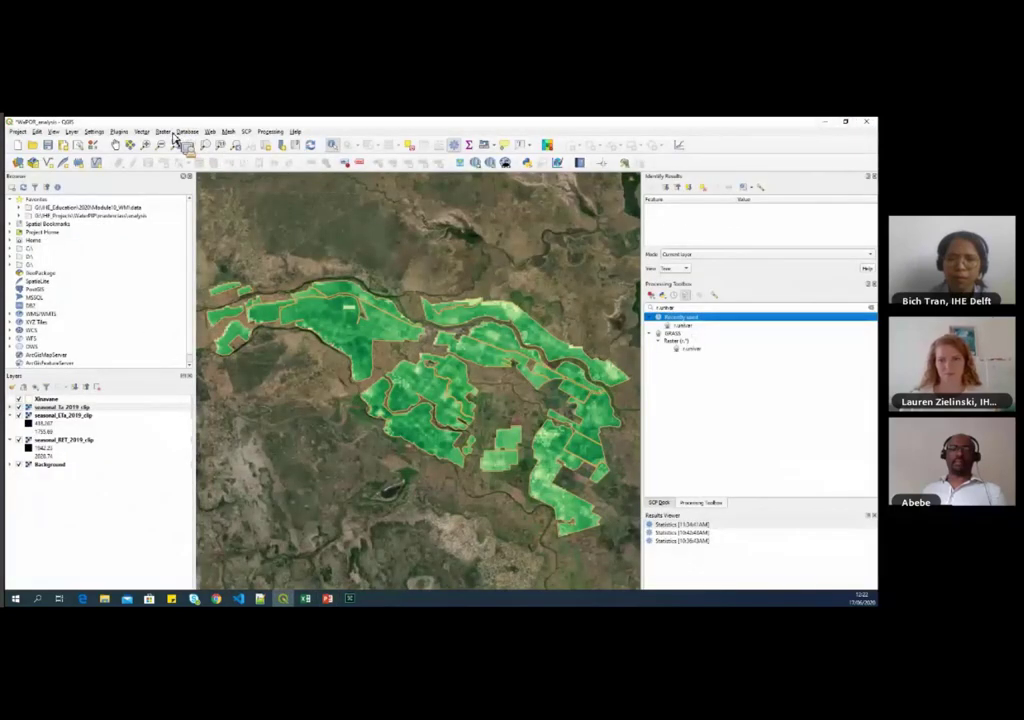
# Step: Start a Raster Calculator computation in QGIS with bf_2019_clip in the Output folder as the output layer
pyautogui.click(163, 131)
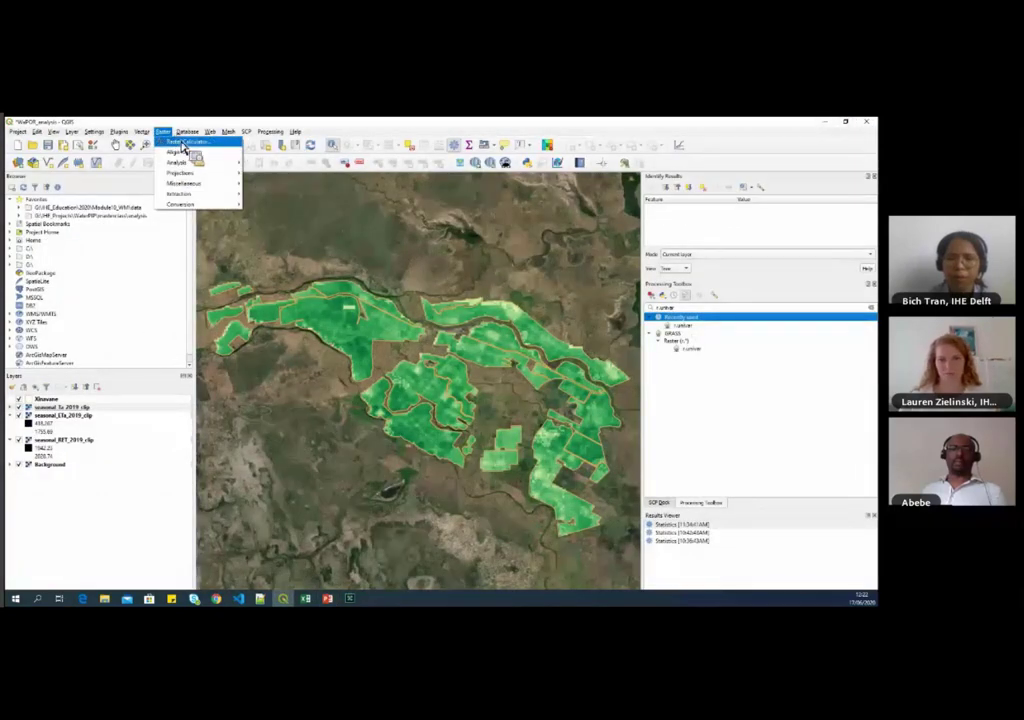
pyautogui.click(184, 145)
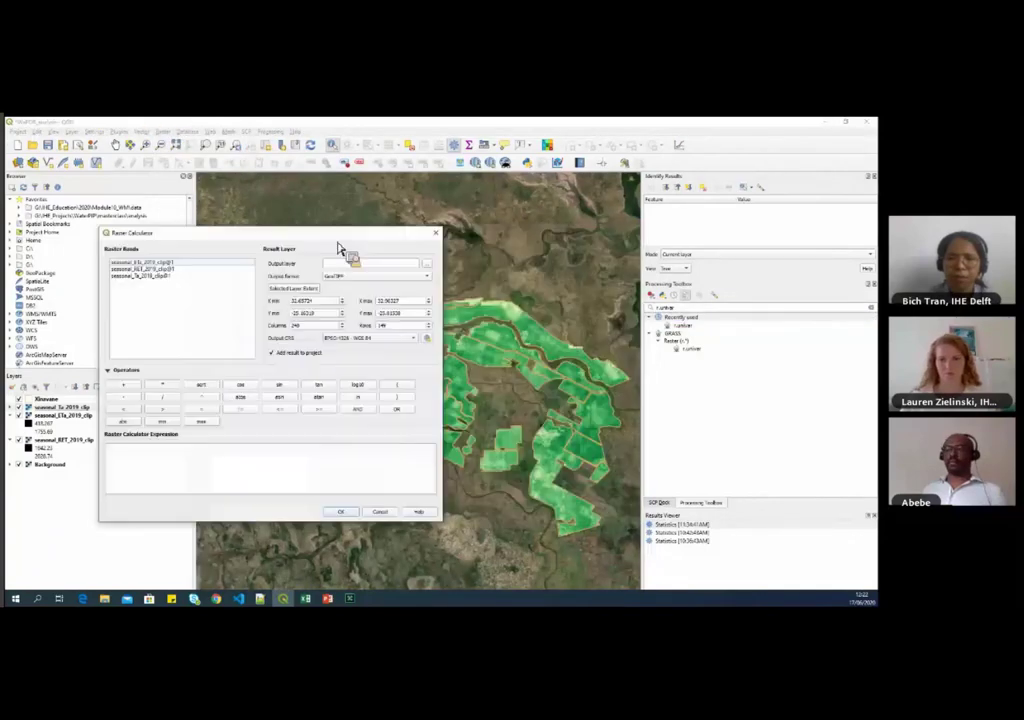
pyautogui.click(425, 264)
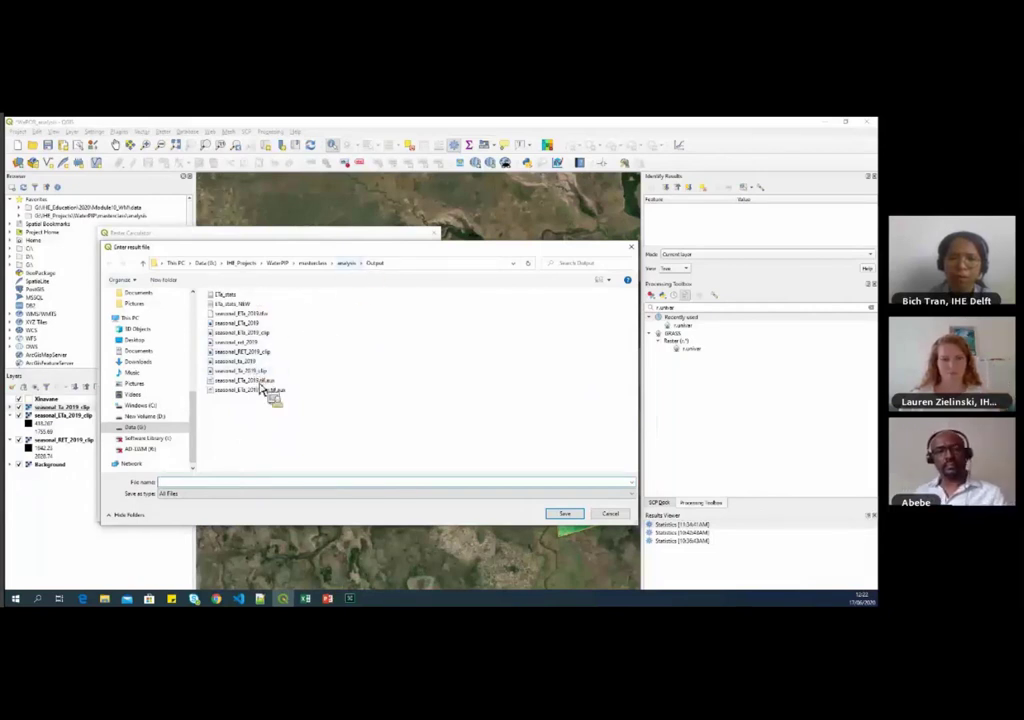
pyautogui.click(255, 372)
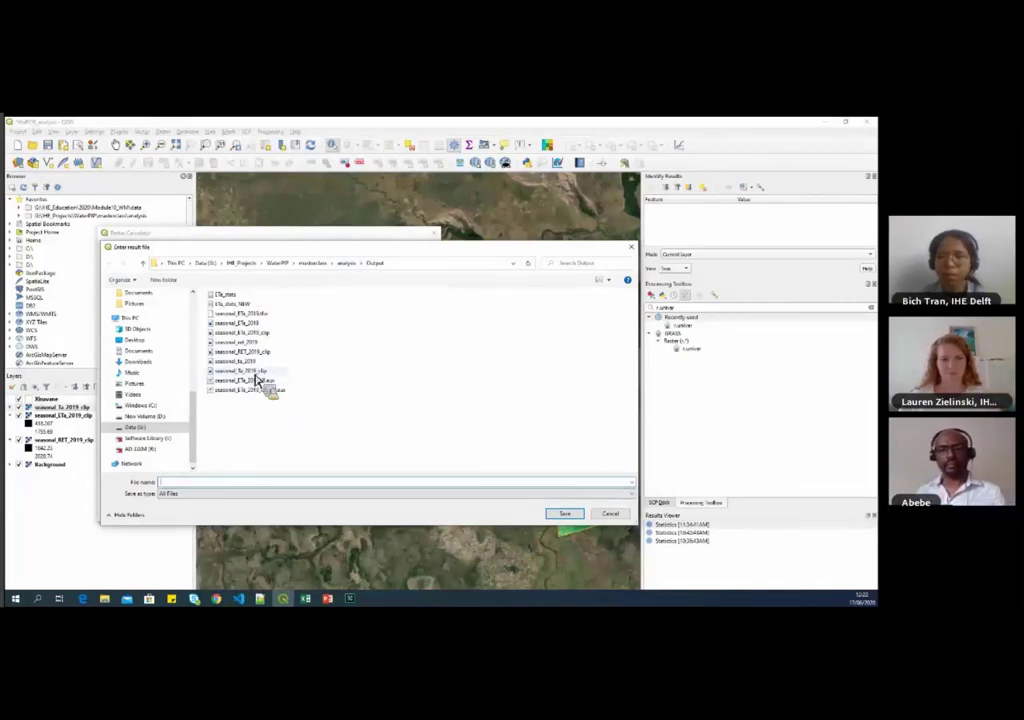
pyautogui.doubleClick(196, 483)
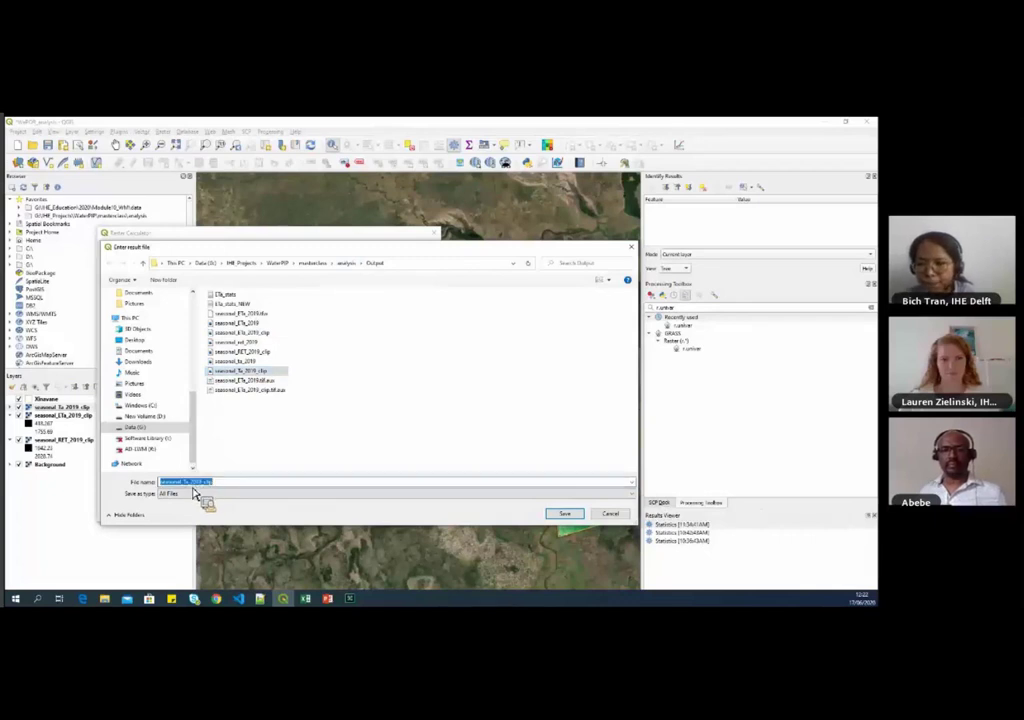
pyautogui.moveTo(193, 487); pyautogui.dragTo(126, 487)
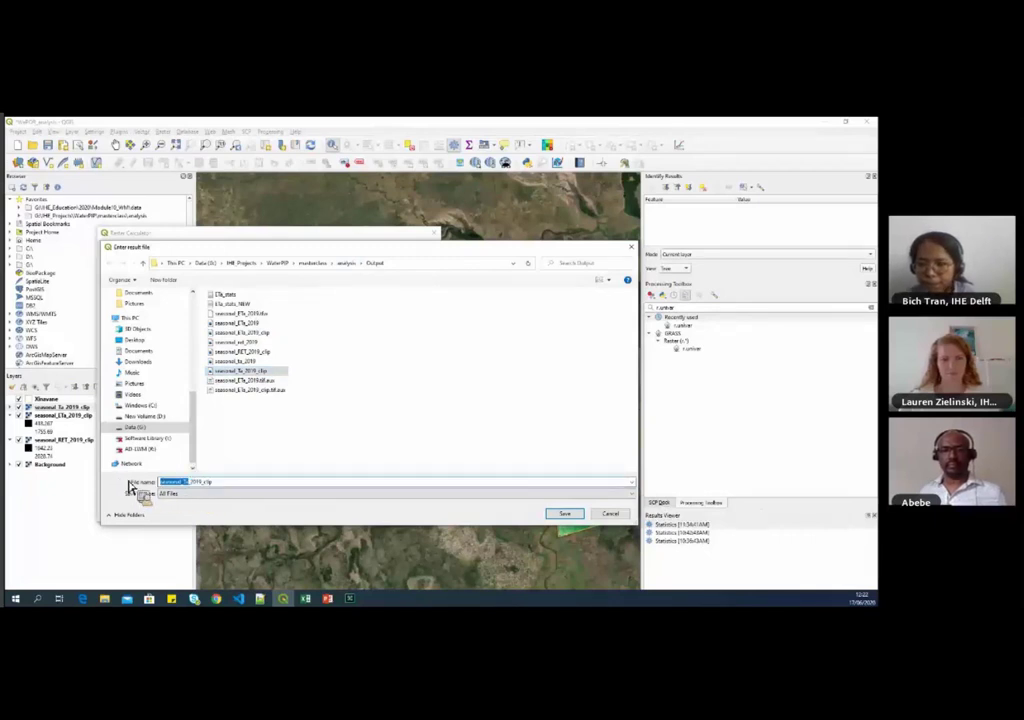
pyautogui.write('Ef')
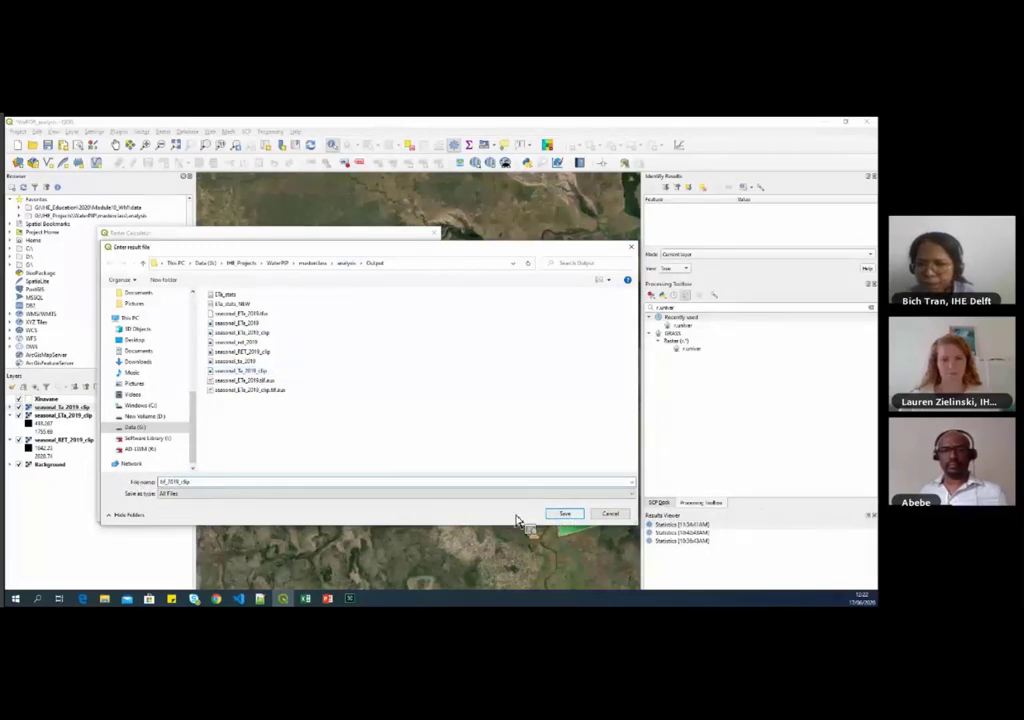
pyautogui.click(565, 513)
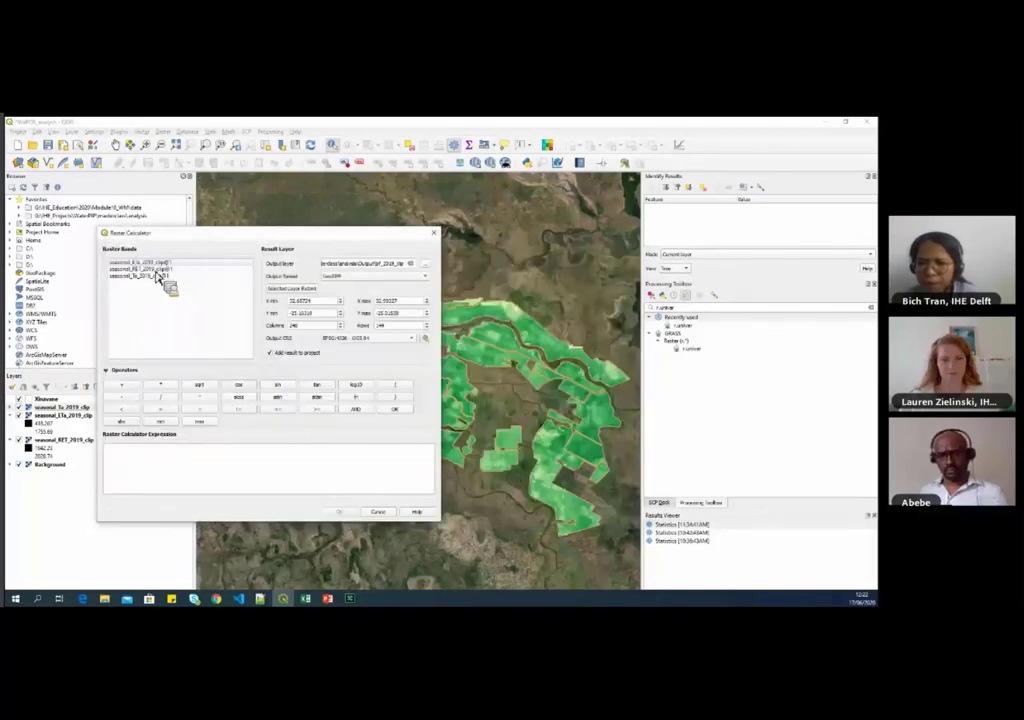
# Step: Build the beneficial fraction expression "seasonal_Ta_2019_clip@1" / "seasonal_ETa_2019_clip@1" in the Raster Calculator
pyautogui.moveTo(160, 283); pyautogui.dragTo(188, 480)
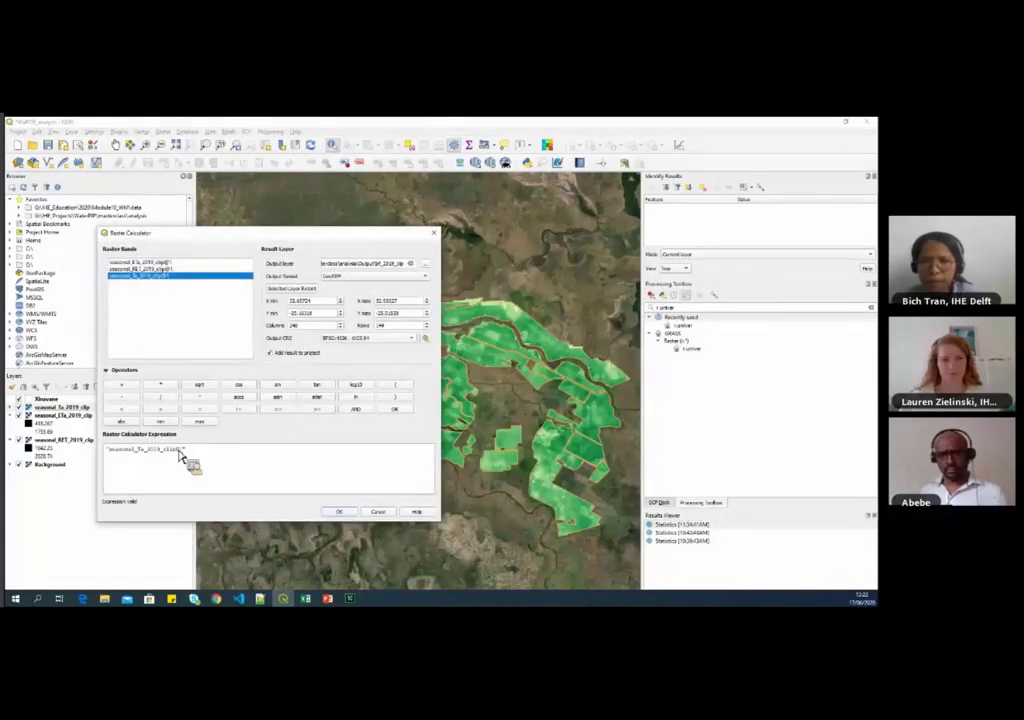
pyautogui.click(160, 397)
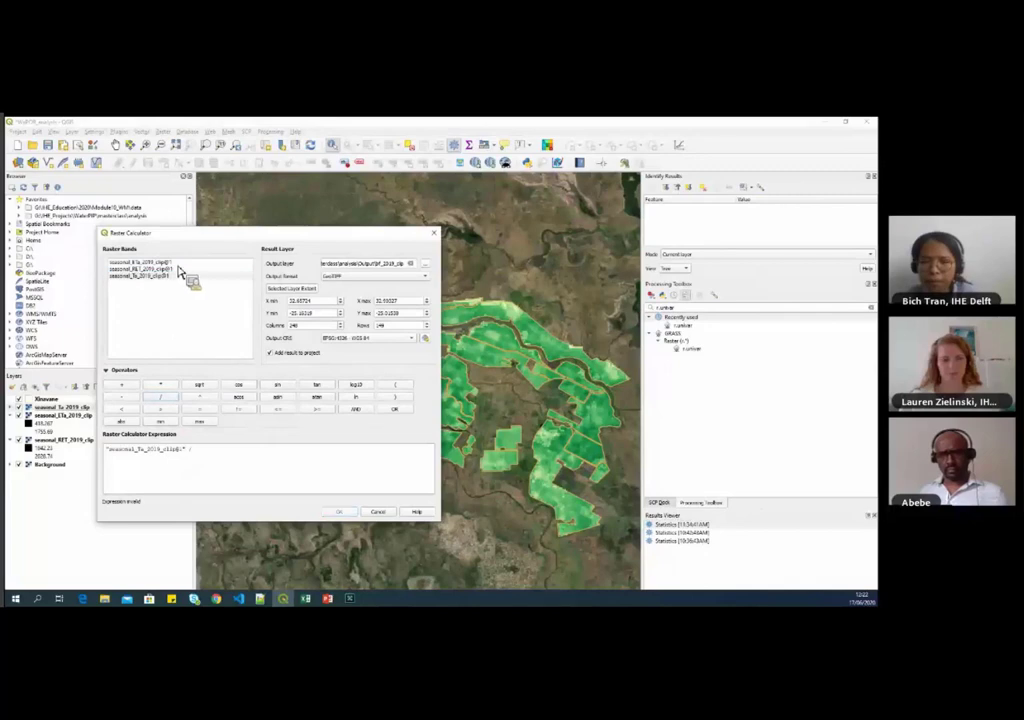
pyautogui.moveTo(178, 275); pyautogui.dragTo(170, 455)
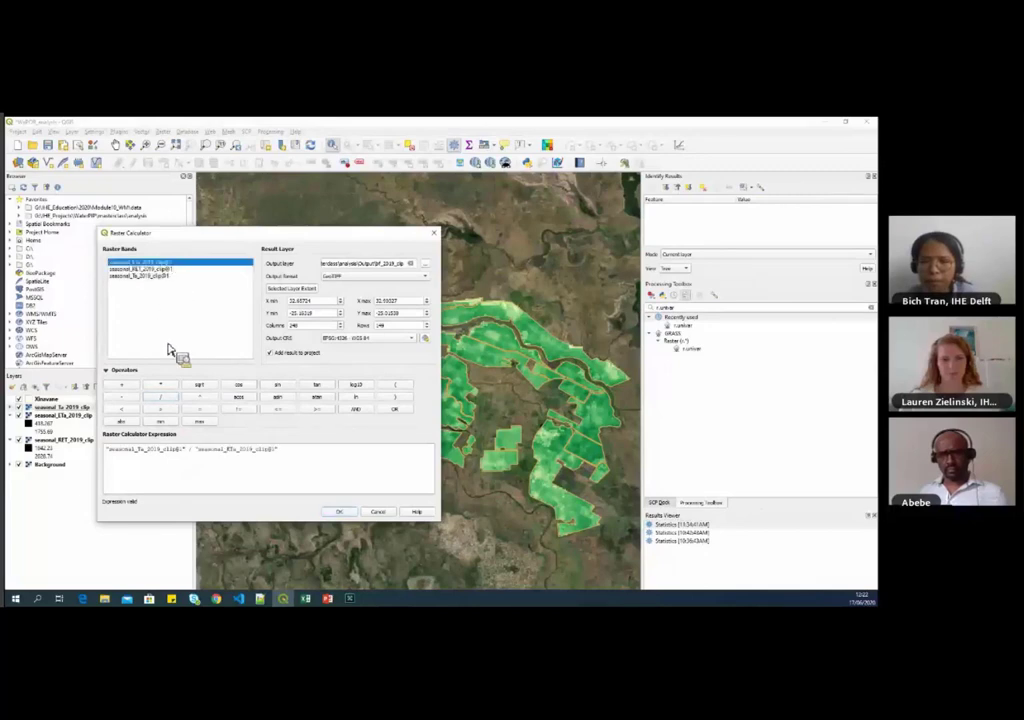
# Step: Run the beneficial fraction calculation and style the bf_2019_clip layer as singleband pseudocolor with the RdBu color ramp
pyautogui.click(339, 512)
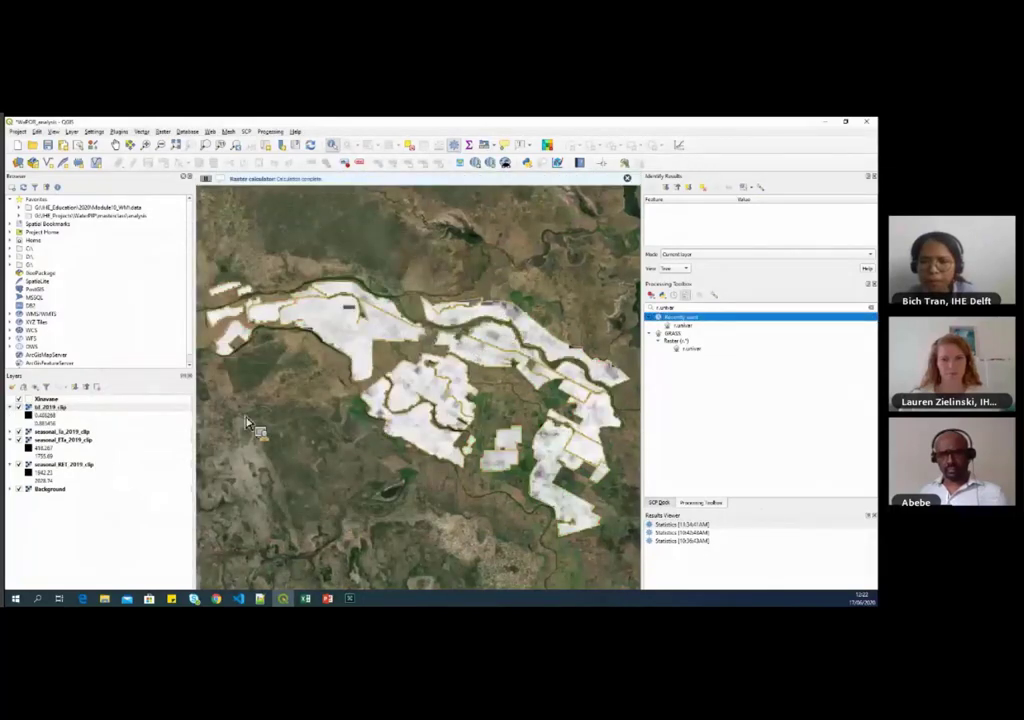
pyautogui.click(61, 409)
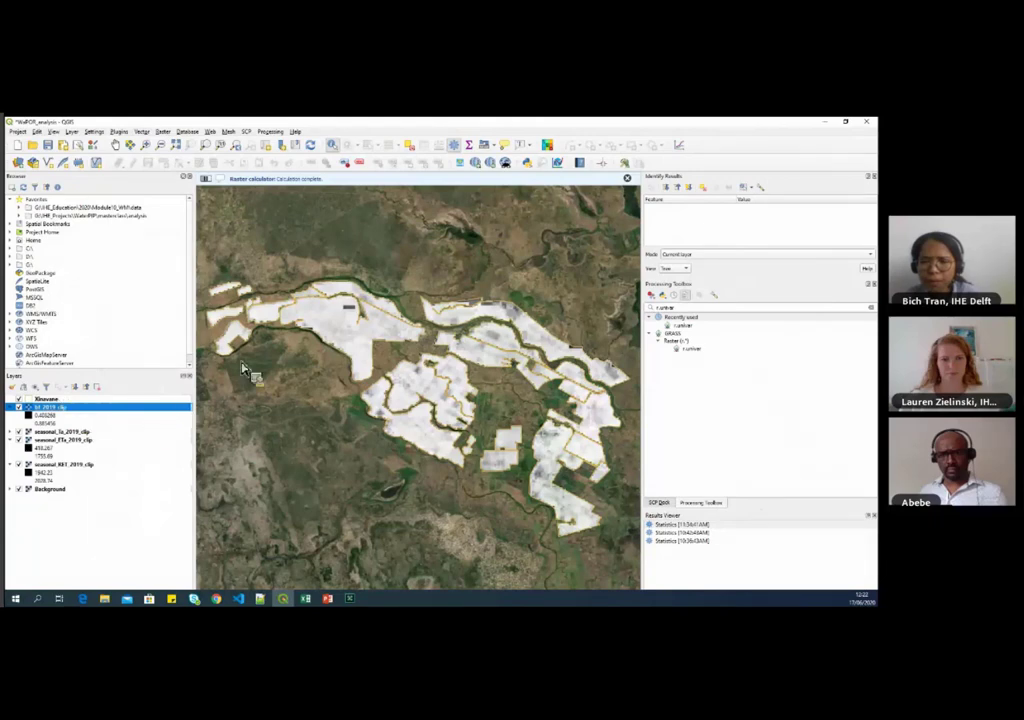
pyautogui.doubleClick(96, 412)
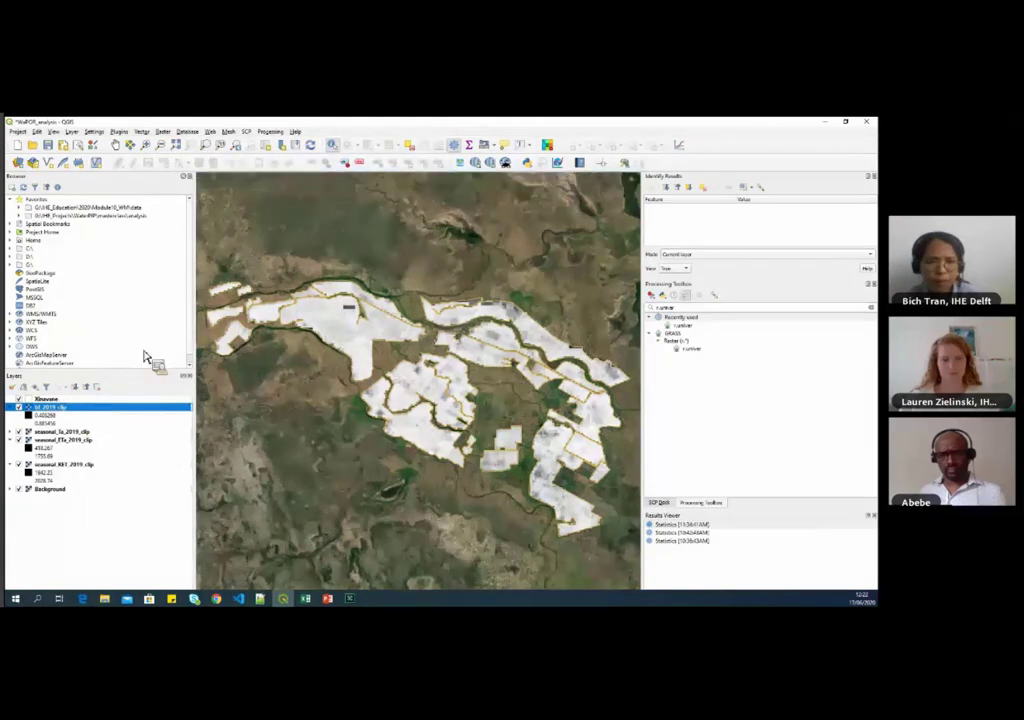
pyautogui.click(300, 208)
pyautogui.click(304, 226)
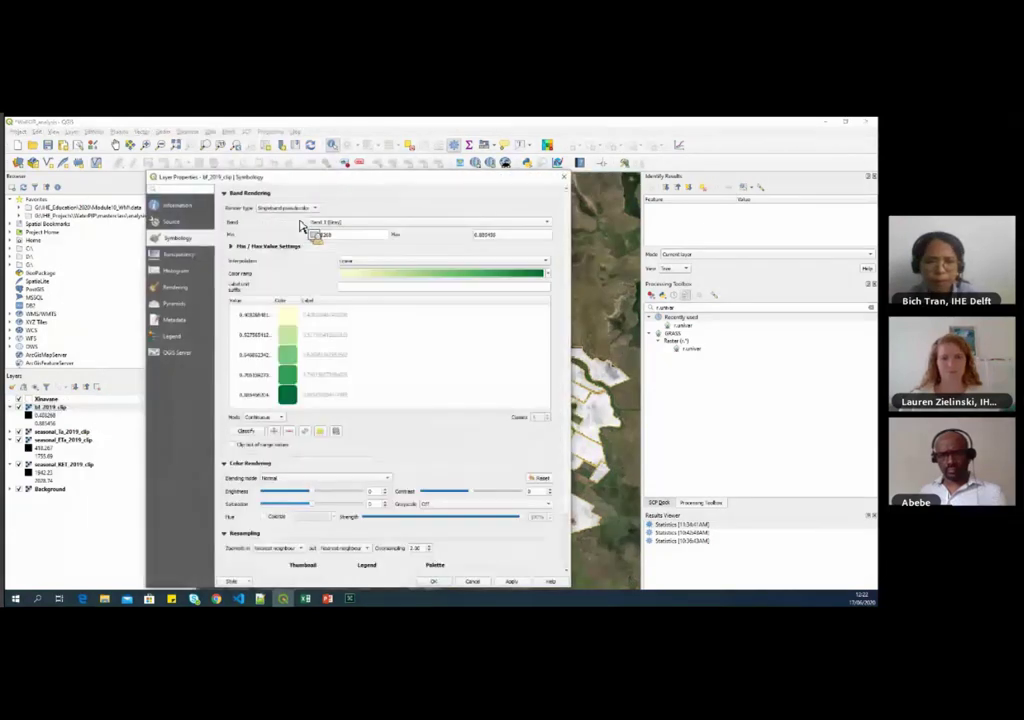
pyautogui.click(545, 274)
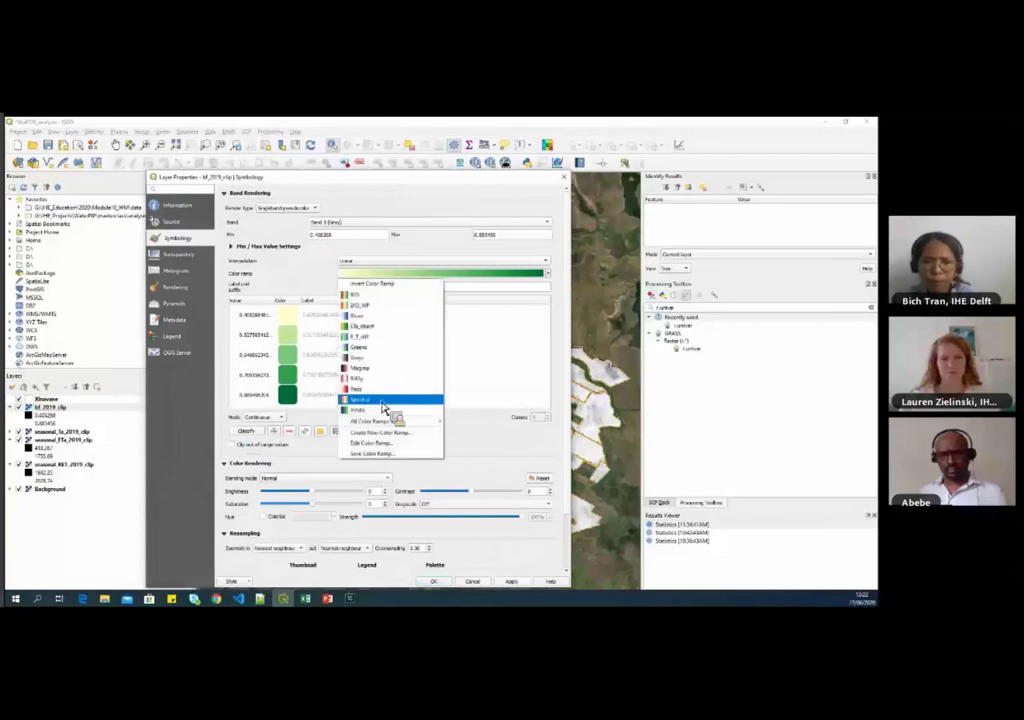
pyautogui.moveTo(415, 420)
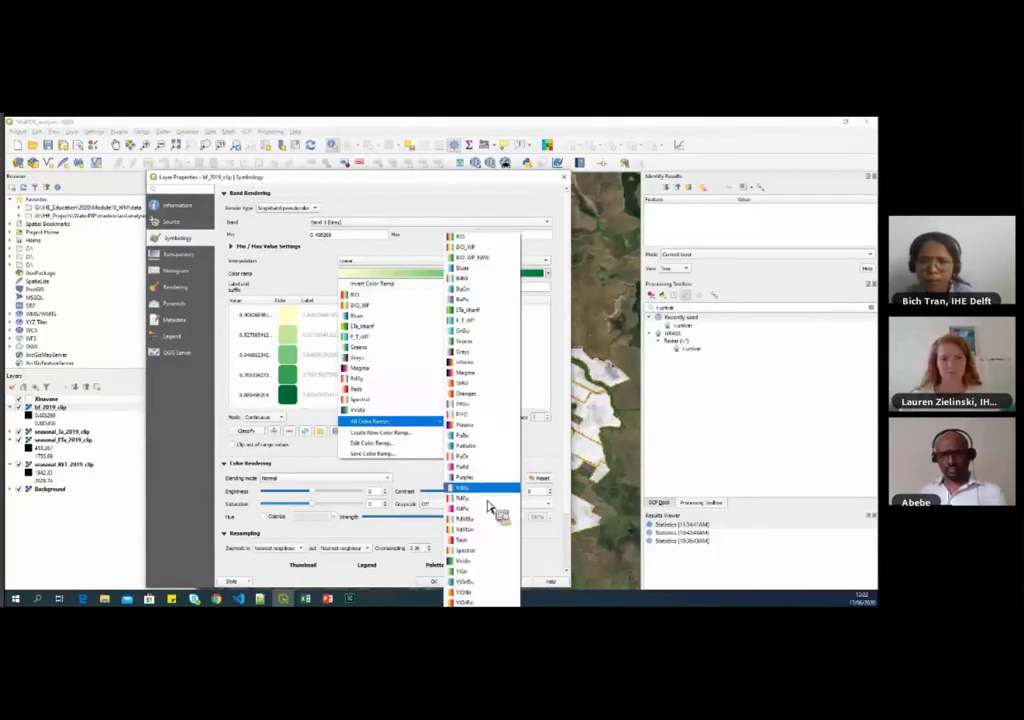
pyautogui.click(487, 485)
pyautogui.click(511, 581)
pyautogui.click(433, 581)
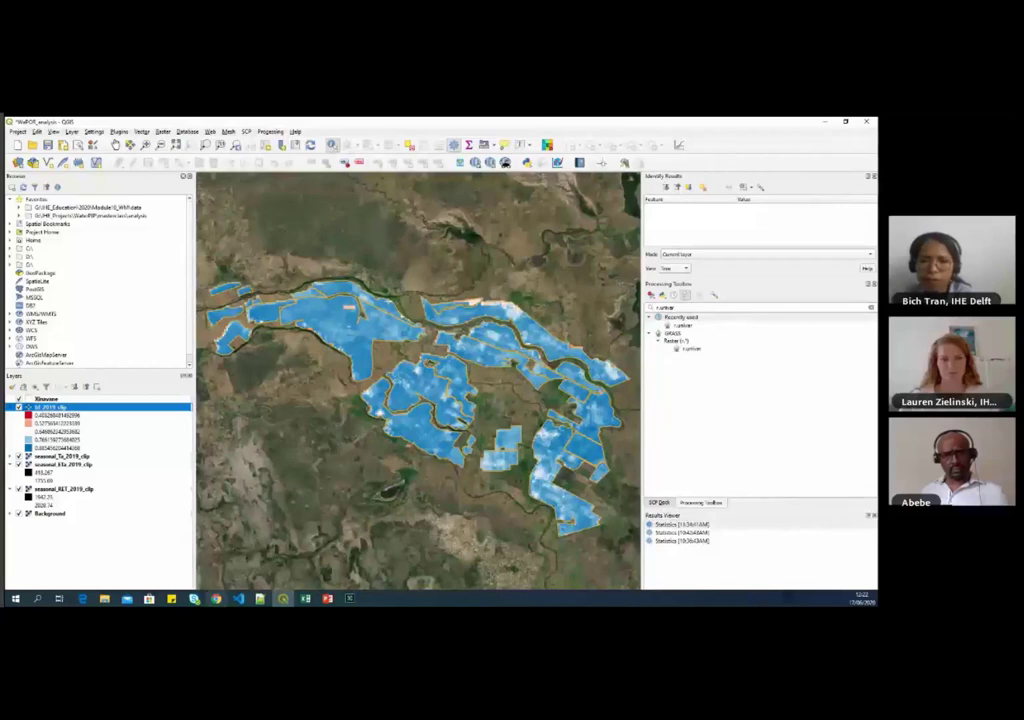
# Step: Check the adequacy formula on the PowerPoint workflow slide and start a QGIS Raster Calculator computation with seasonal_ETp_2019_clip in the Output folder as output layer
pyautogui.click(330, 600)
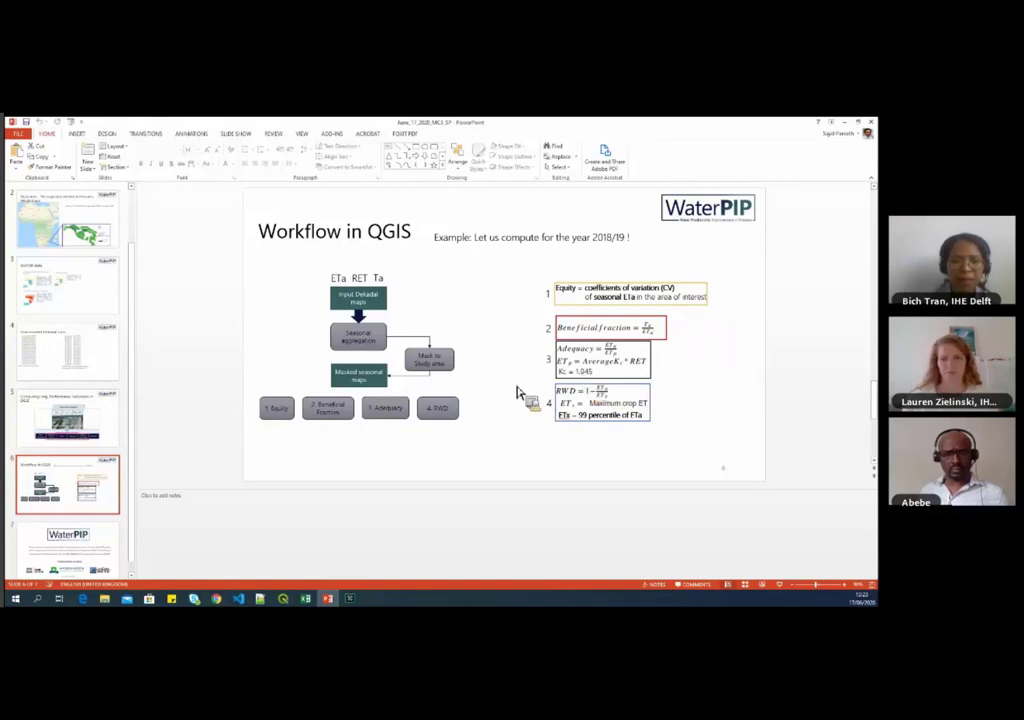
pyautogui.click(288, 599)
pyautogui.click(163, 131)
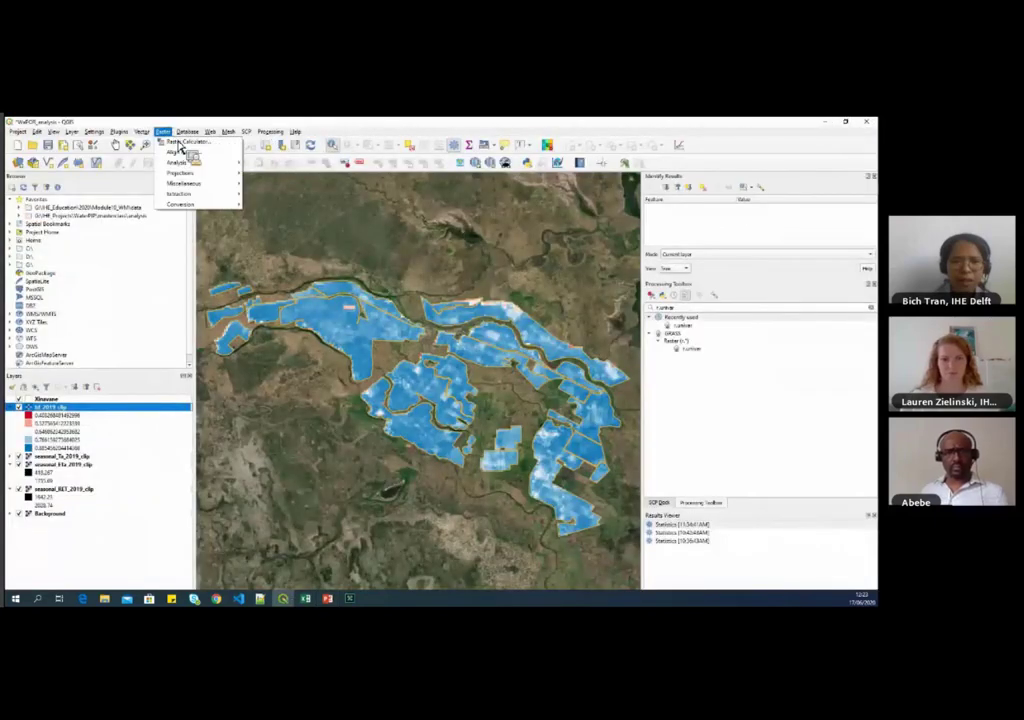
pyautogui.click(183, 142)
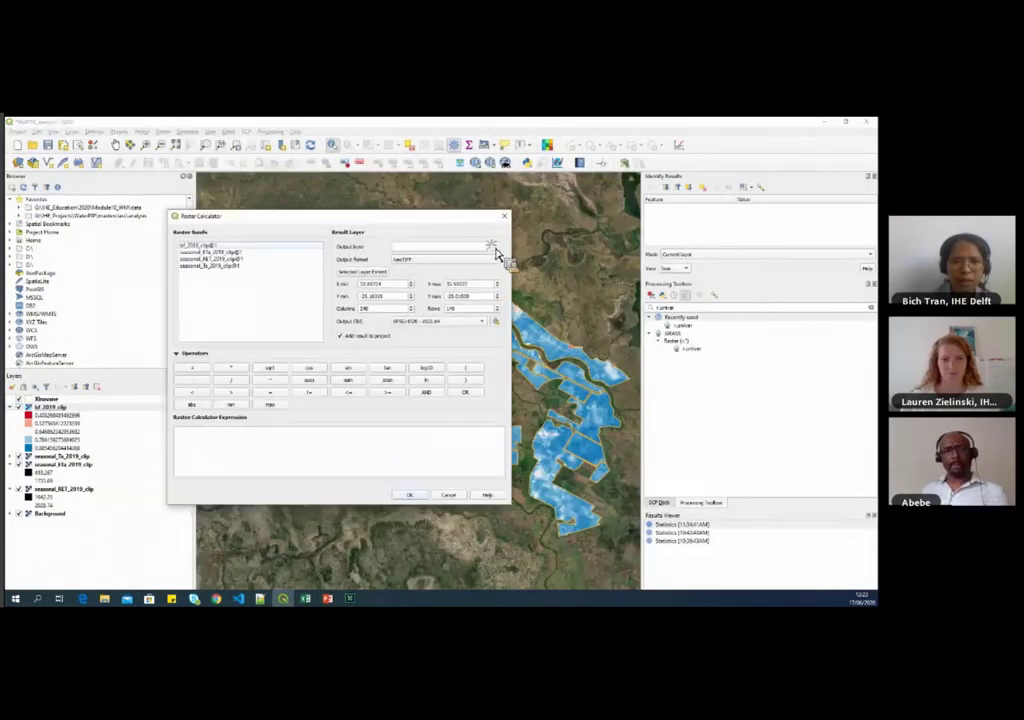
pyautogui.click(493, 249)
pyautogui.moveTo(333, 362); pyautogui.dragTo(409, 361)
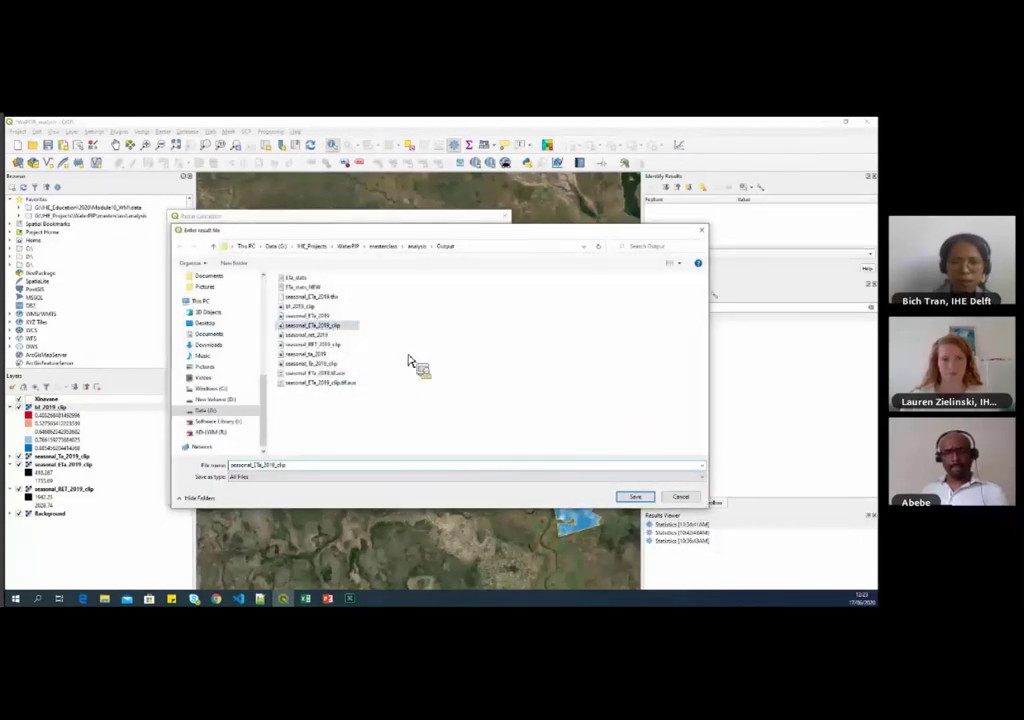
pyautogui.click(626, 495)
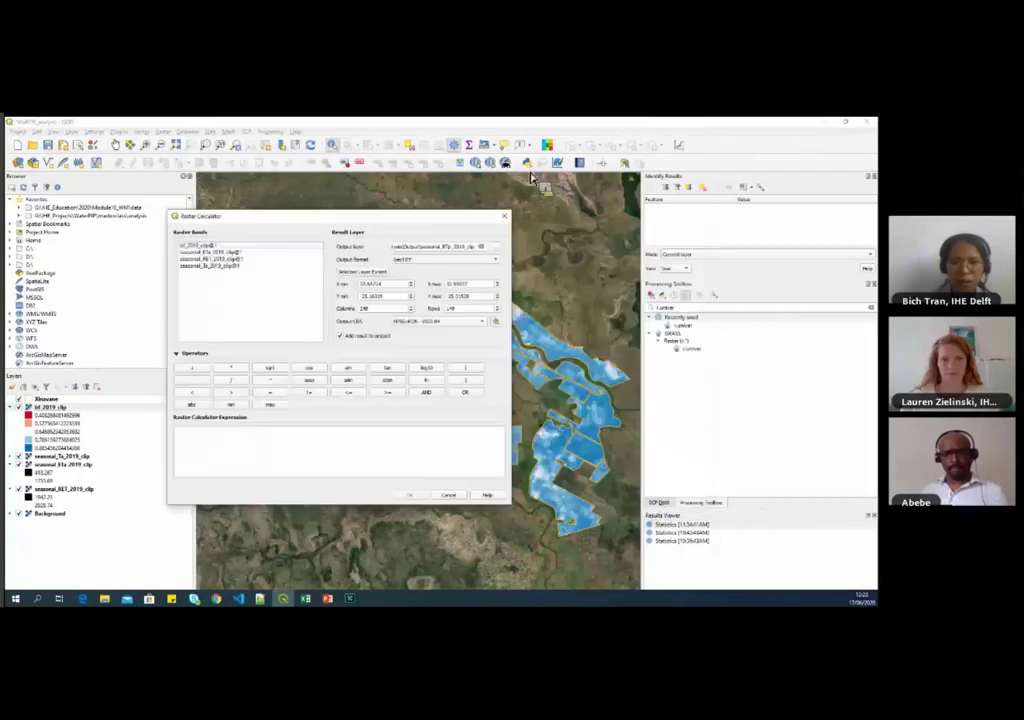
# Step: Compute potential ET with the expression "seasonal_RET_2019_clip@1" * 1.045 in the Raster Calculator
pyautogui.doubleClick(232, 260)
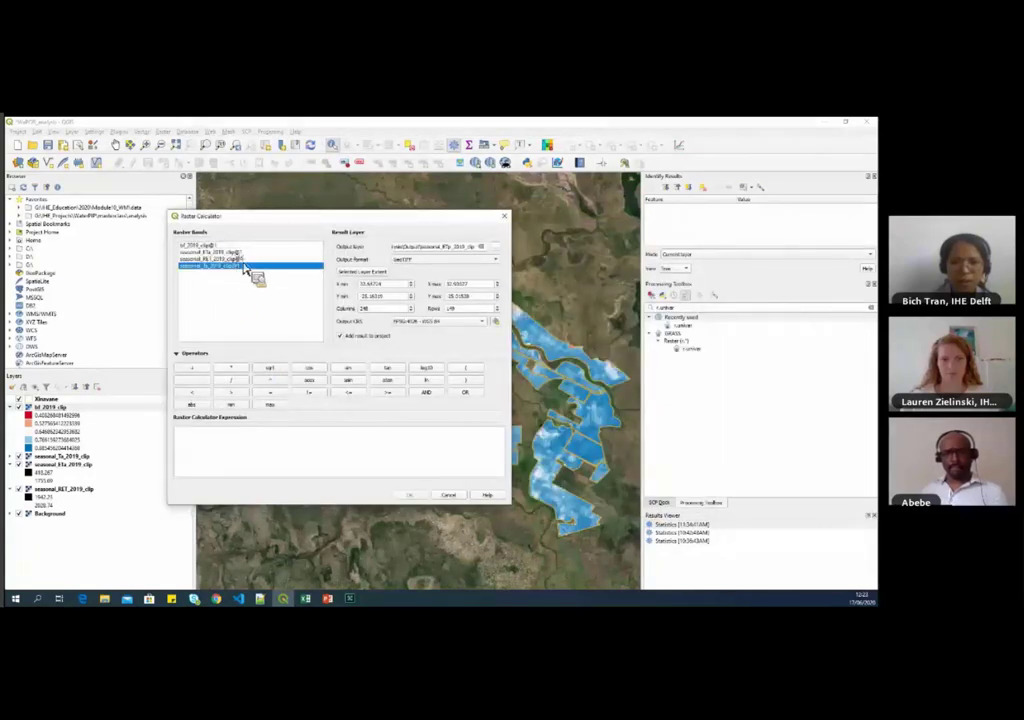
pyautogui.click(231, 368)
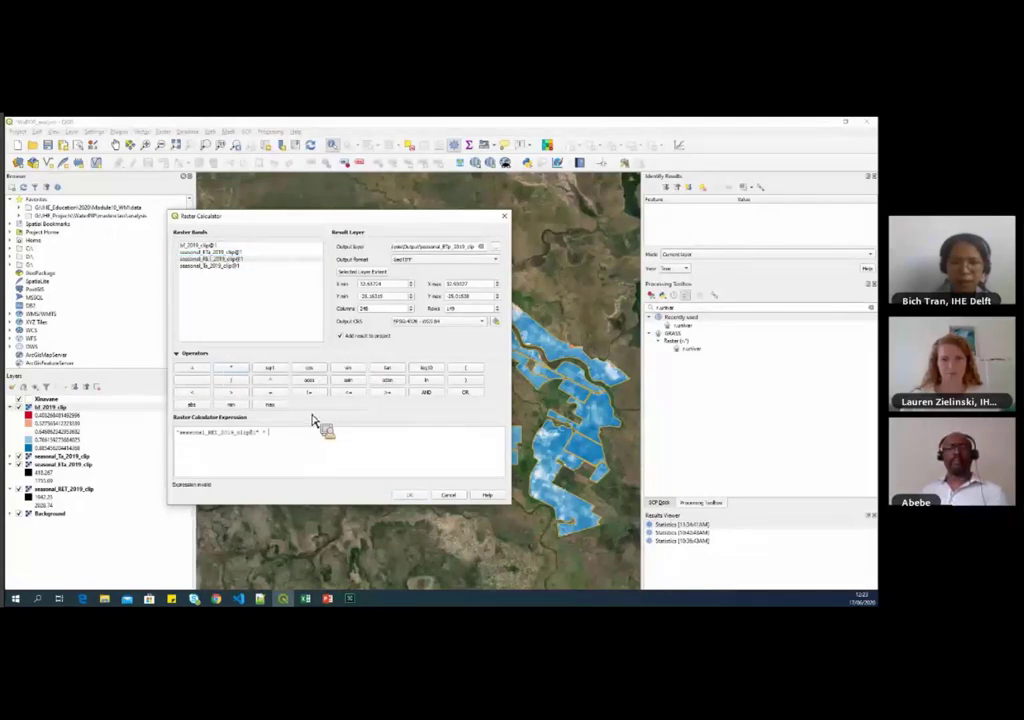
pyautogui.write('1.095')
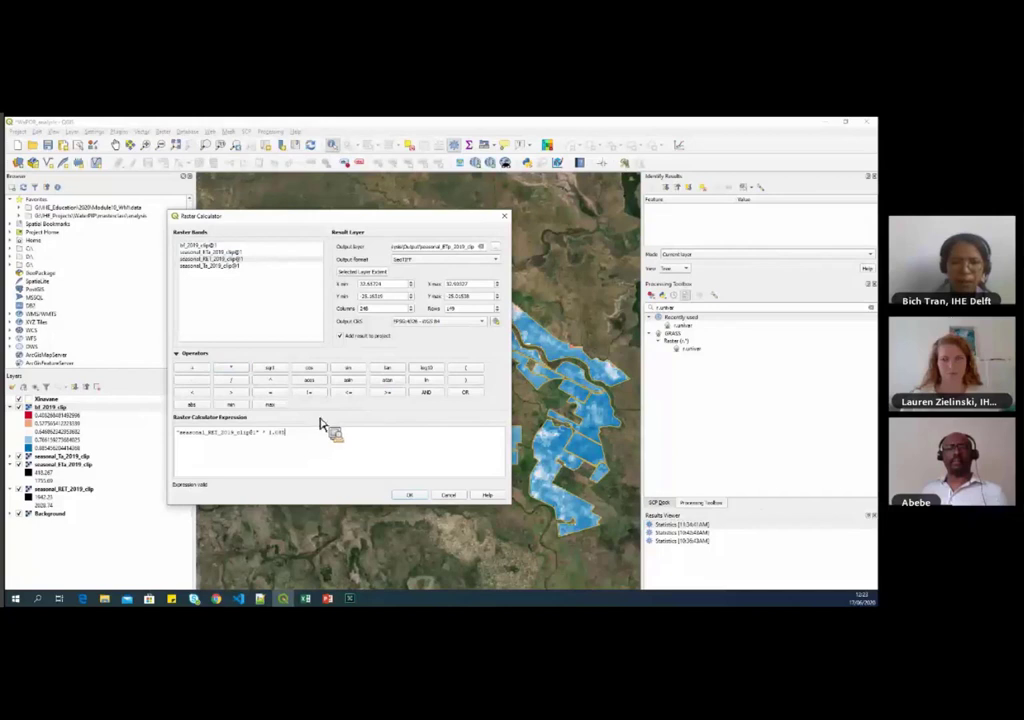
pyautogui.click(412, 496)
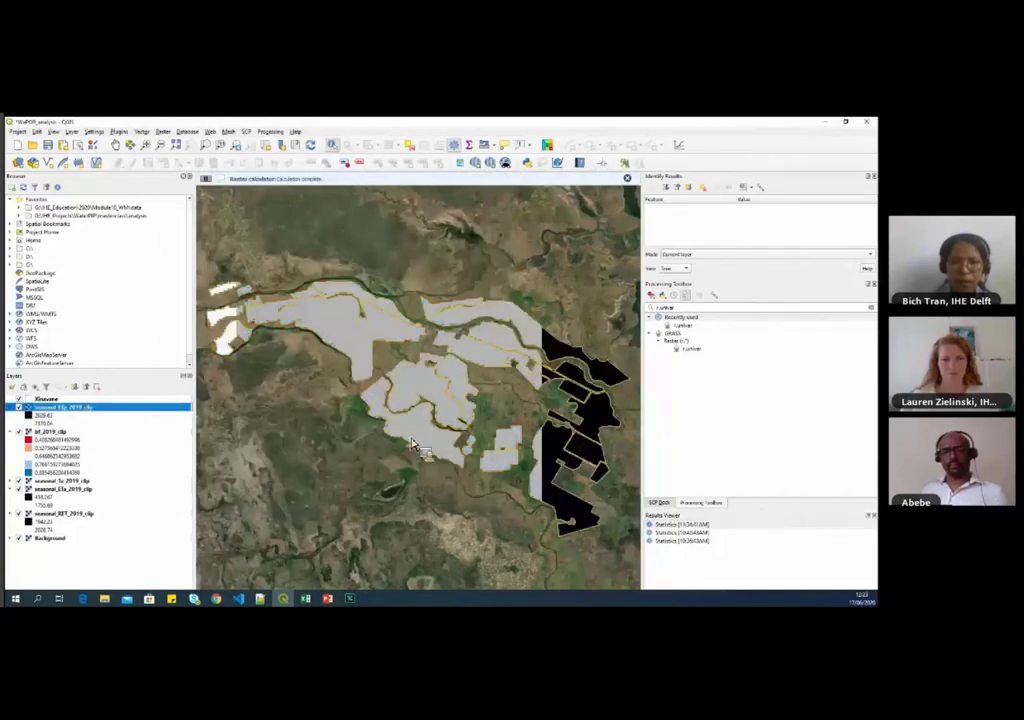
# Step: Compute adequacy in the Raster Calculator as "seasonal_ETa_2019_clip@1" / "seasonal_ETp_2019_clip@1", saving the output layer as Adequacy_2019 in the Output folder
pyautogui.click(162, 132)
pyautogui.click(180, 141)
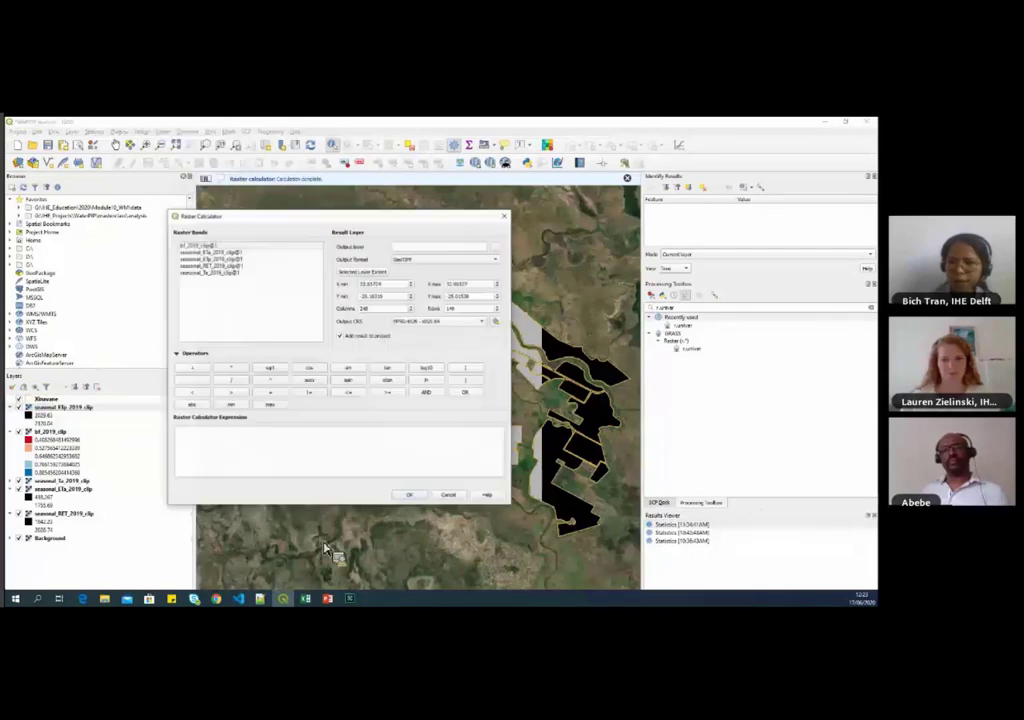
pyautogui.click(326, 598)
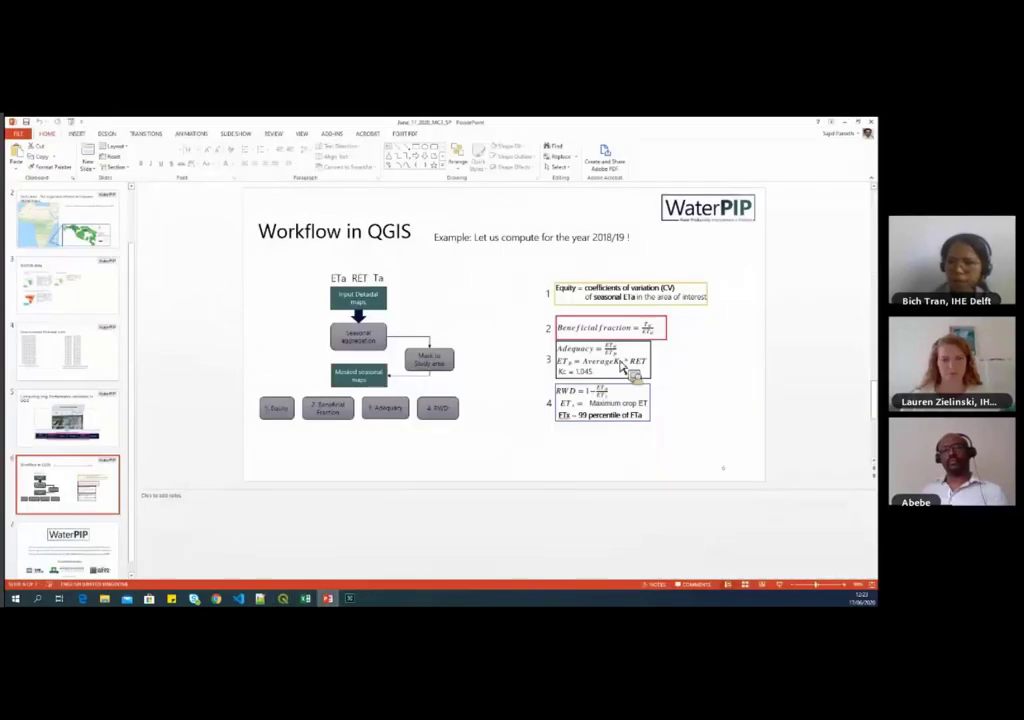
pyautogui.click(846, 121)
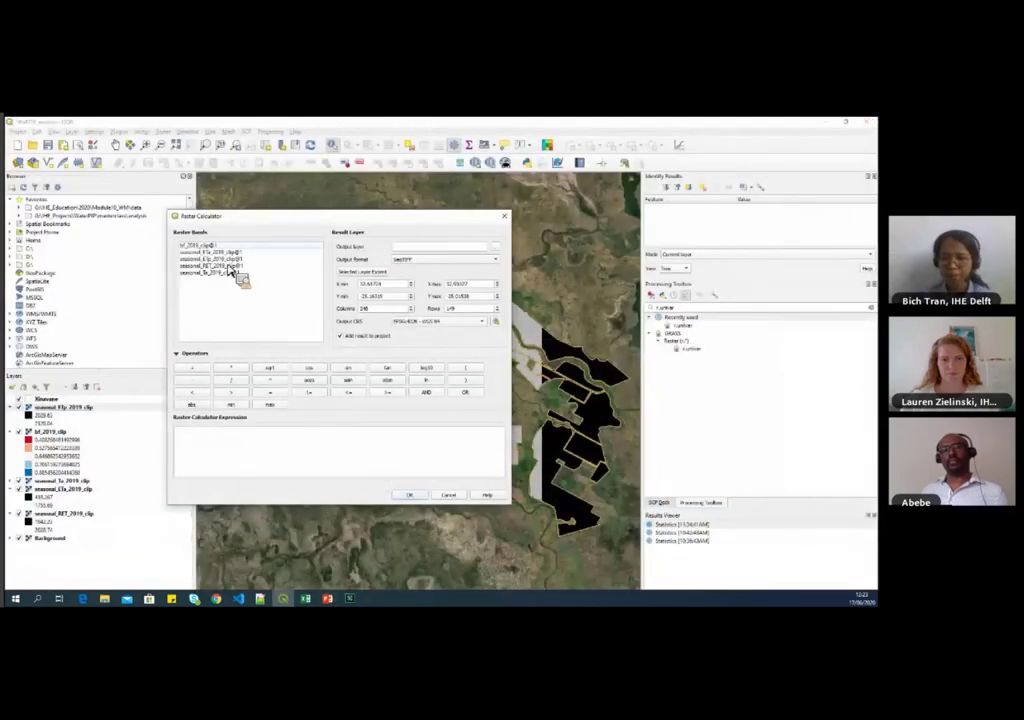
pyautogui.doubleClick(240, 252)
pyautogui.click(232, 381)
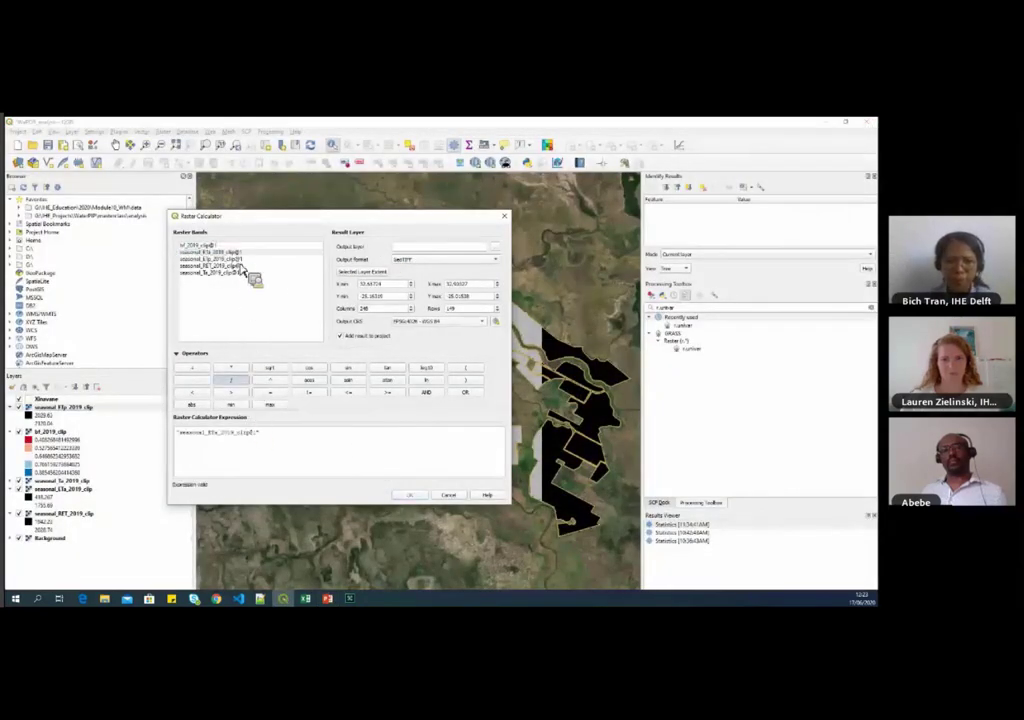
pyautogui.doubleClick(220, 259)
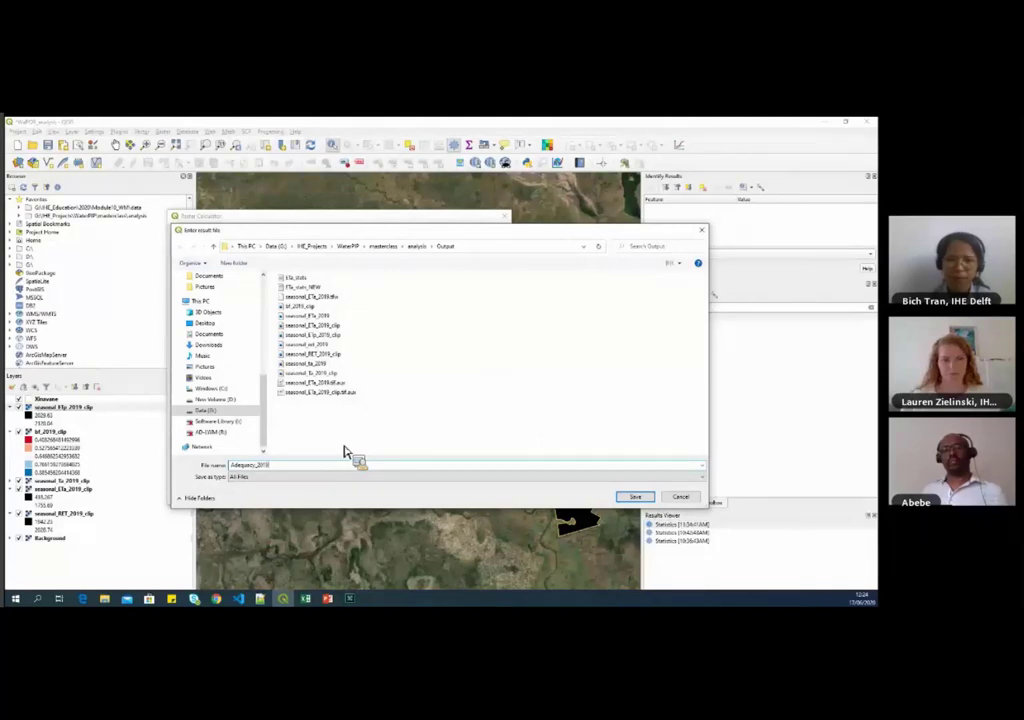
pyautogui.press('Return')
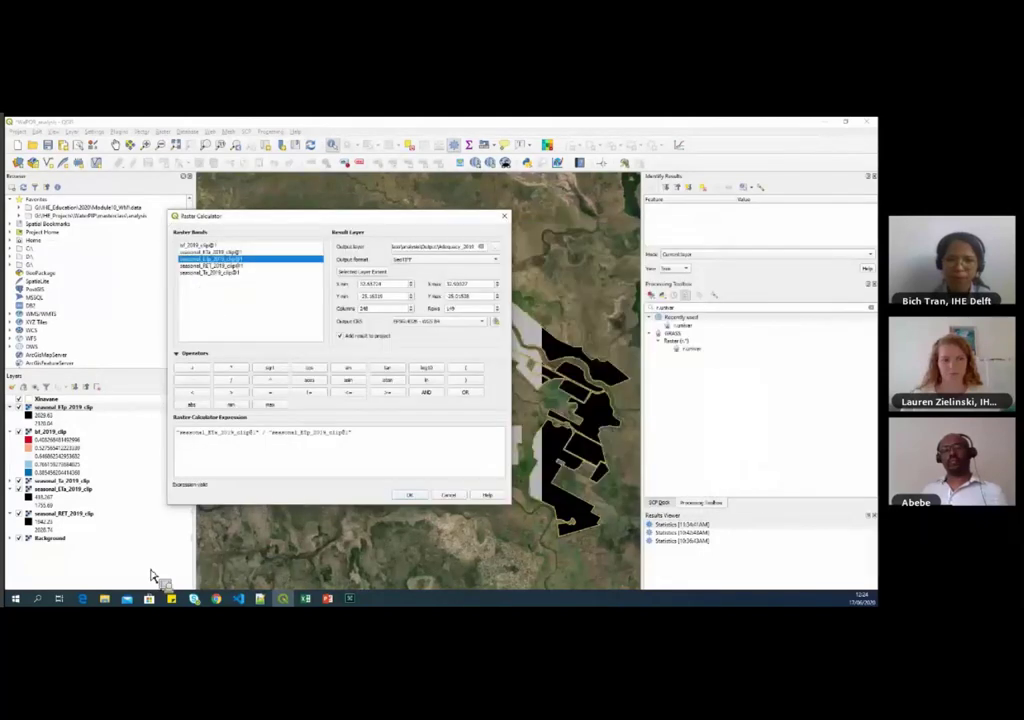
pyautogui.click(424, 496)
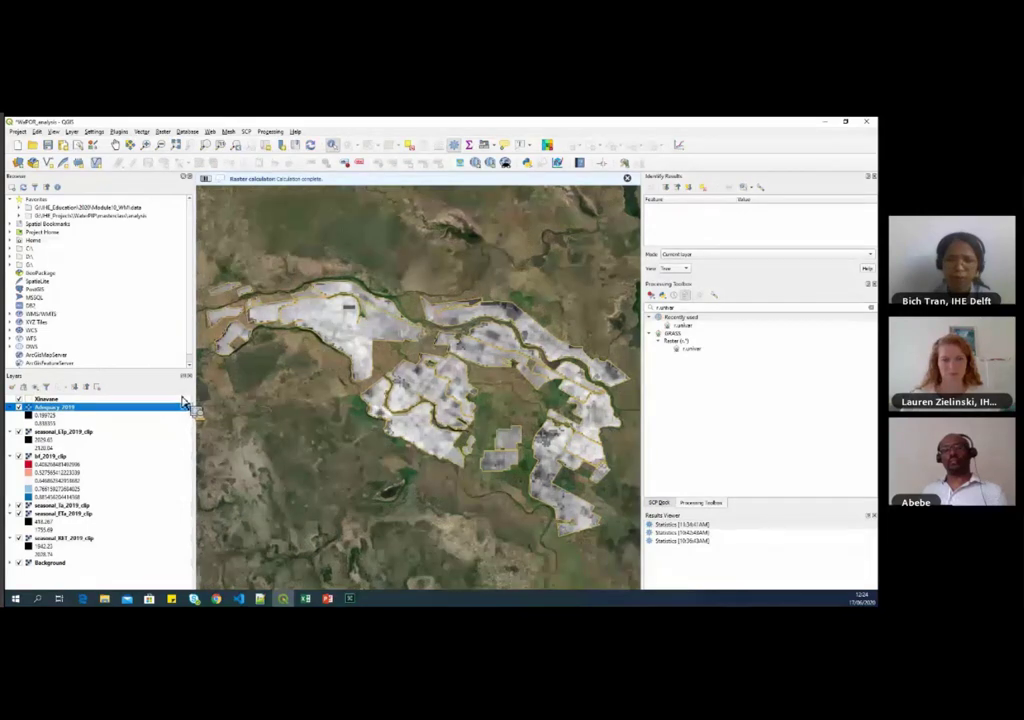
# Step: Run Raster layer statistics on Adequacy_2019, check the mean in the log and close the dialog
pyautogui.doubleClick(688, 309)
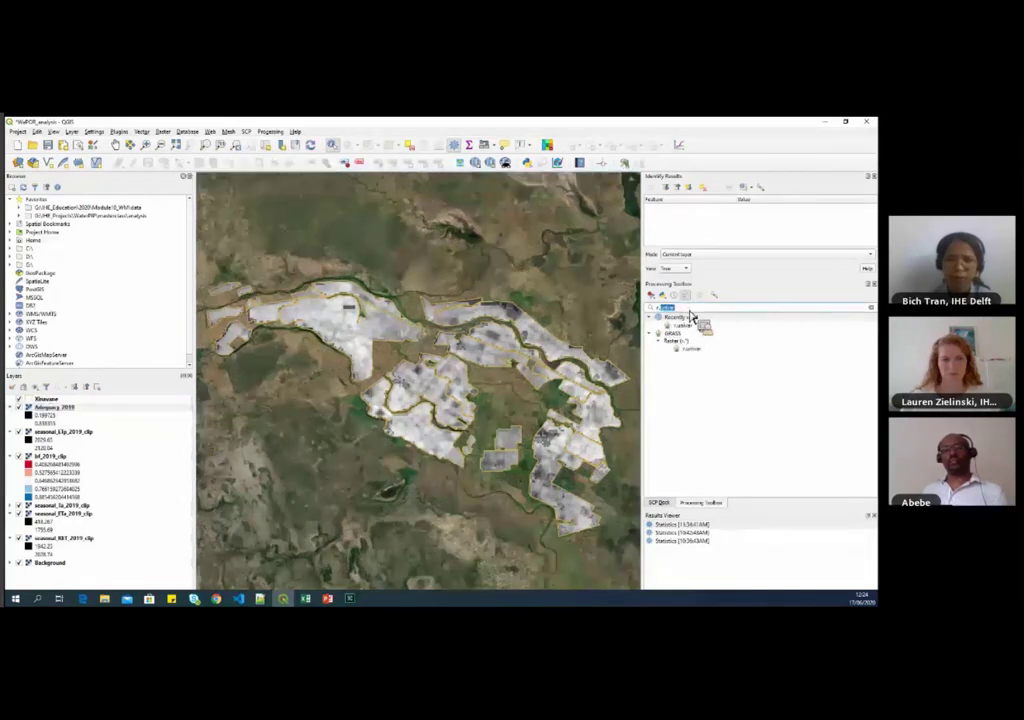
pyautogui.write('statist')
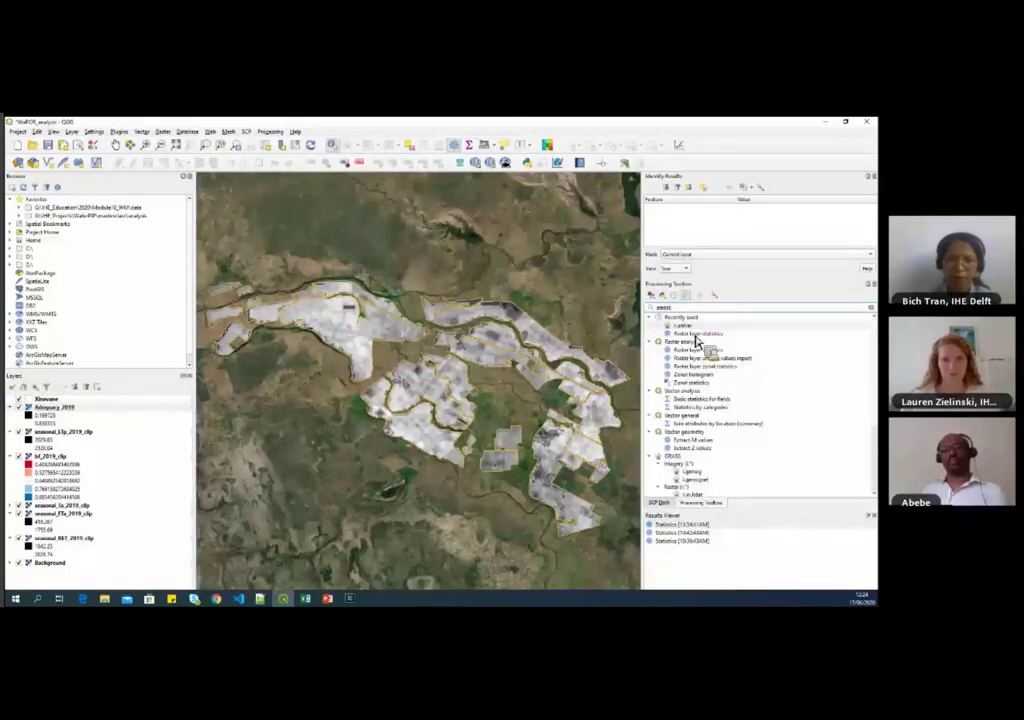
pyautogui.doubleClick(695, 333)
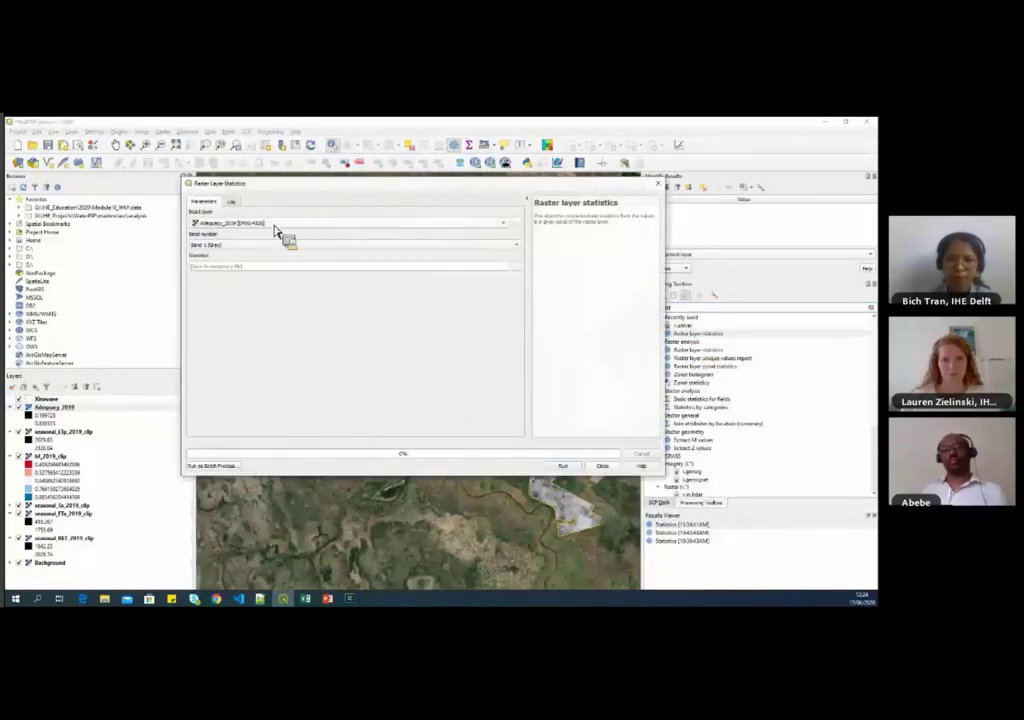
pyautogui.click(563, 466)
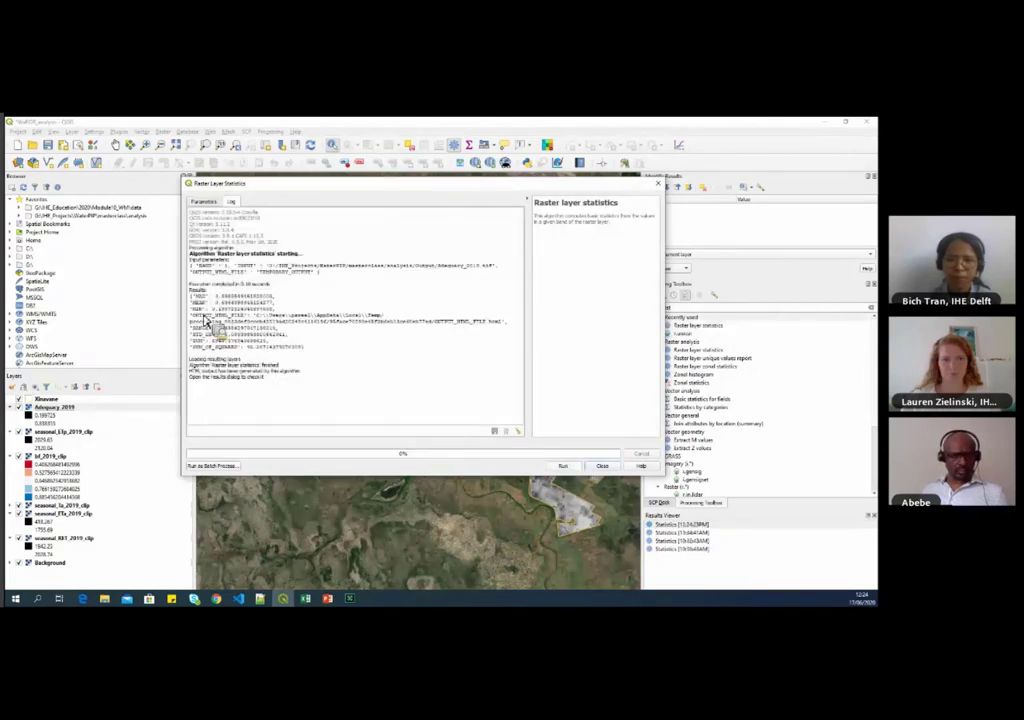
pyautogui.moveTo(192, 303); pyautogui.dragTo(277, 310)
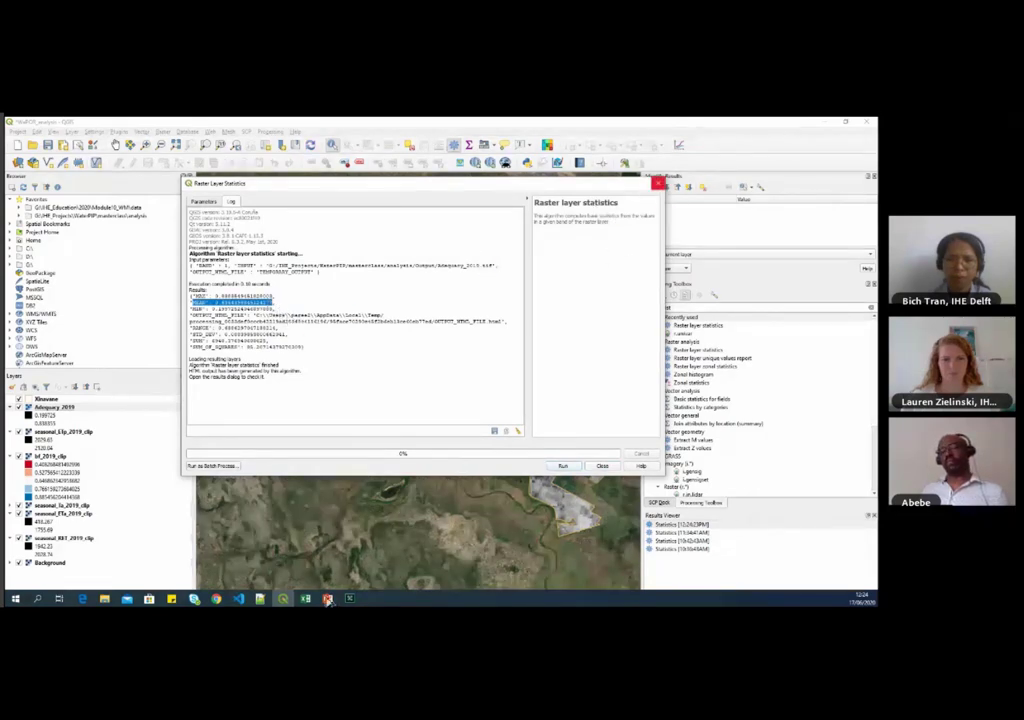
pyautogui.click(658, 183)
# Step: Check the RWD formula on the PowerPoint workflow slide and the 99th percentile of ETa in the ETa_stats sheet in Excel
pyautogui.click(329, 599)
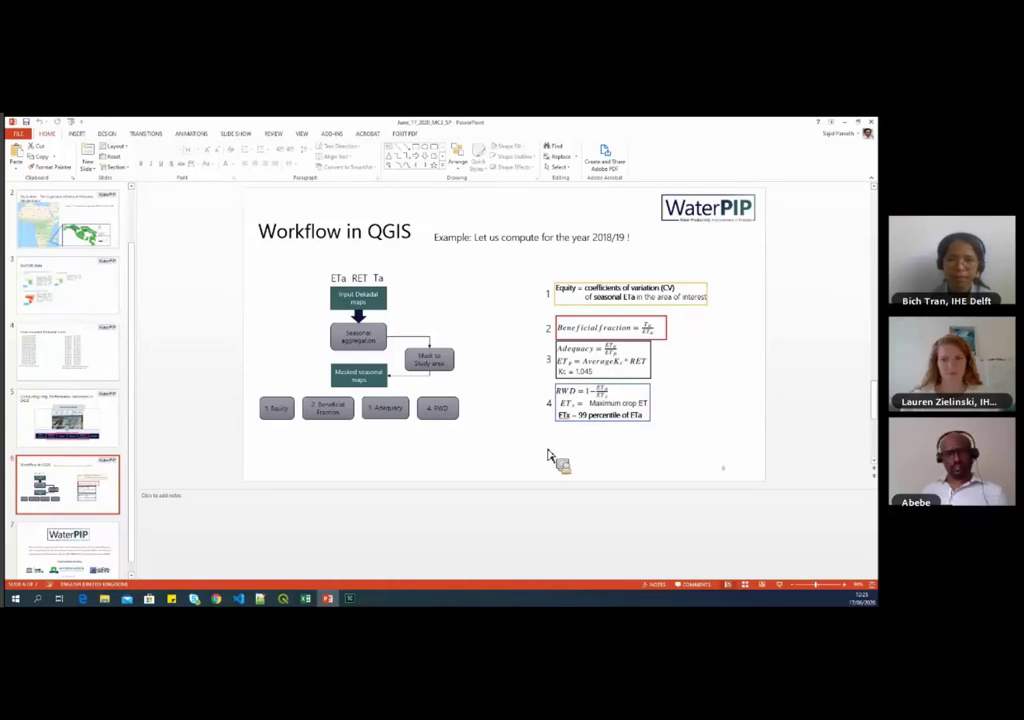
pyautogui.click(350, 550)
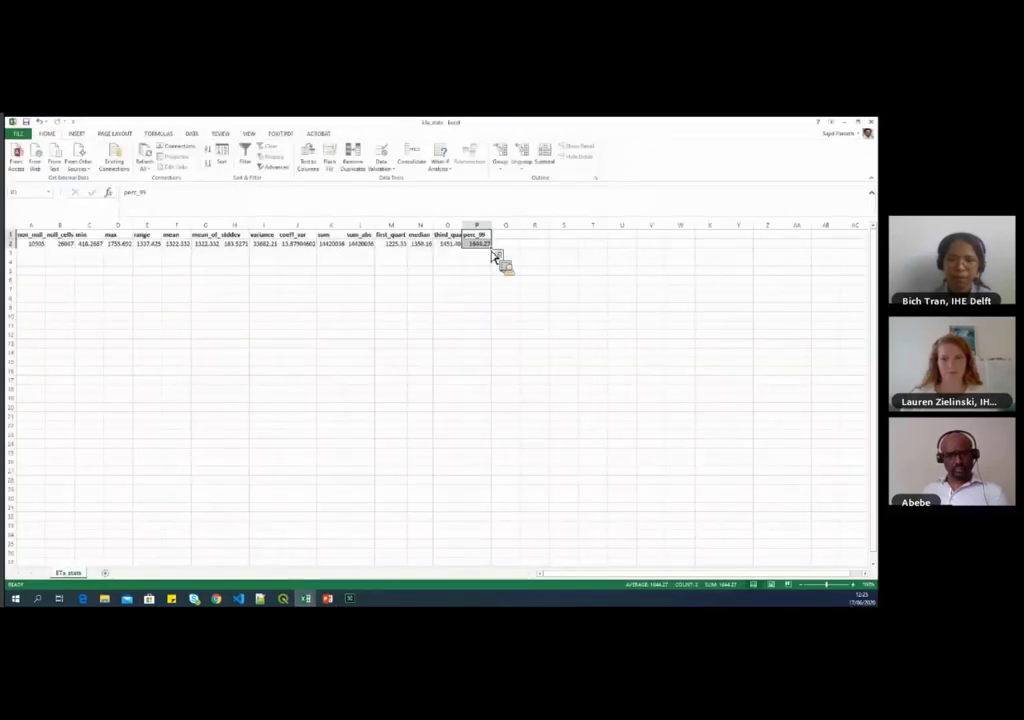
pyautogui.click(853, 124)
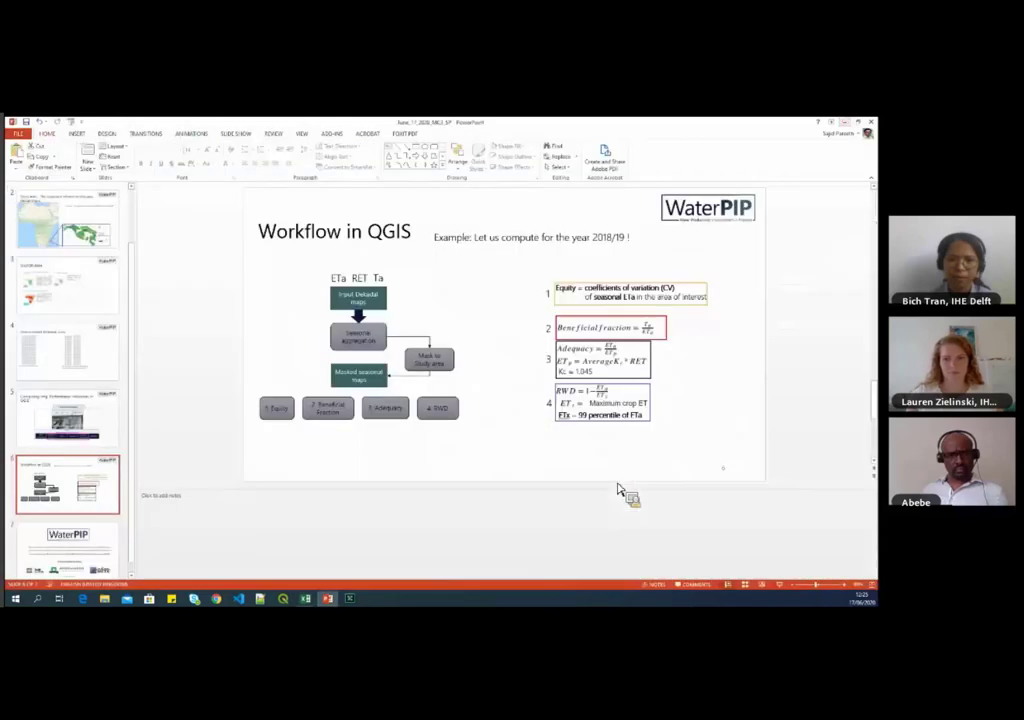
# Step: Start a Raster Calculator computation in QGIS with rwd_2019_clip in the Output folder as the output layer
pyautogui.click(284, 598)
pyautogui.click(162, 131)
pyautogui.click(185, 145)
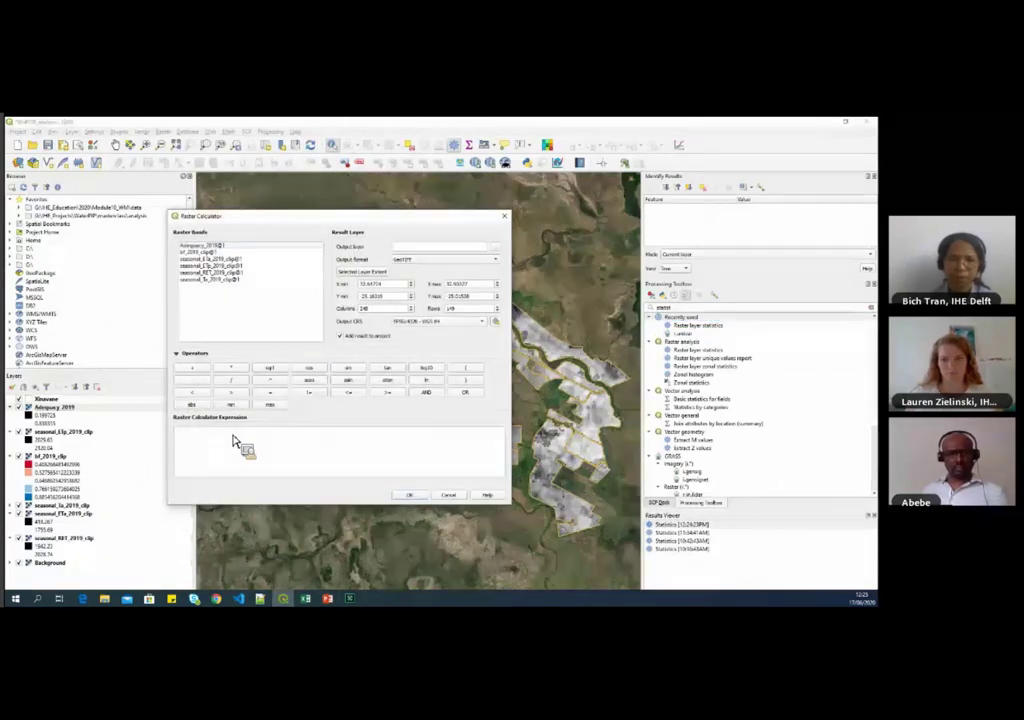
pyautogui.click(496, 247)
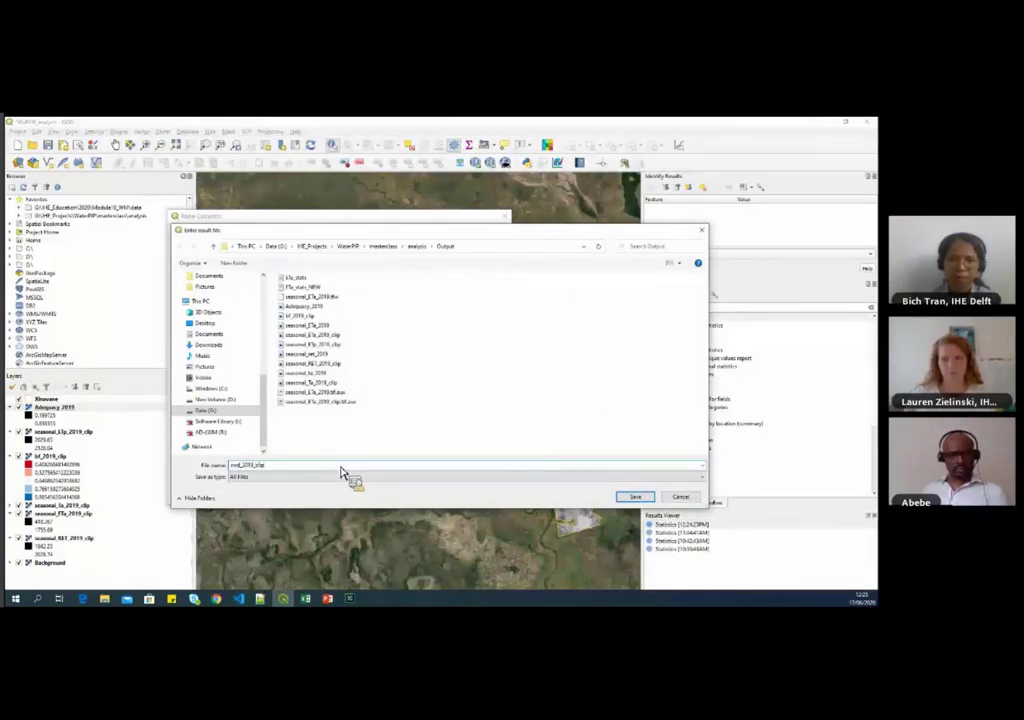
pyautogui.write('nvd_2019_clip')
pyautogui.press('Return')
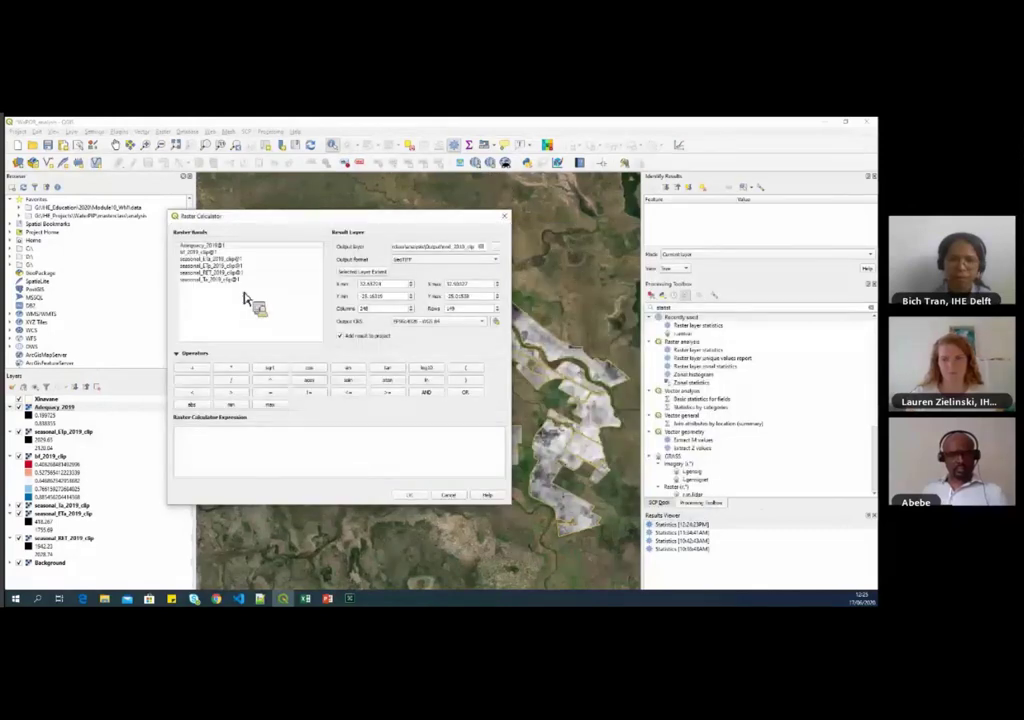
pyautogui.click(216, 436)
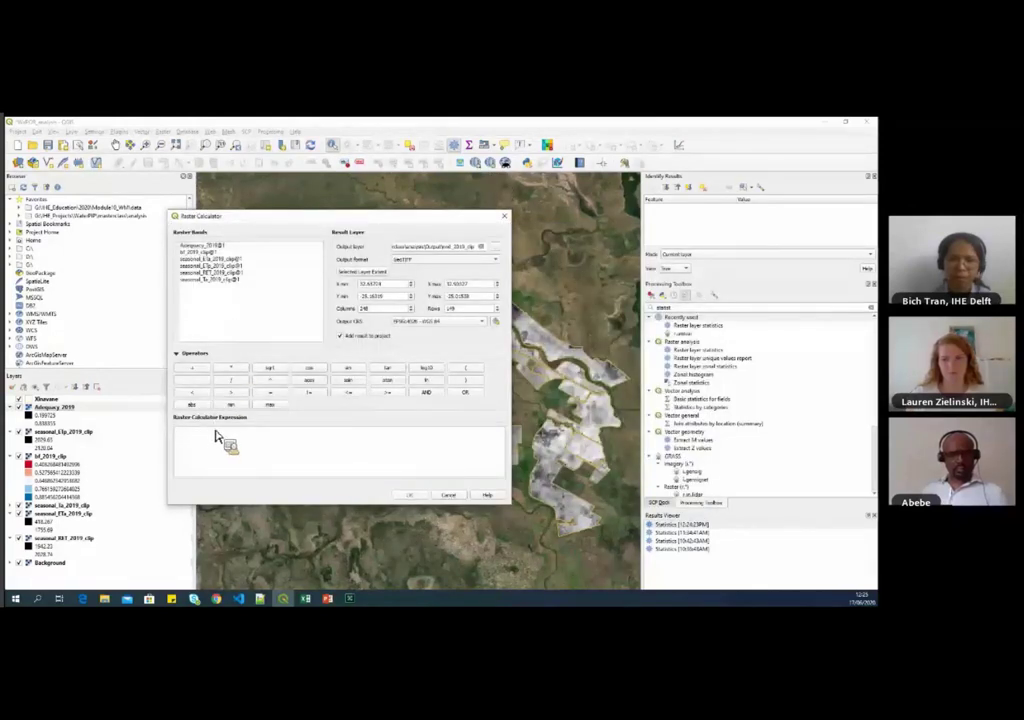
# Step: Begin the RWD expression as 1 - ( "seasonal_ETa_2019_clip@1" /, checking the formula on the PowerPoint workflow slide
pyautogui.click(193, 381)
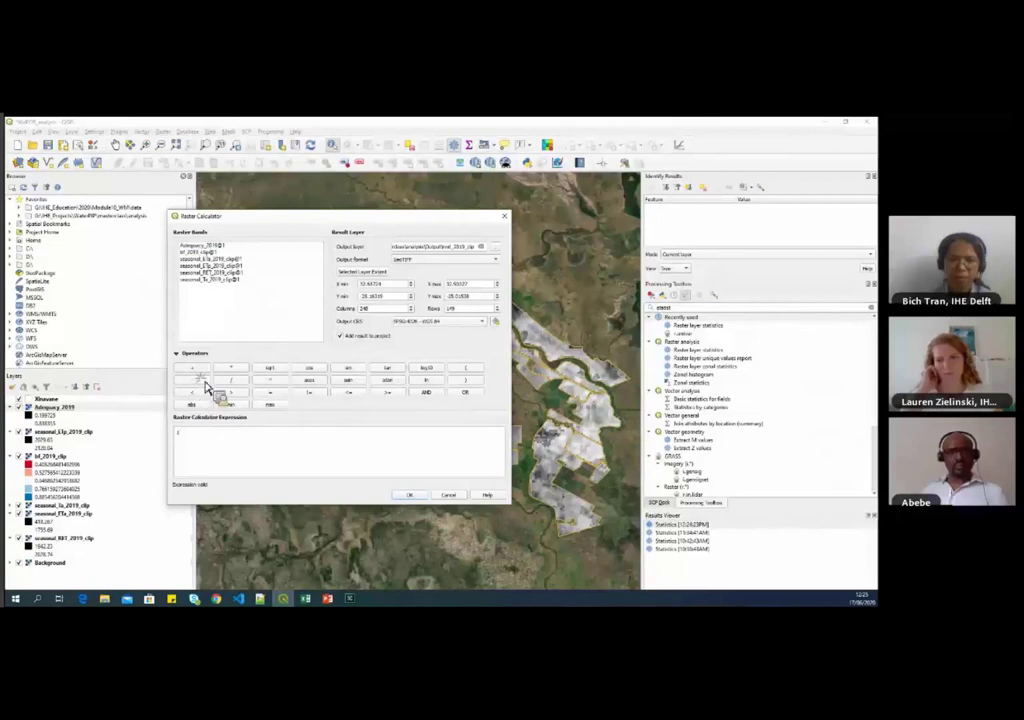
pyautogui.click(465, 368)
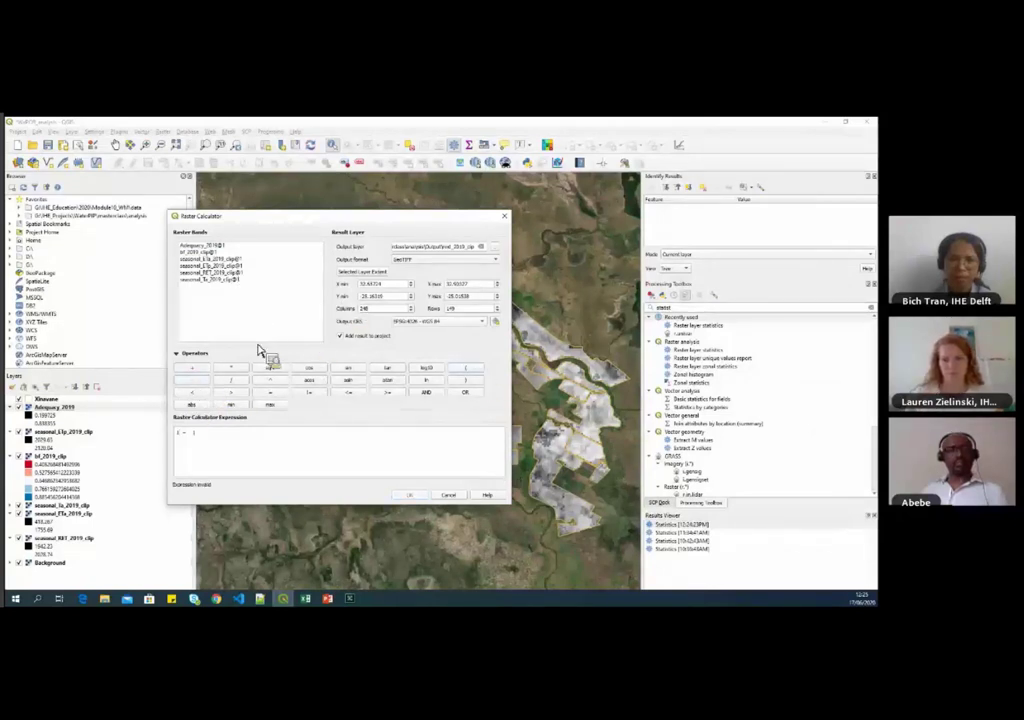
pyautogui.click(329, 598)
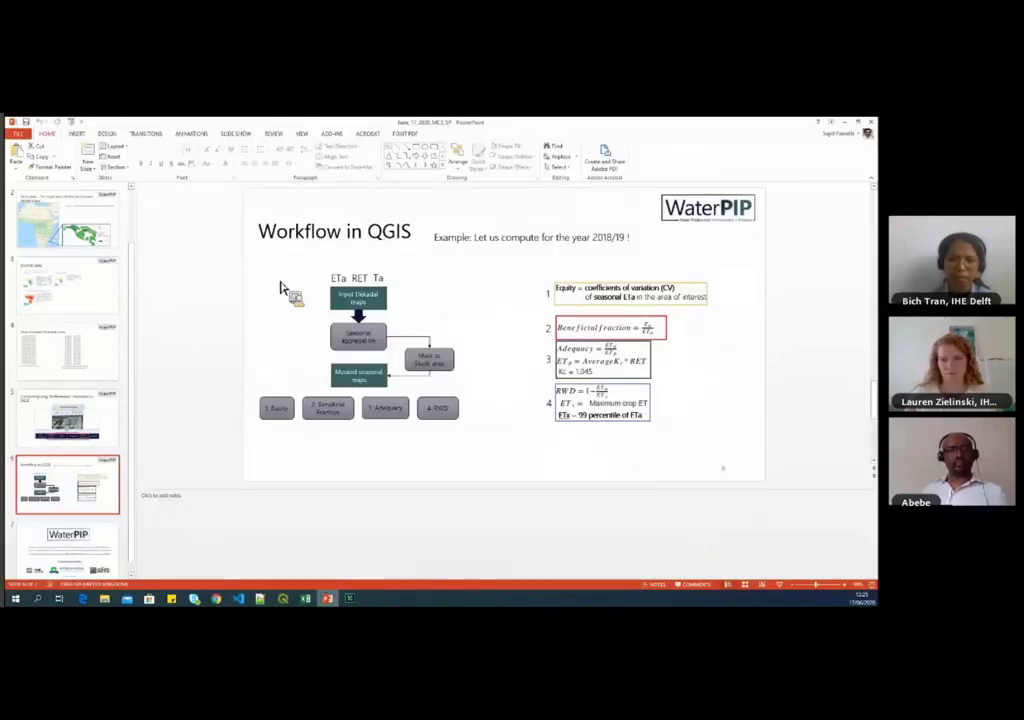
pyautogui.hotkey('alt', 'Tab')
pyautogui.doubleClick(210, 258)
pyautogui.click(231, 380)
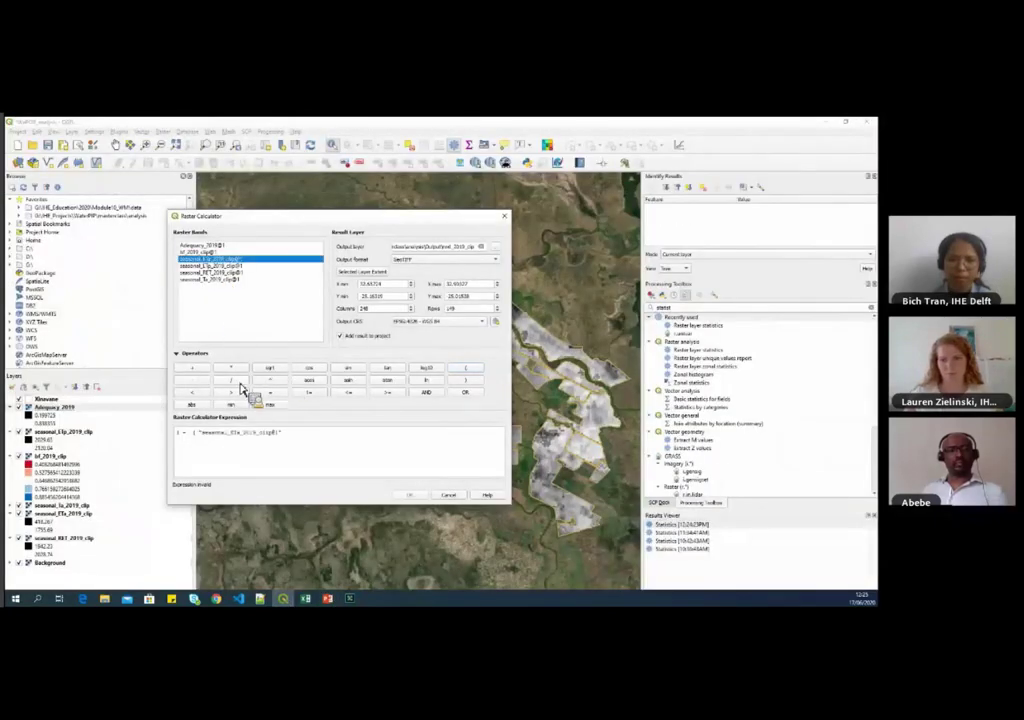
# Step: Look up perc_99 in the ETa_stats Excel sheet, complete the QGIS expression with 1644.27 and a closing bracket, and run the calculation
pyautogui.click(305, 598)
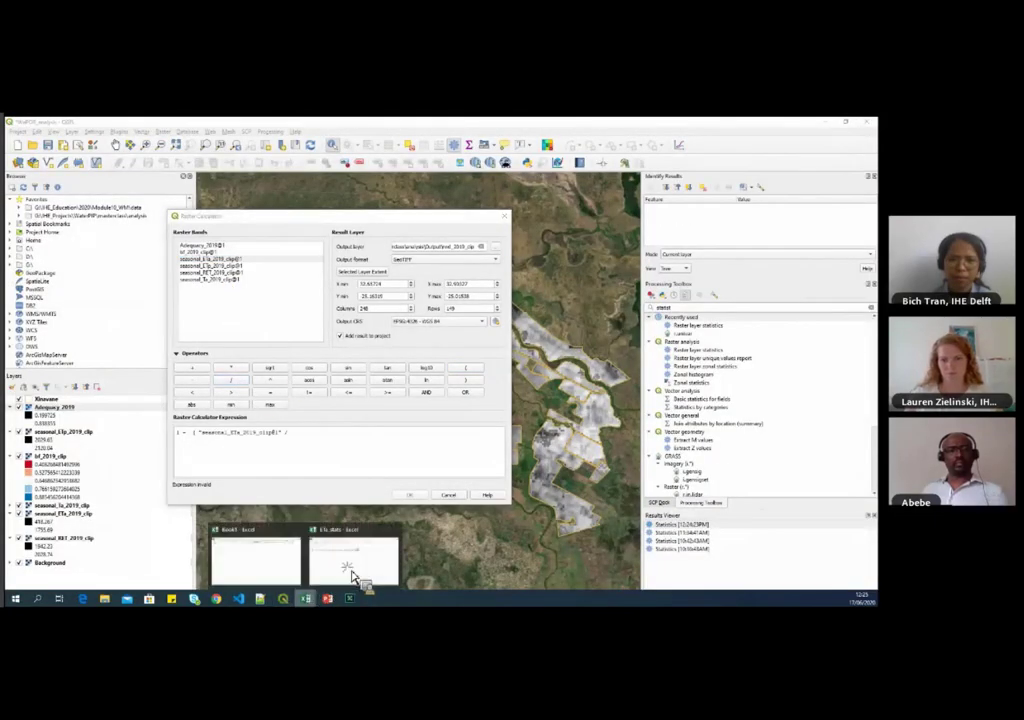
pyautogui.click(358, 572)
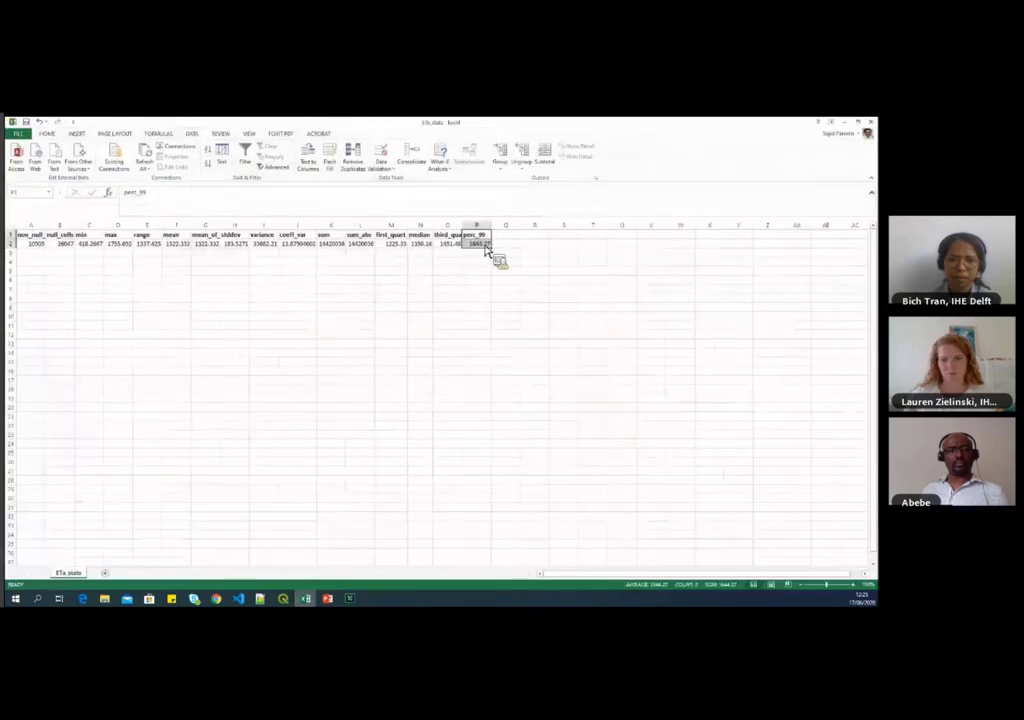
pyautogui.click(849, 124)
pyautogui.write('1660')
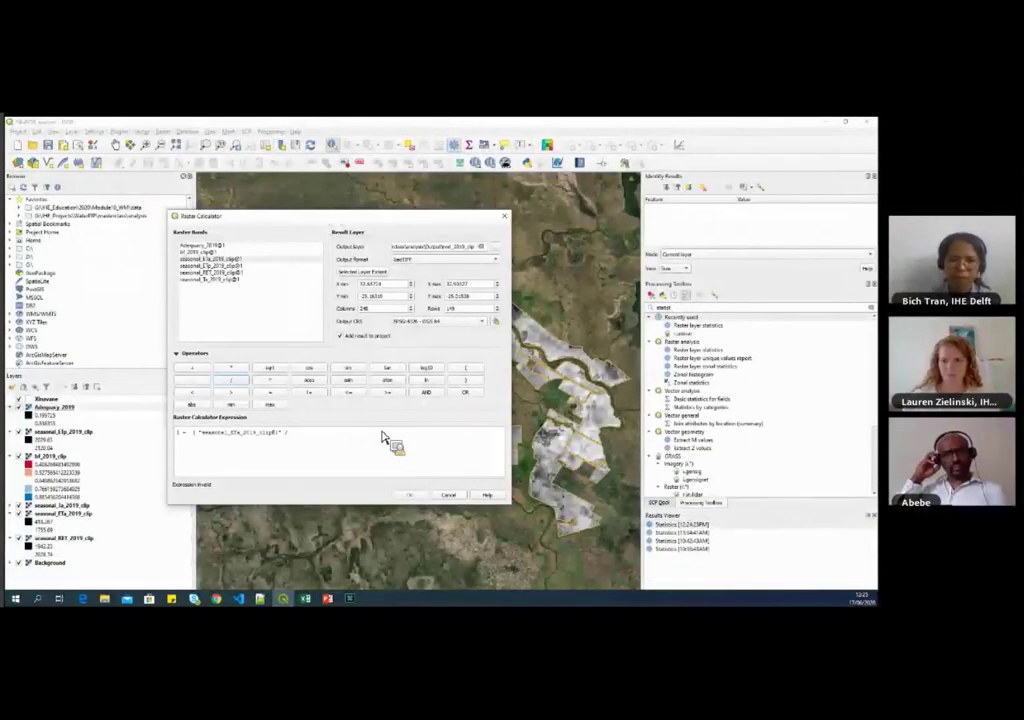
pyautogui.write('.0')
pyautogui.click(465, 381)
pyautogui.click(409, 495)
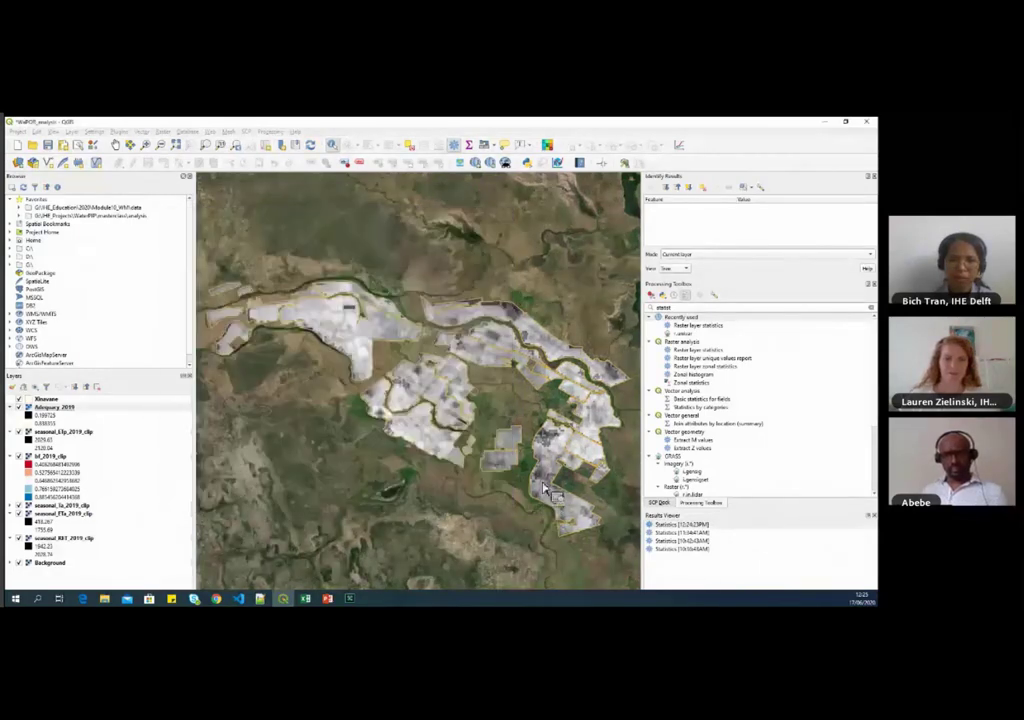
# Step: Style rwd_2019_clip as singleband pseudocolor with the red-to-blue color ramp inverted, so low values are blue and high values red
pyautogui.doubleClick(168, 407)
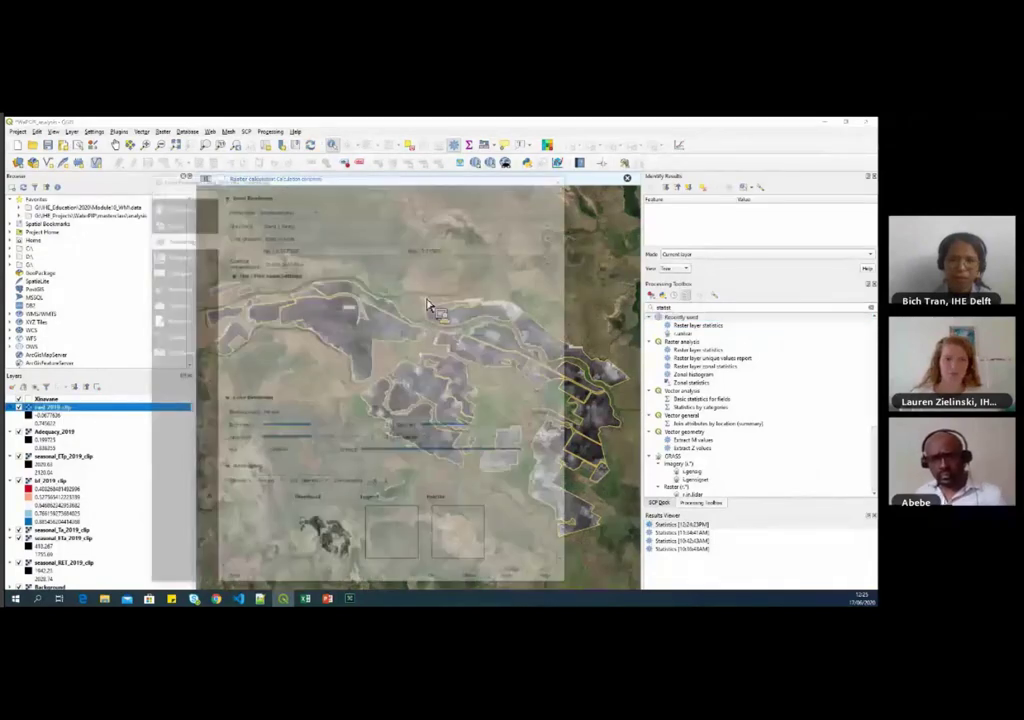
pyautogui.click(300, 208)
pyautogui.click(288, 217)
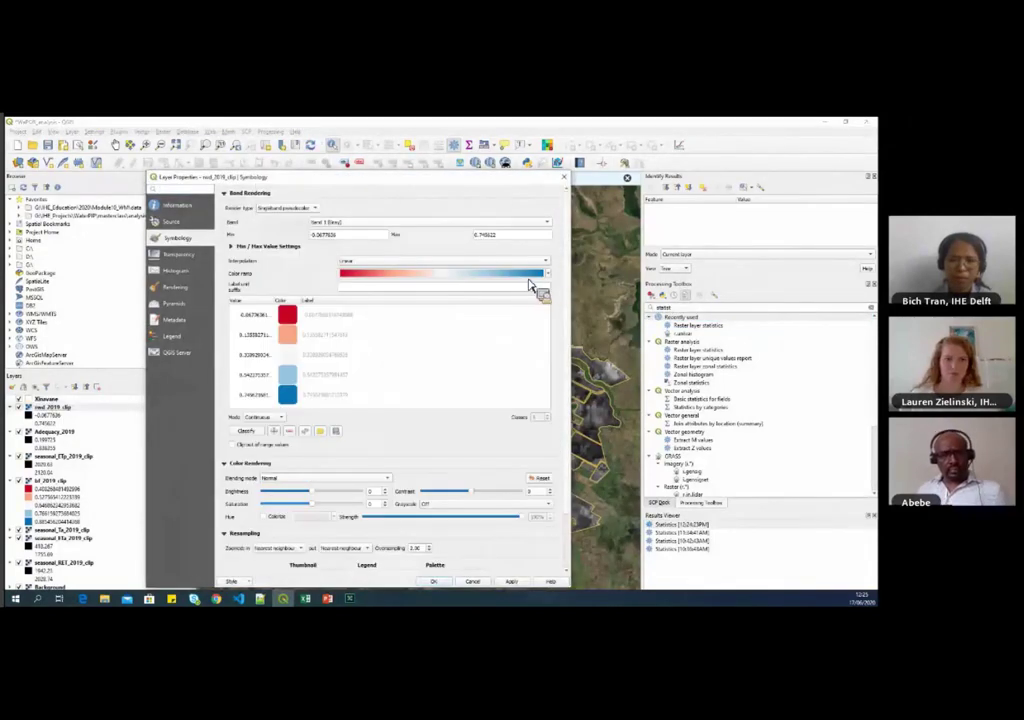
pyautogui.click(546, 273)
pyautogui.click(400, 286)
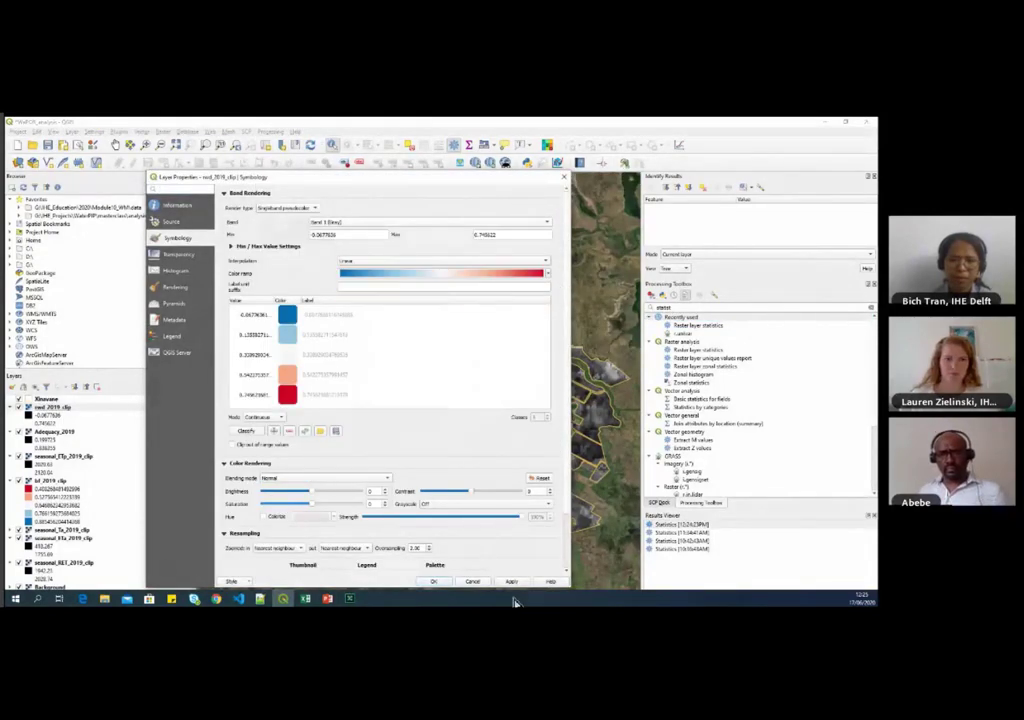
pyautogui.click(433, 581)
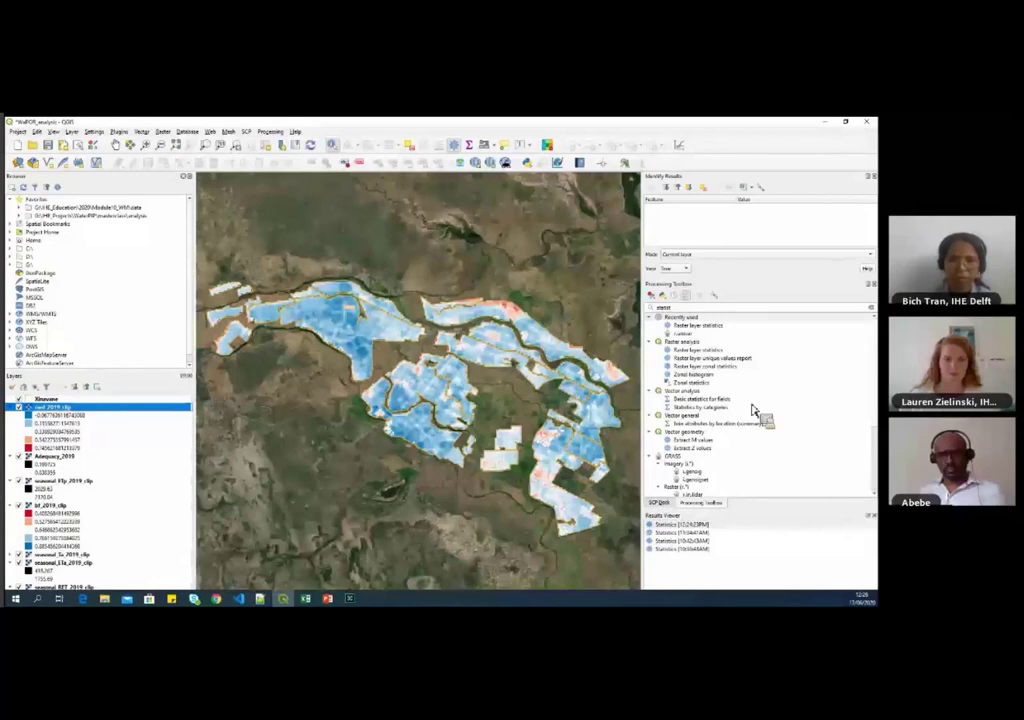
# Step: Run Raster layer statistics on rwd_2019_clip, check the mean in the log and close the dialog
pyautogui.click(712, 327)
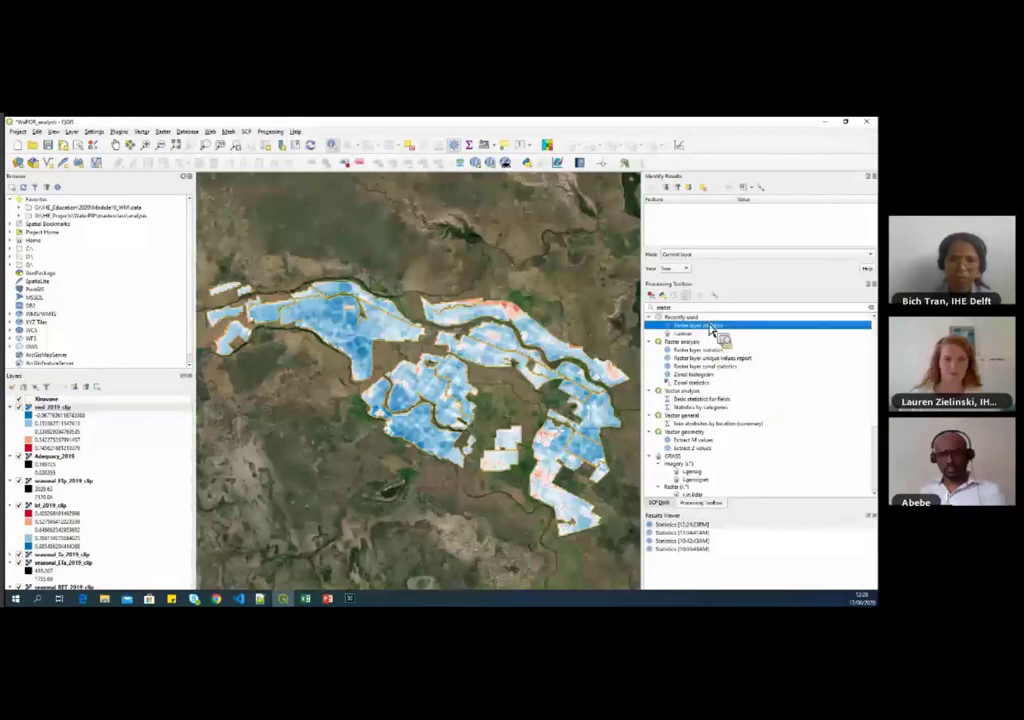
pyautogui.doubleClick(712, 327)
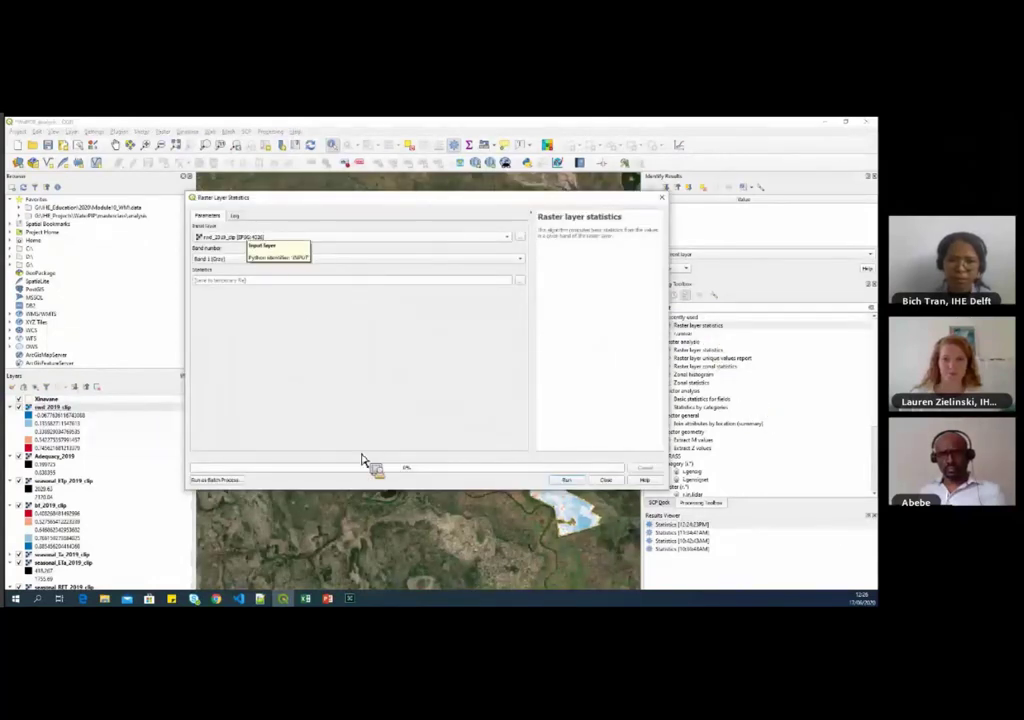
pyautogui.click(566, 480)
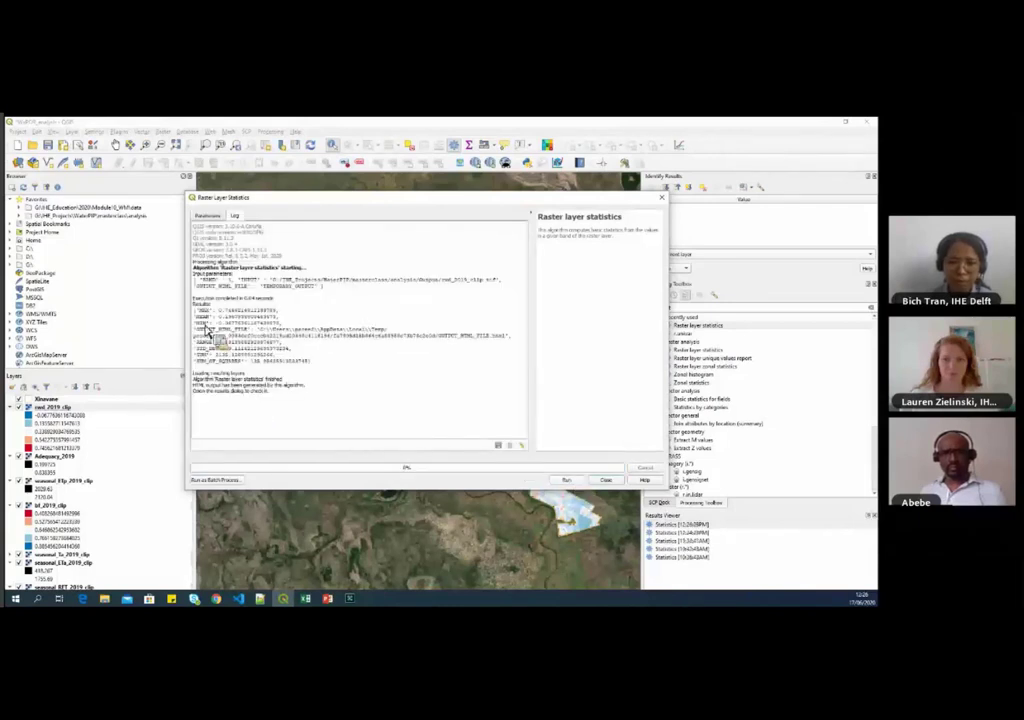
pyautogui.moveTo(199, 318); pyautogui.dragTo(280, 318)
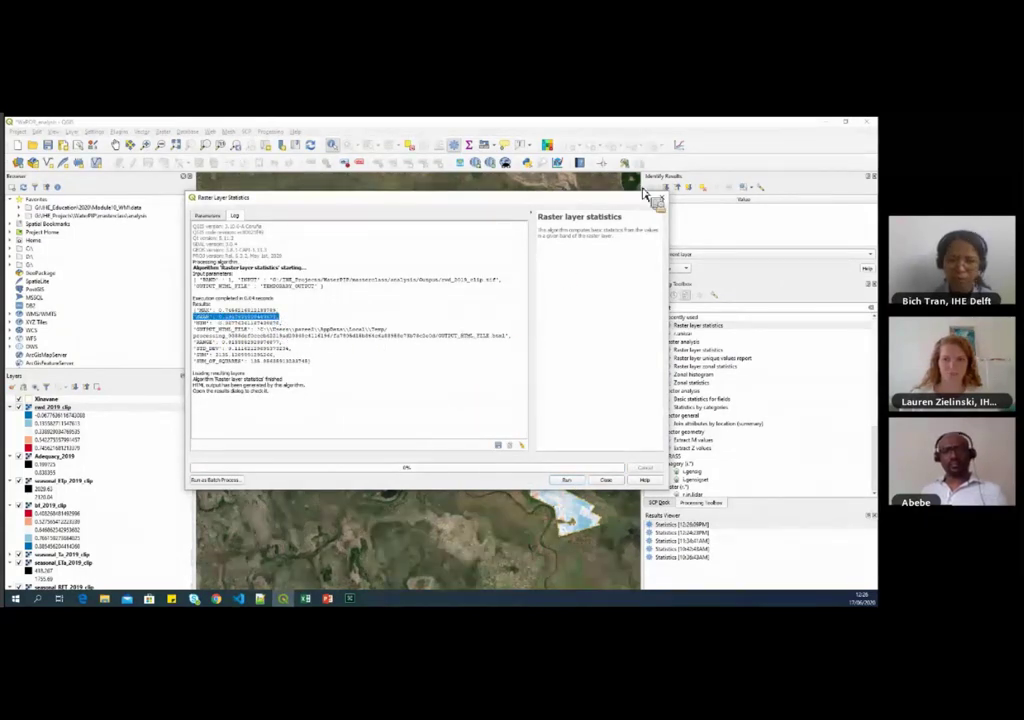
pyautogui.click(606, 480)
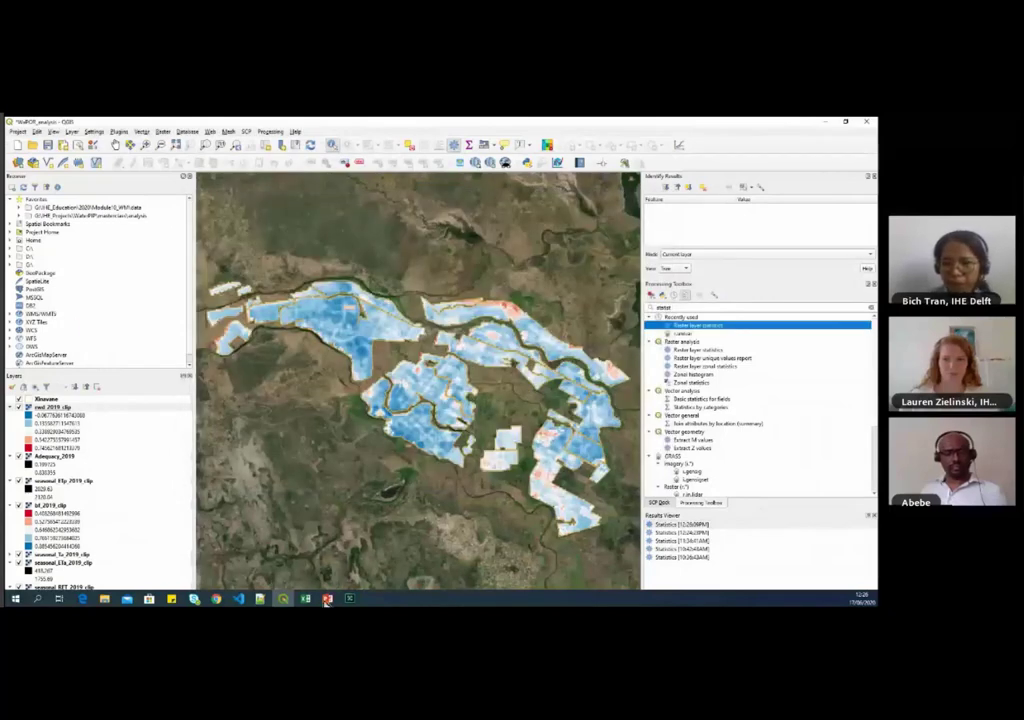